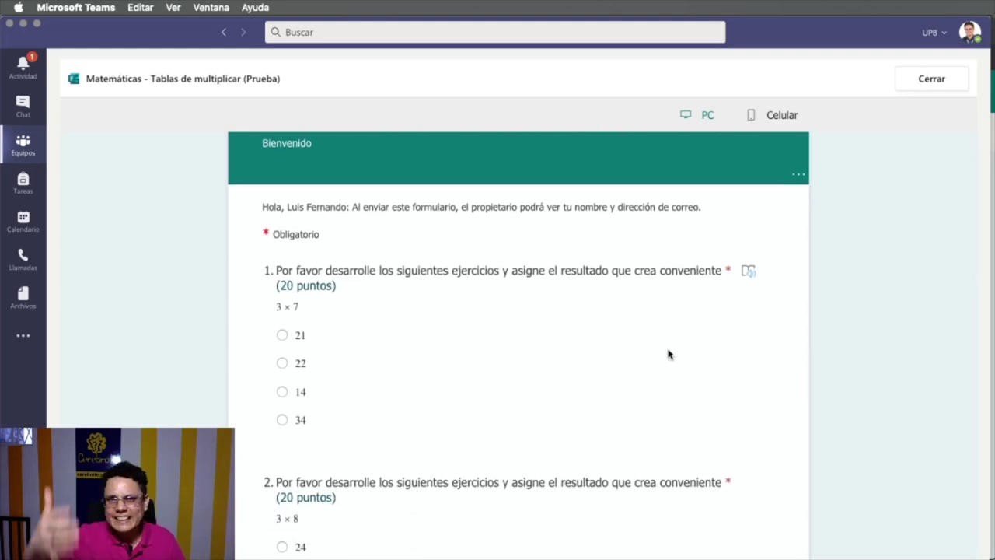
Review the questions and answer options in the multiplication quiz preview, then close it and return to the assignment list
scroll(668, 355, "down", 1)
scroll(668, 354, "down", 15)
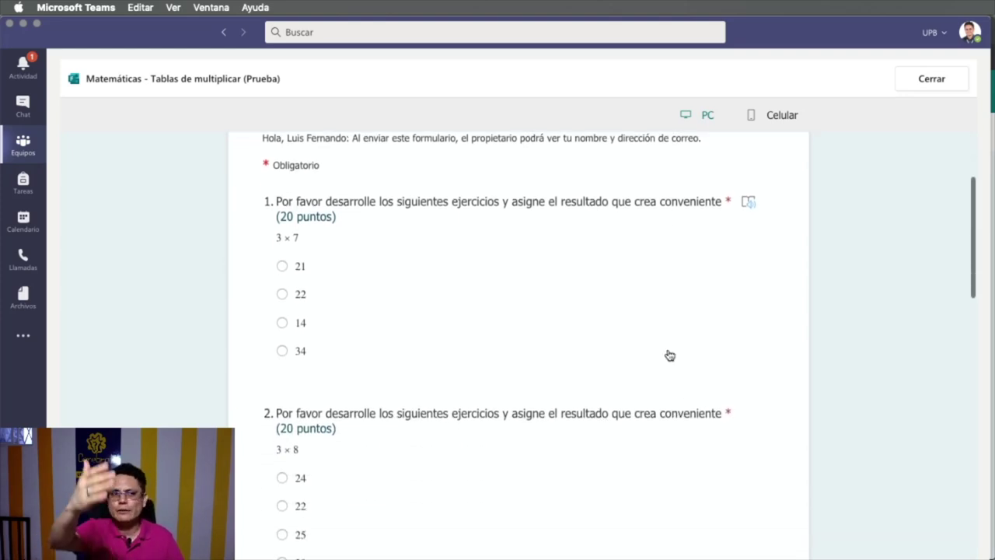
scroll(668, 352, "down", 3)
scroll(669, 351, "up", 20)
scroll(334, 411, "down", 8)
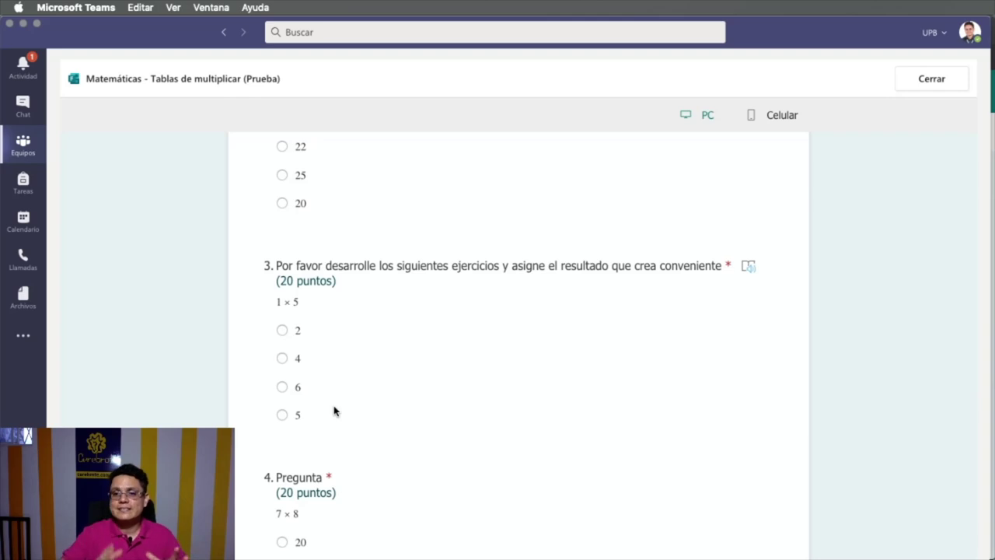
scroll(334, 410, "up", 8)
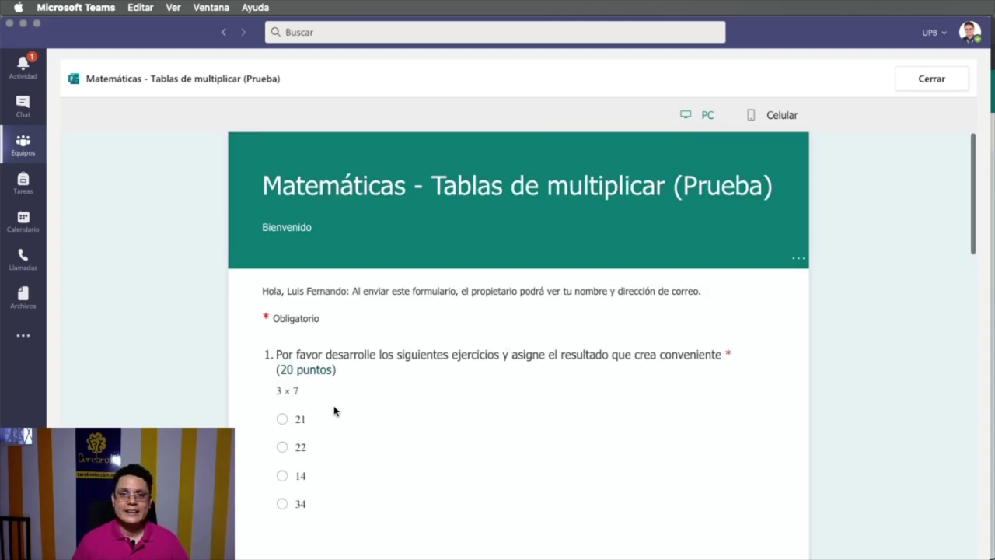
left_click(947, 75)
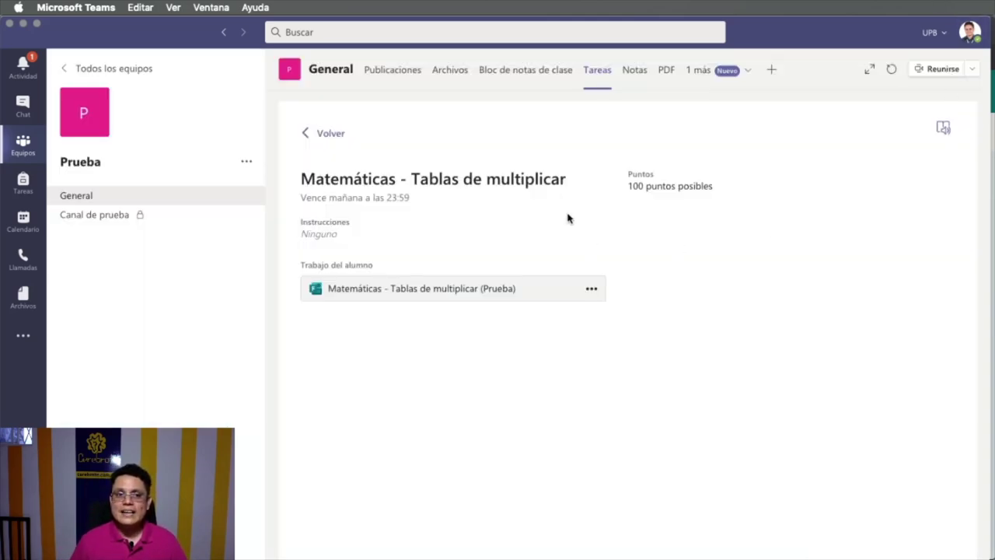
left_click(304, 135)
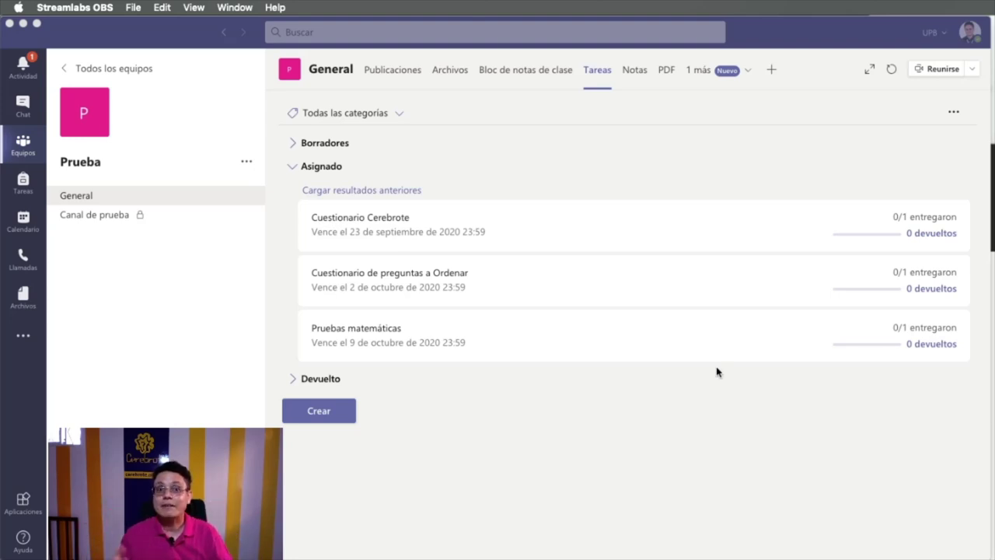
Open the Prueba team from the list of all teams and show its General channel's assignments
left_click(135, 74)
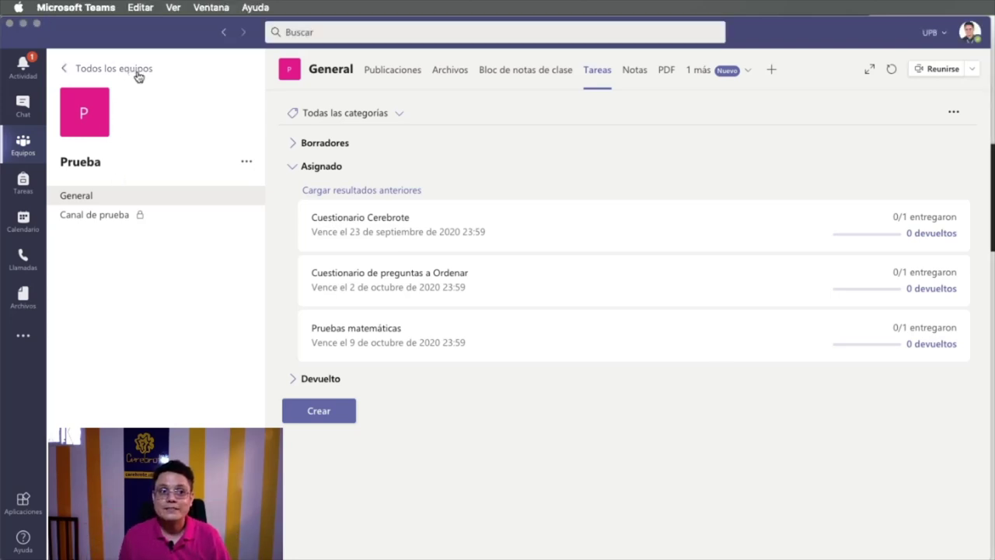
left_click(137, 75)
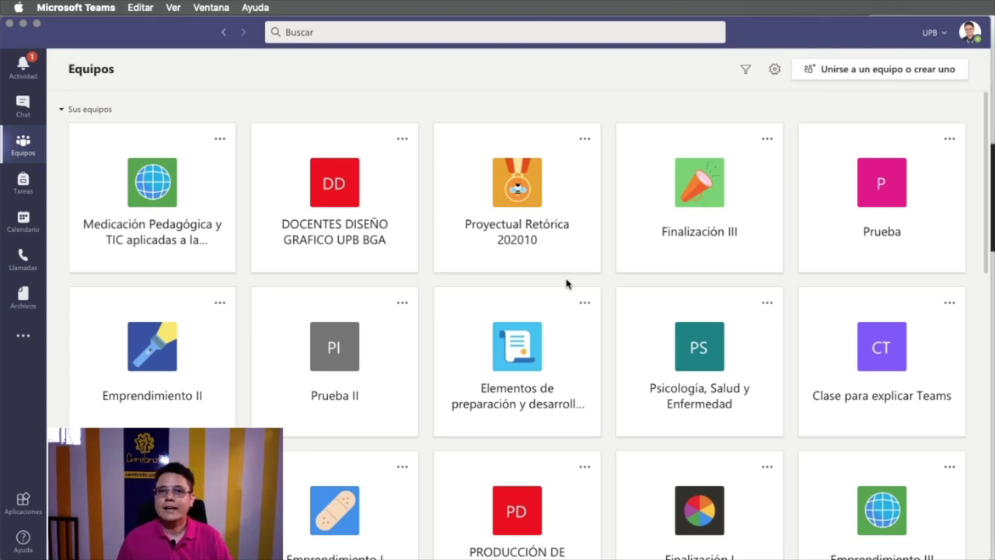
left_click(885, 254)
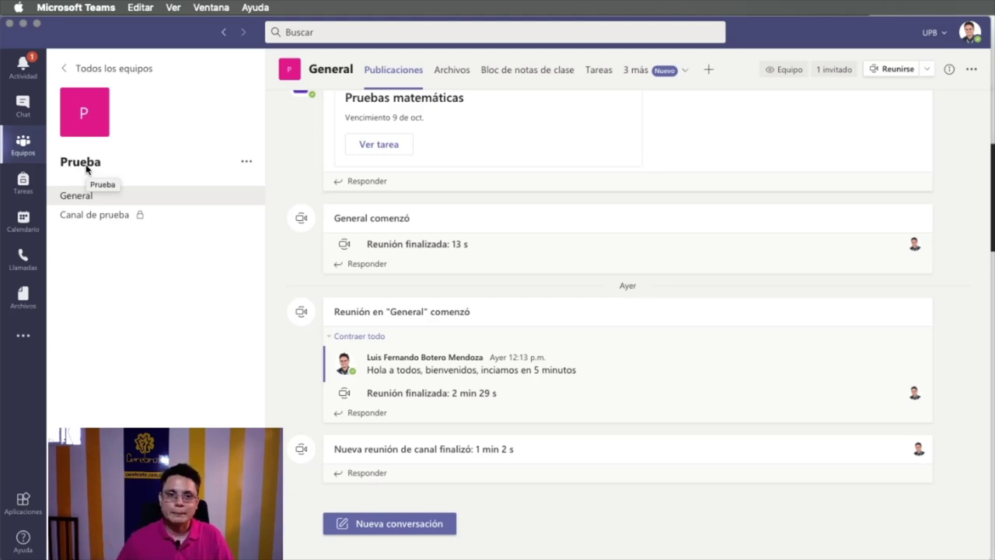
left_click(599, 75)
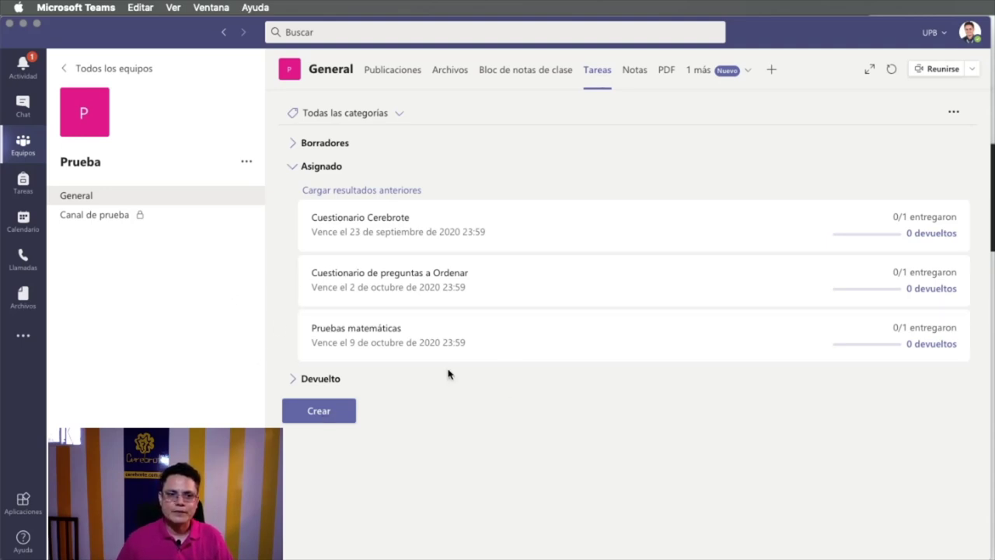
Create a quiz assignment (Cuestionario) based on a new Microsoft Forms quiz instead of an existing one
left_click(332, 412)
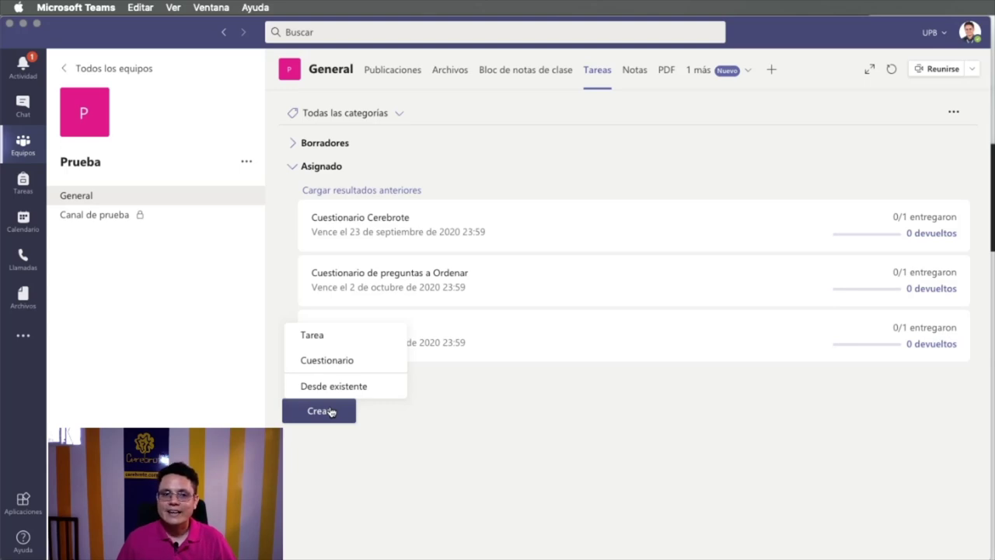
left_click(314, 362)
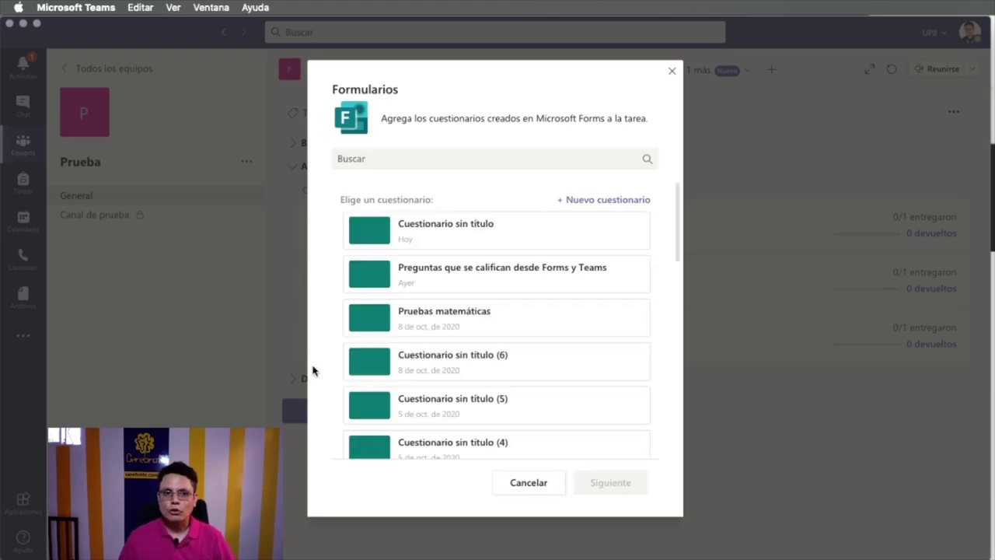
scroll(466, 368, "down", 10)
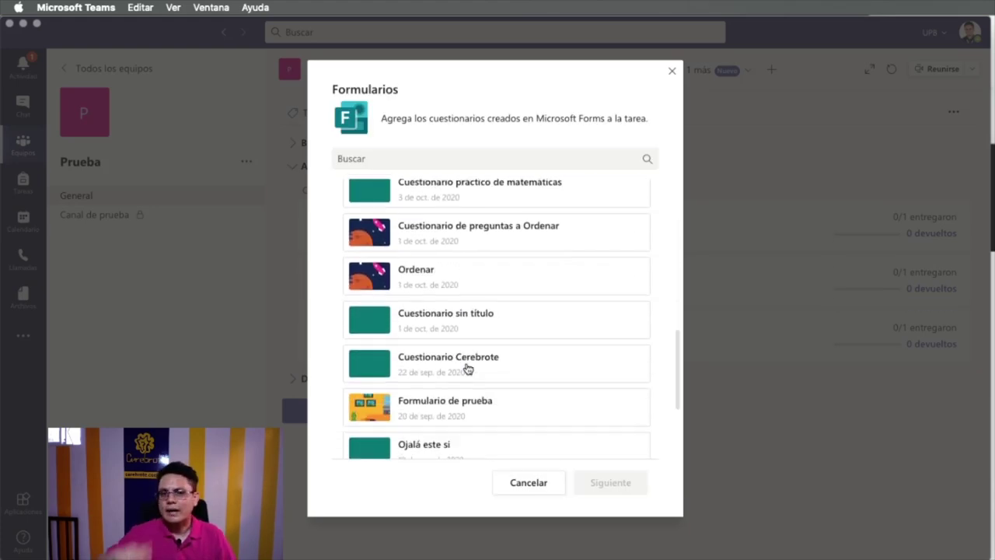
scroll(467, 369, "down", 3)
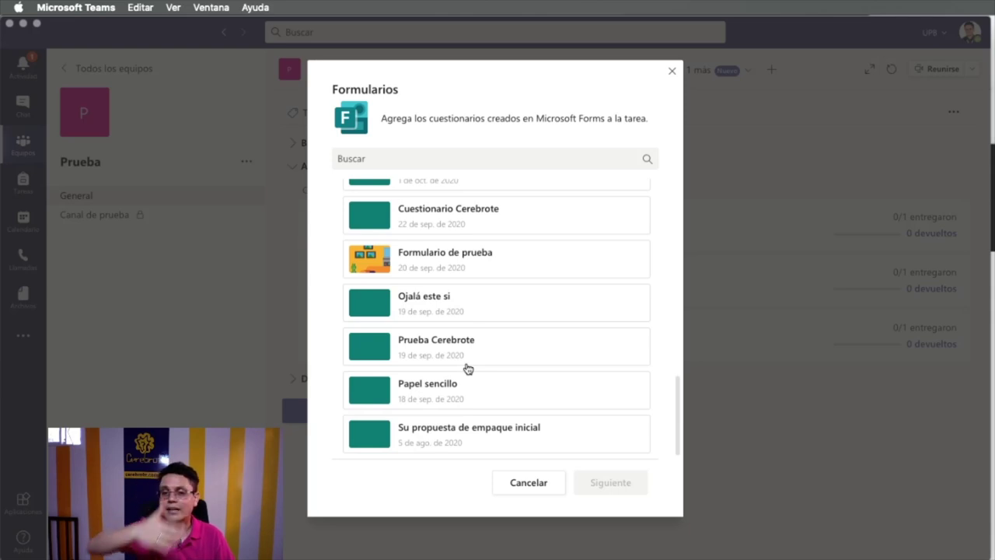
scroll(467, 368, "up", 15)
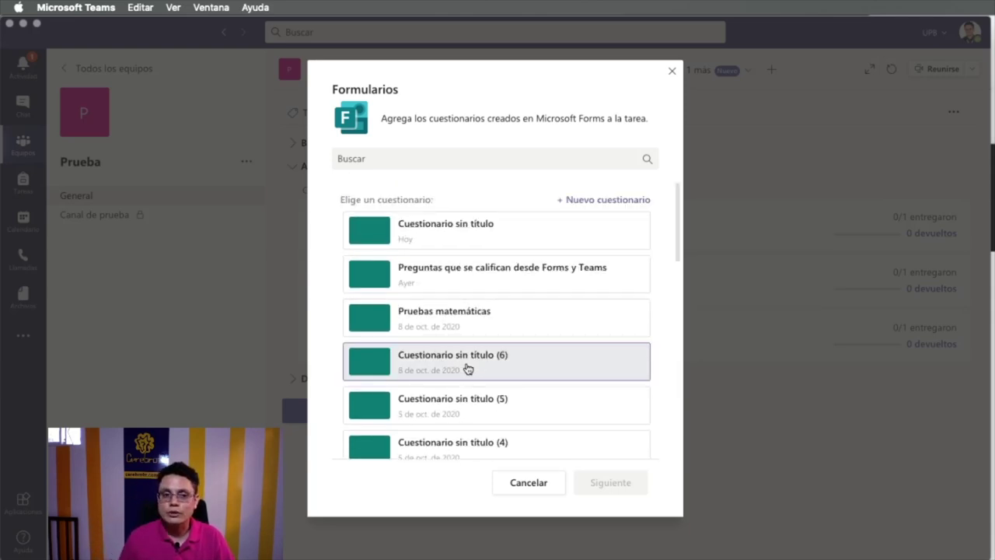
left_click(565, 204)
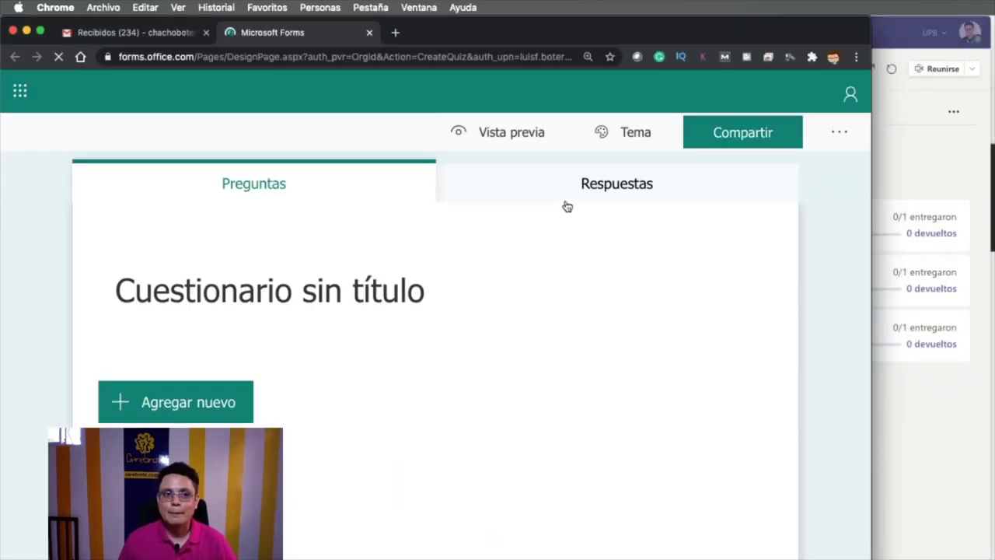
Title the new quiz "Matemáticas - Tablas de multiplicar"
left_click(335, 278)
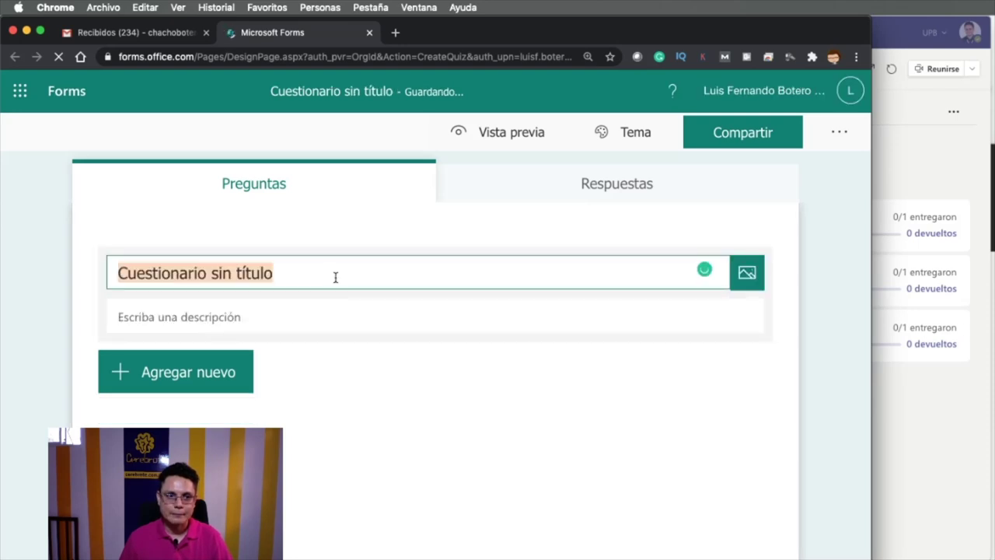
type("M")
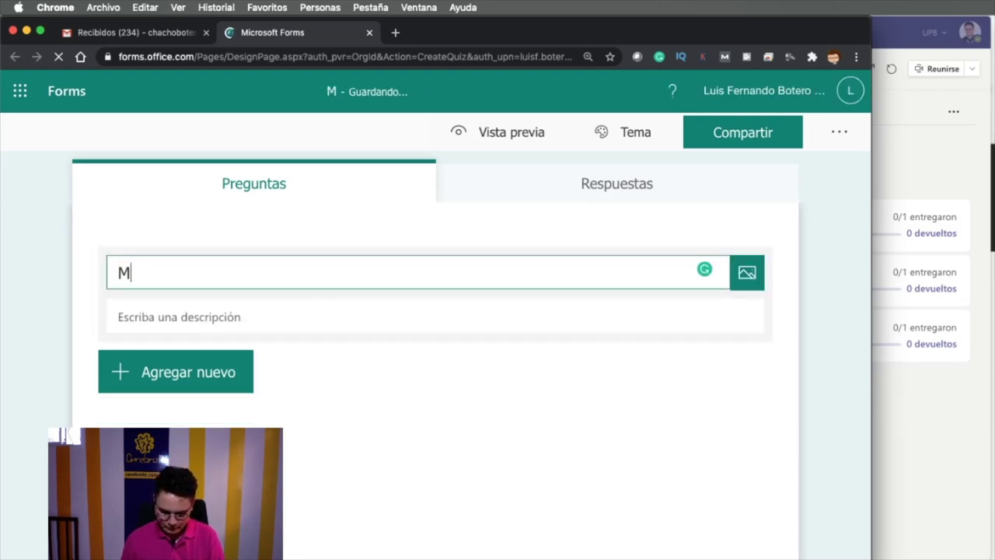
type("atemáticas ")
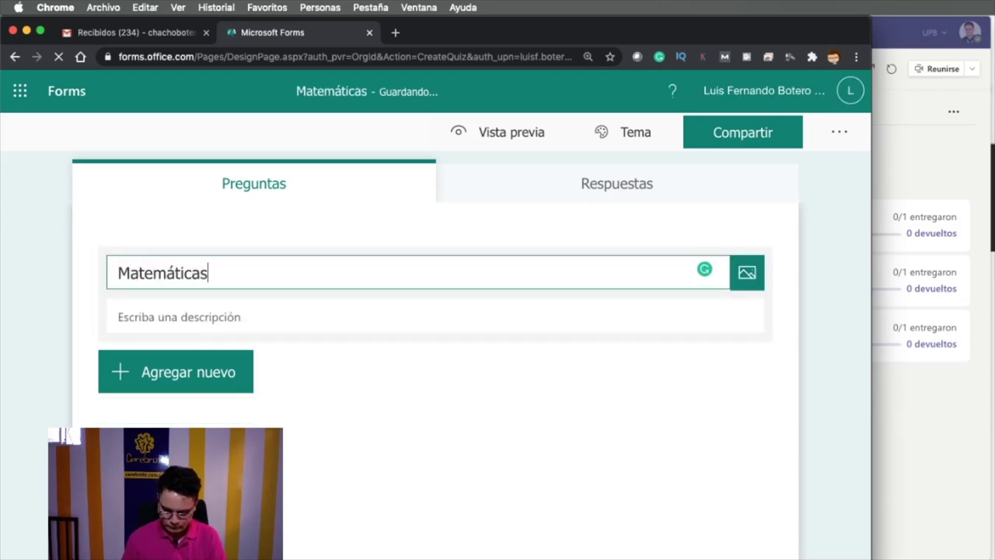
type("- T")
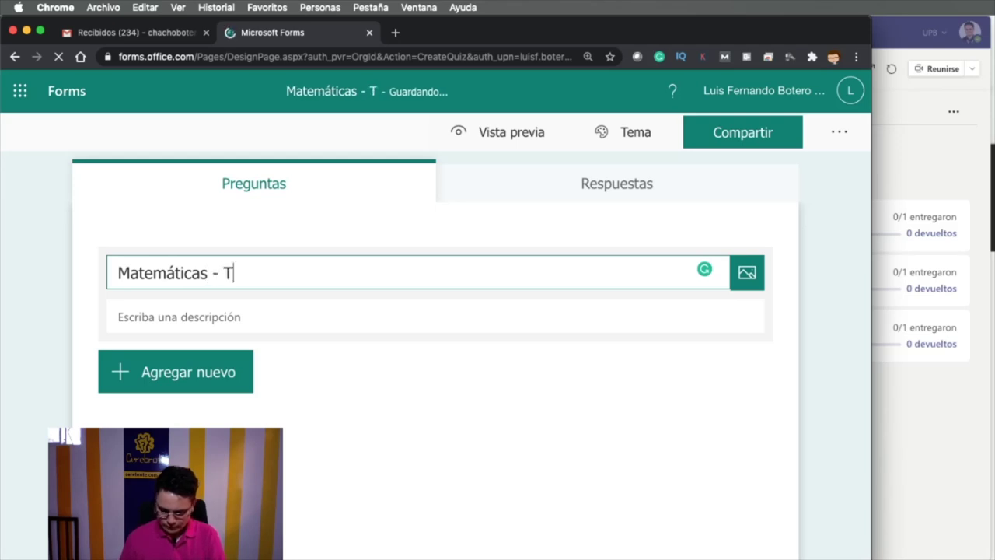
type("ablas de multi")
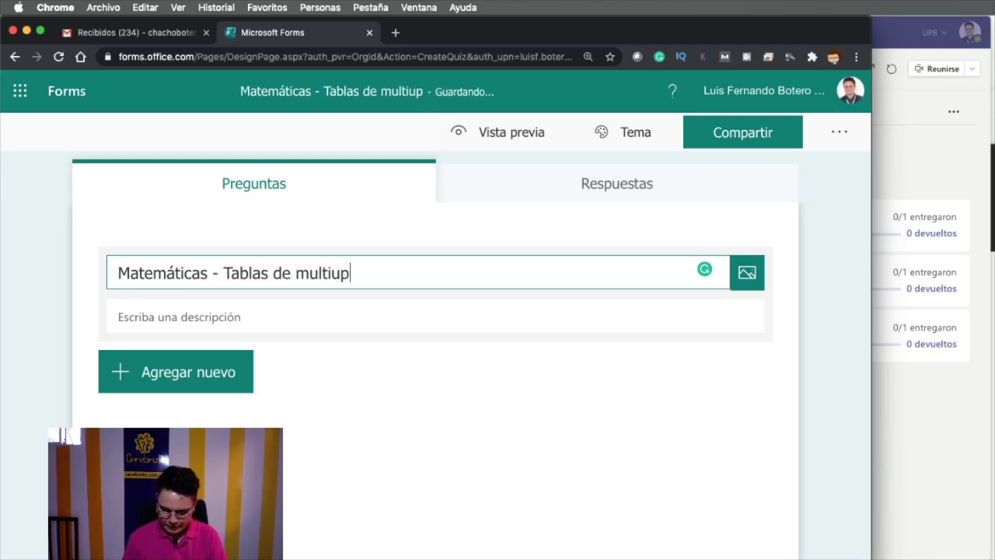
type("p")
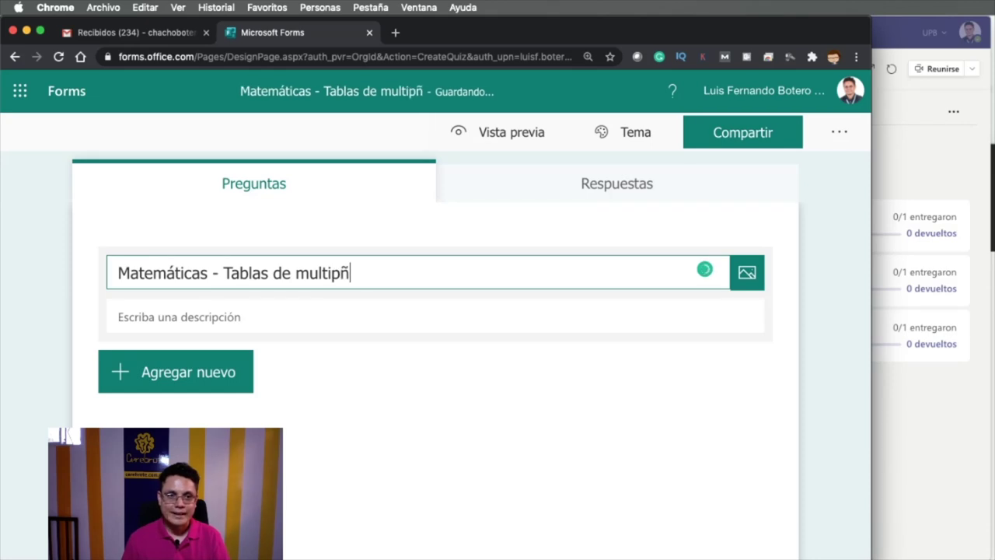
type("licar")
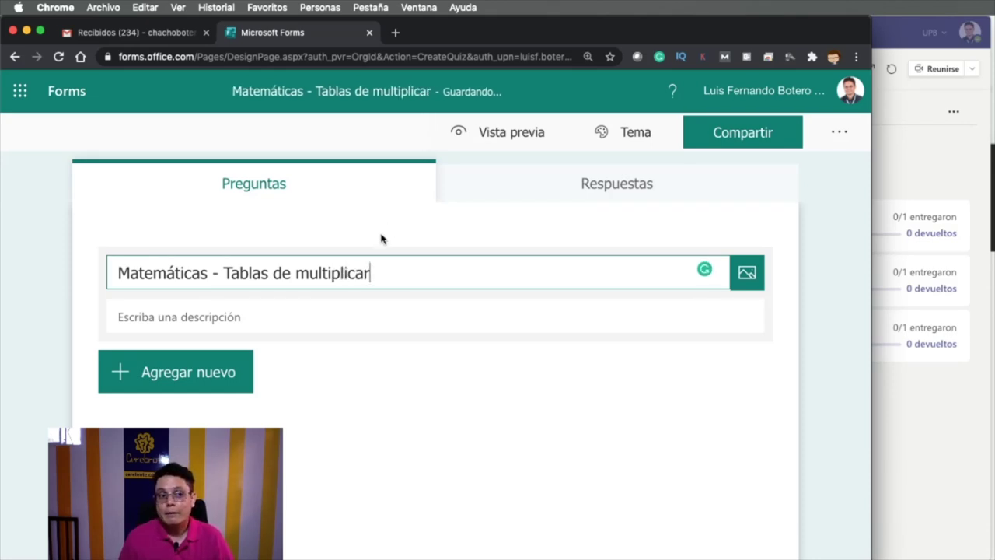
Enter "Bienvenido" as the quiz description
left_click(342, 315)
type("Bienvenido")
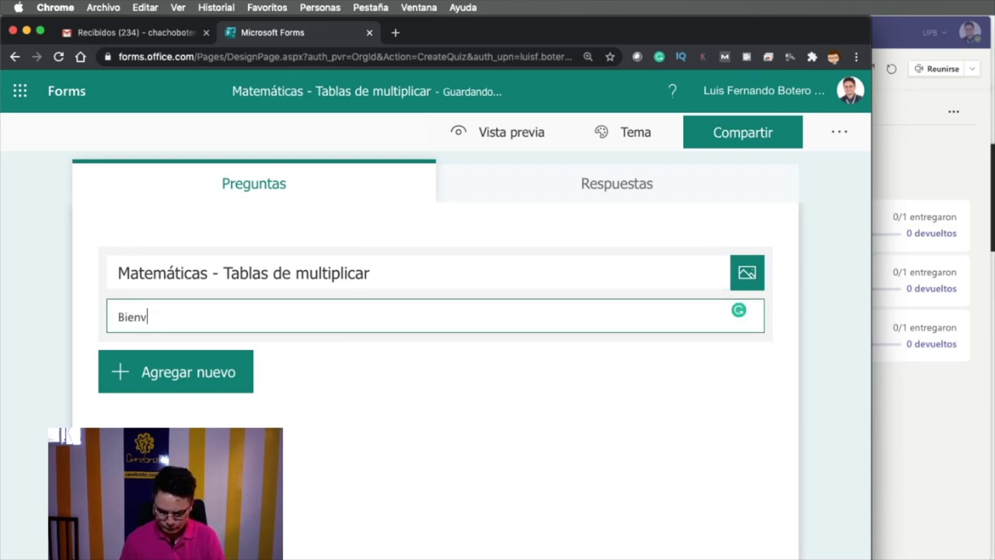
left_click(85, 351)
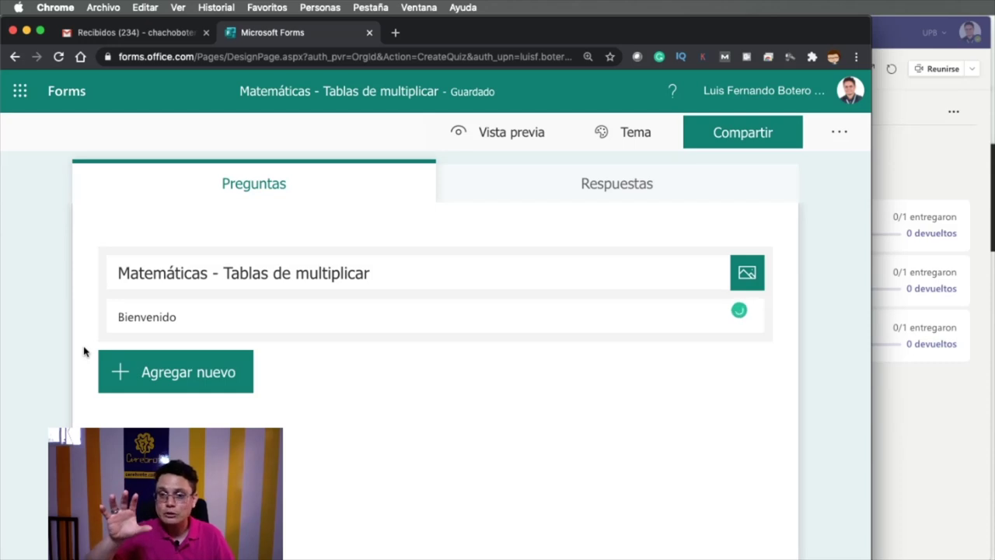
scroll(84, 351, "down", 1)
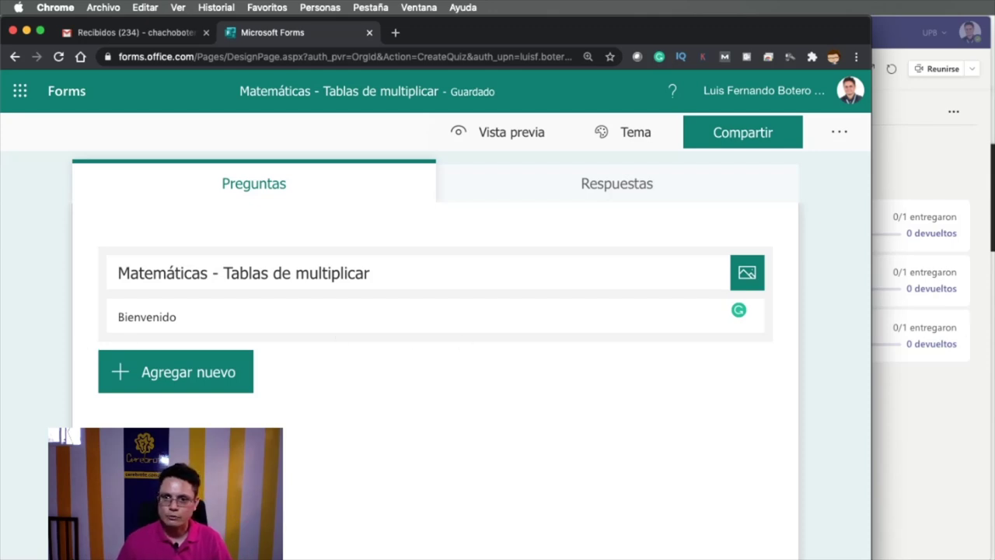
Widen the browser window to the full screen width and add a choice question (Opción) to the quiz
key("super+Tab")
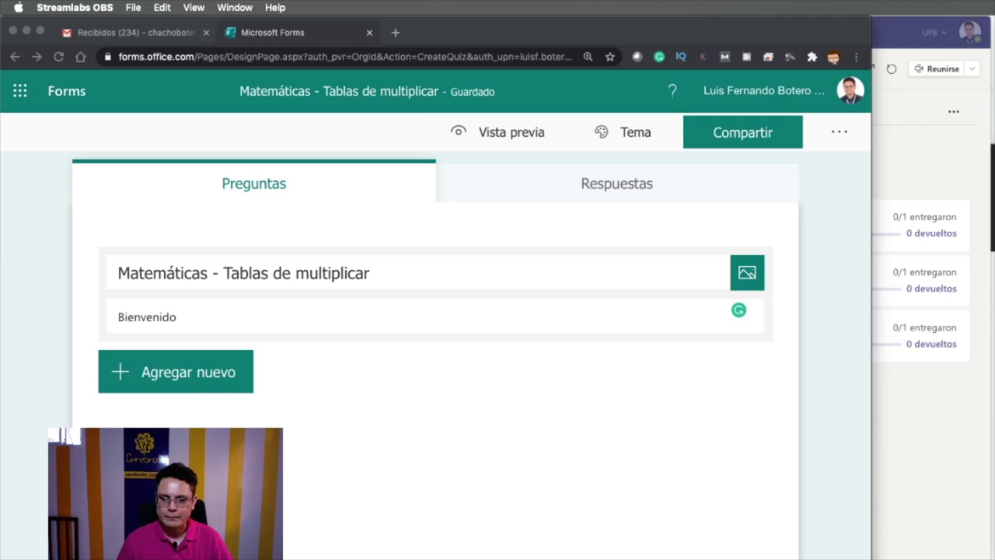
left_click_drag(870, 557, 994, 558)
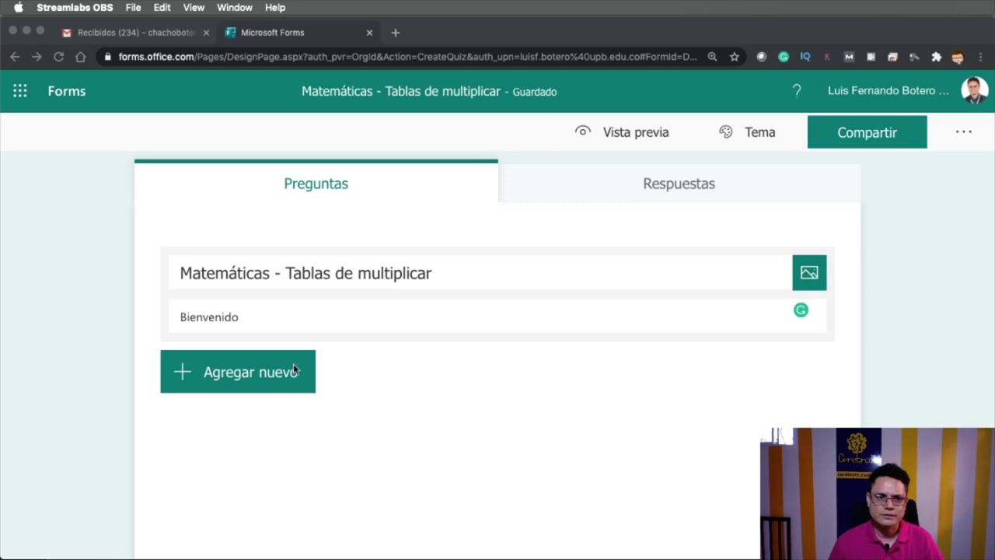
left_click(251, 370)
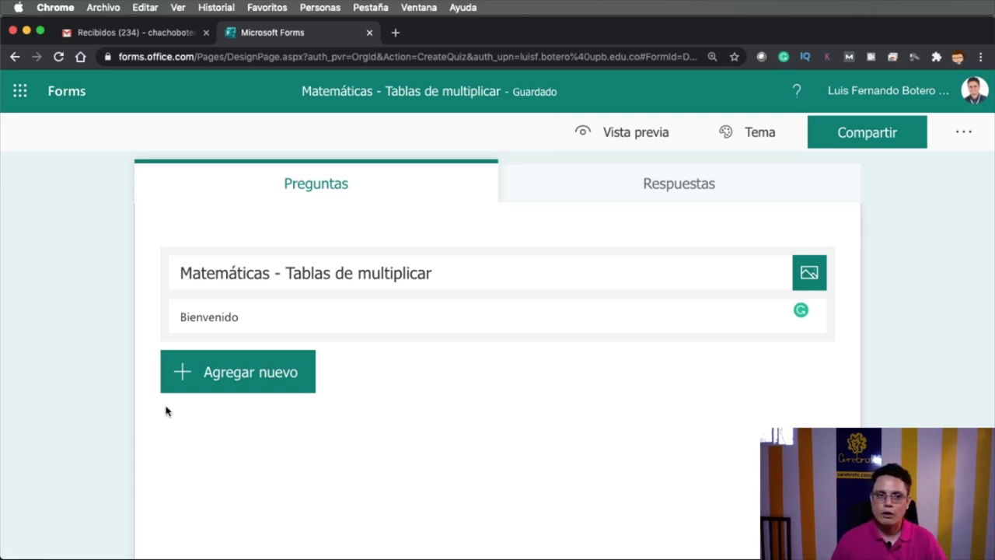
left_click(192, 388)
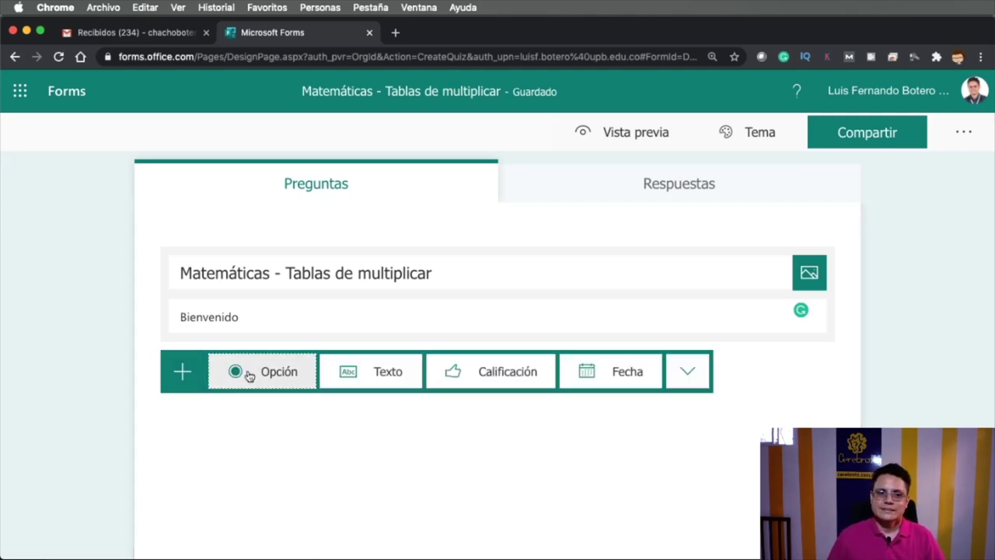
left_click(692, 378)
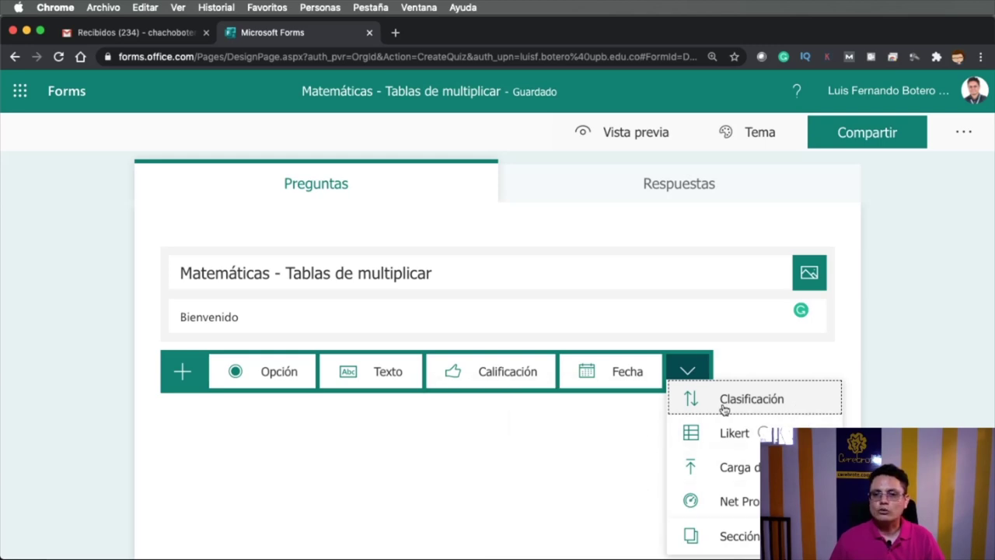
left_click(264, 373)
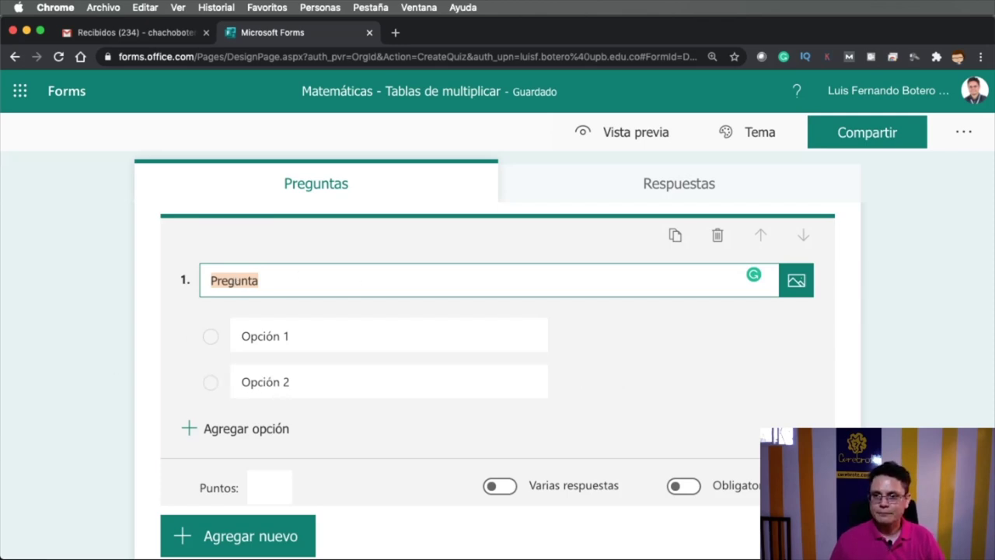
Enable the Matemáticas setting for question 1 so the question and its options take equations
key("super+Tab")
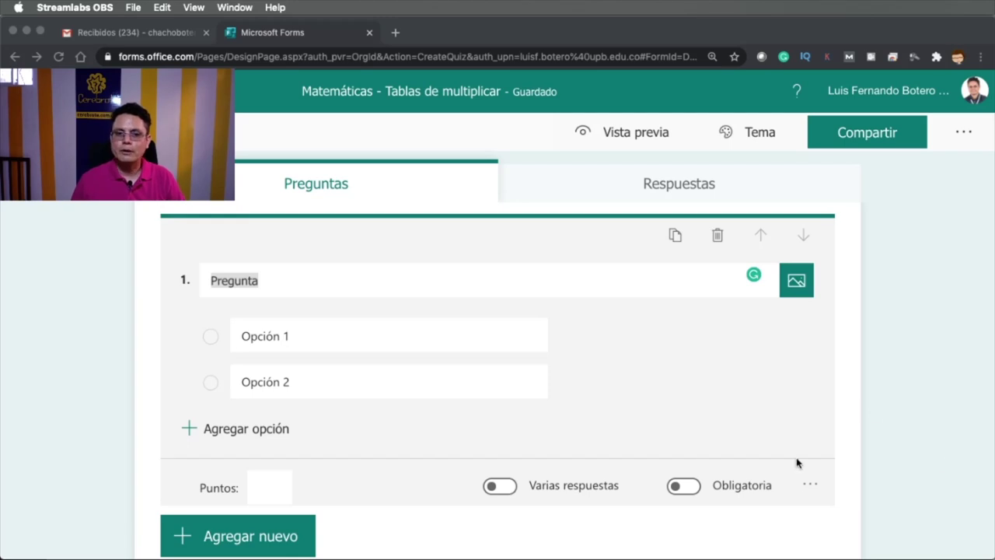
left_click(811, 498)
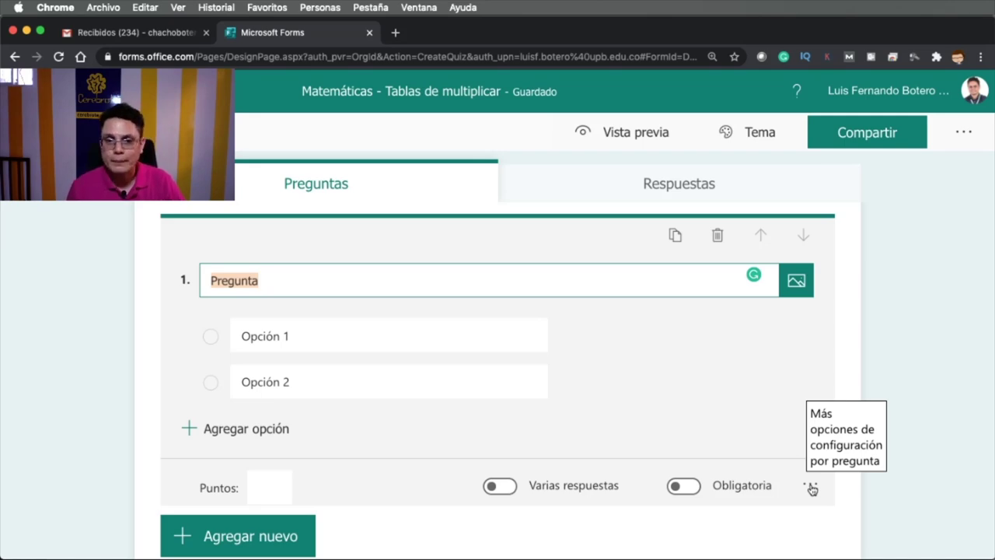
left_click(811, 488)
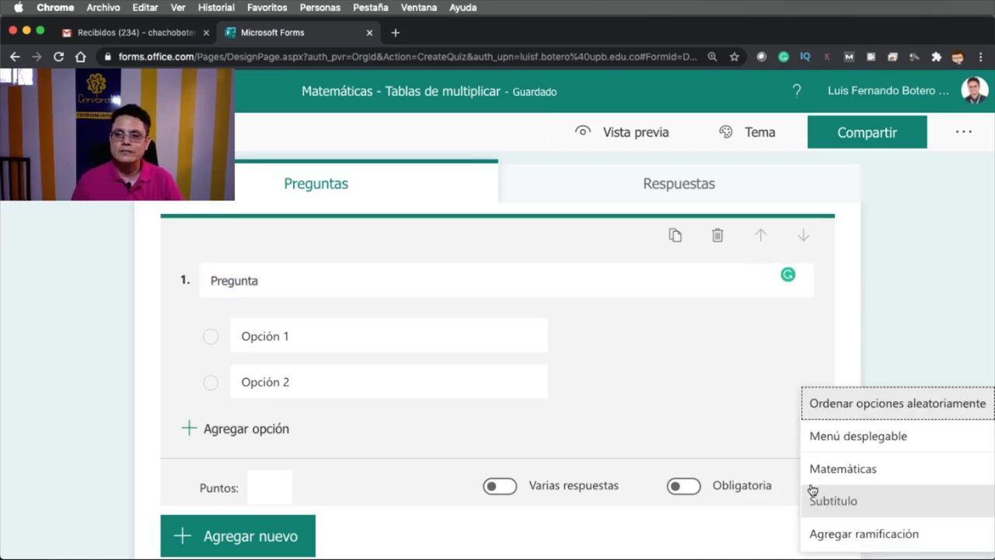
left_click(869, 474)
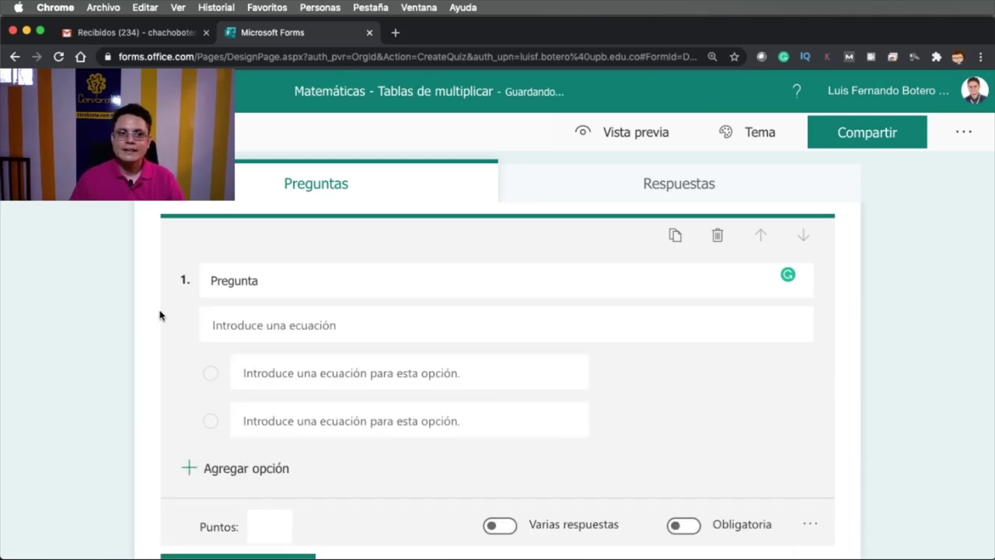
Enter "Por favor desarrolle los siguientes ejercicios y asigne el resultado que crea conveniente" as the text of question 1
left_click(251, 282)
left_click(289, 323)
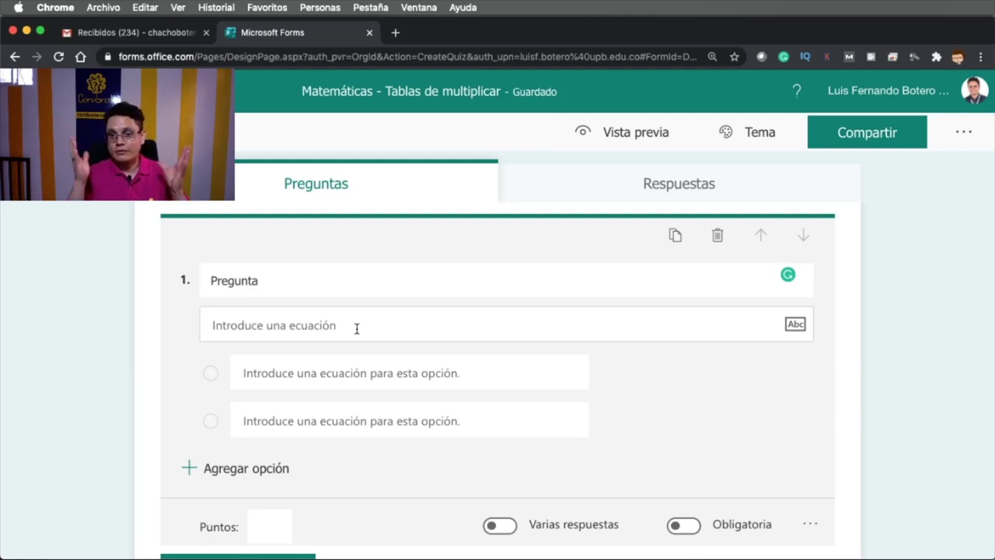
left_click(219, 281)
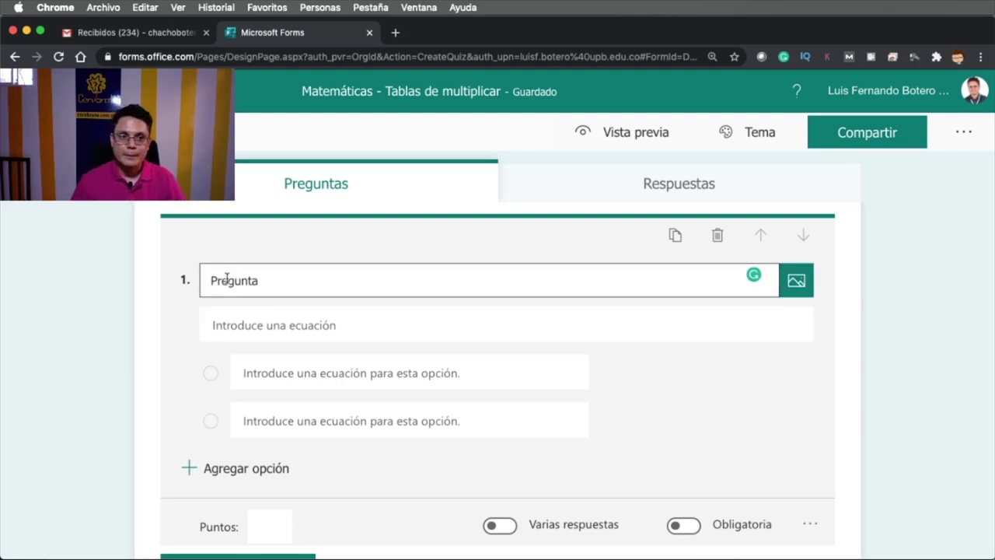
double_click(267, 282)
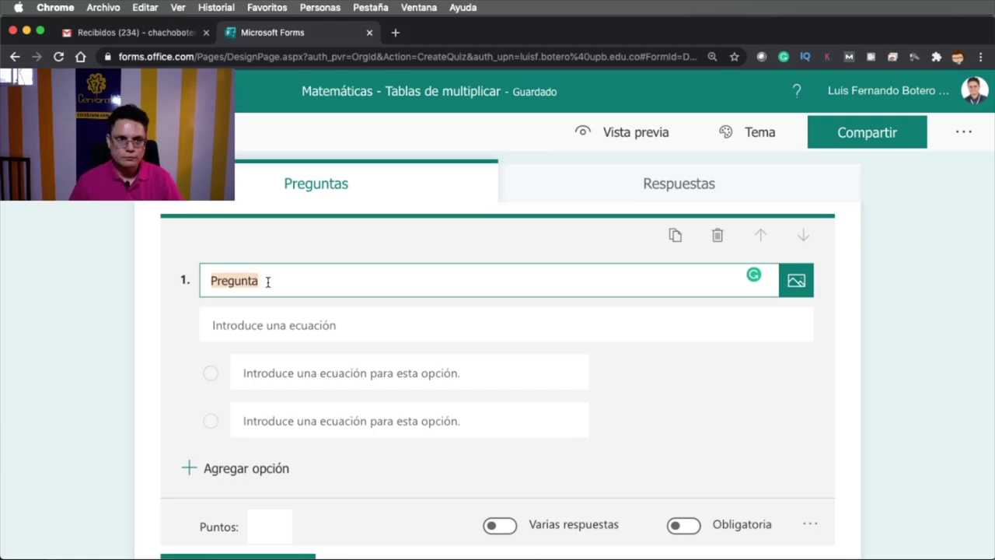
type("Por favor ")
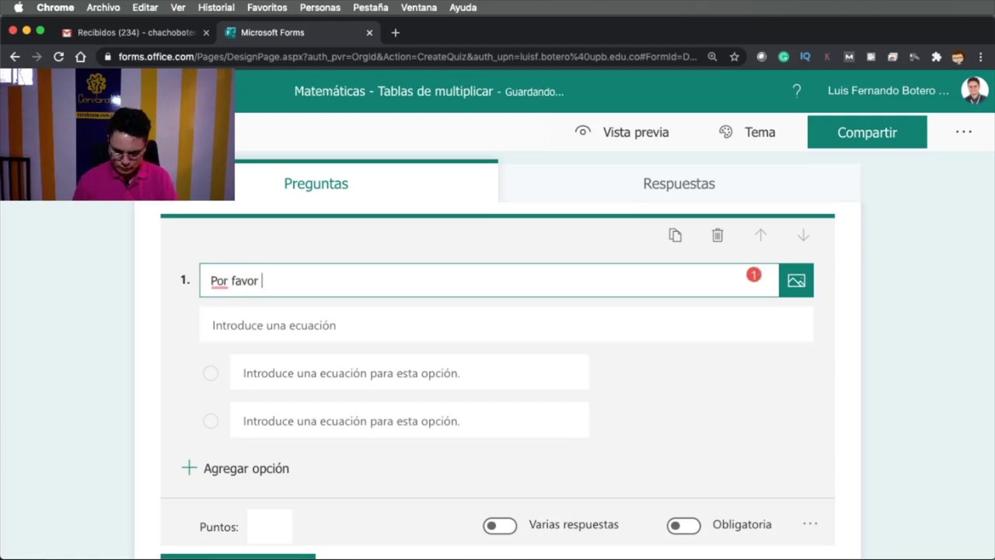
type("desarrolle los ")
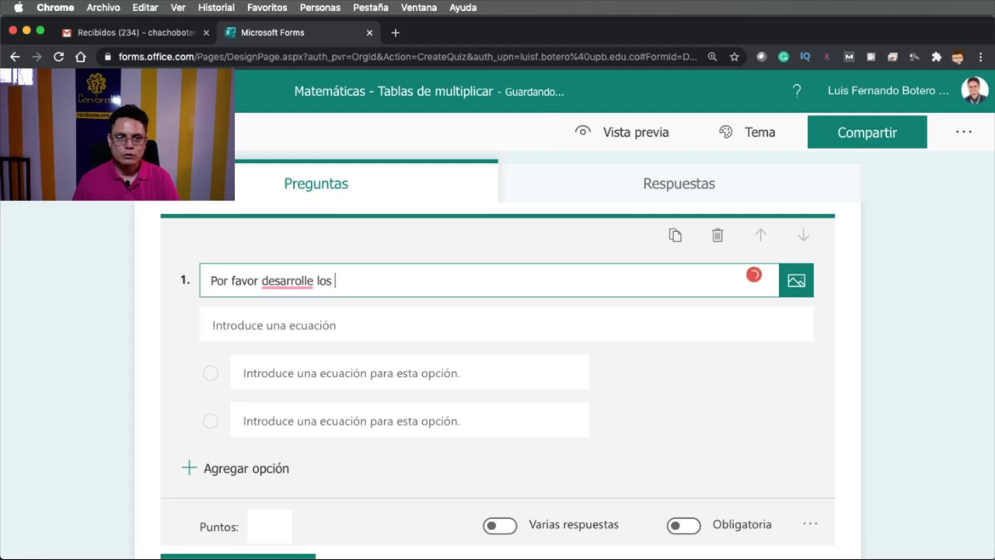
type("siguientes ")
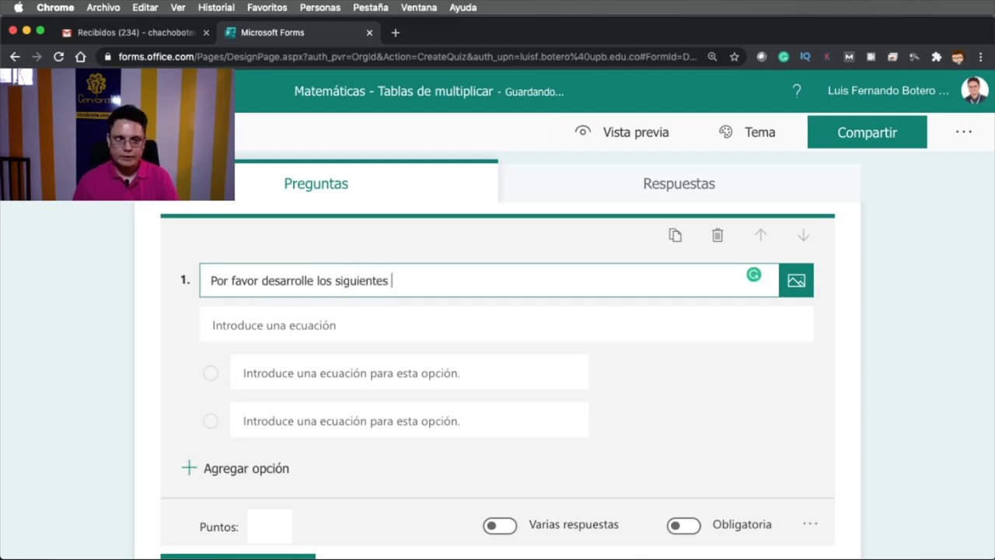
type("ejercicios y asi")
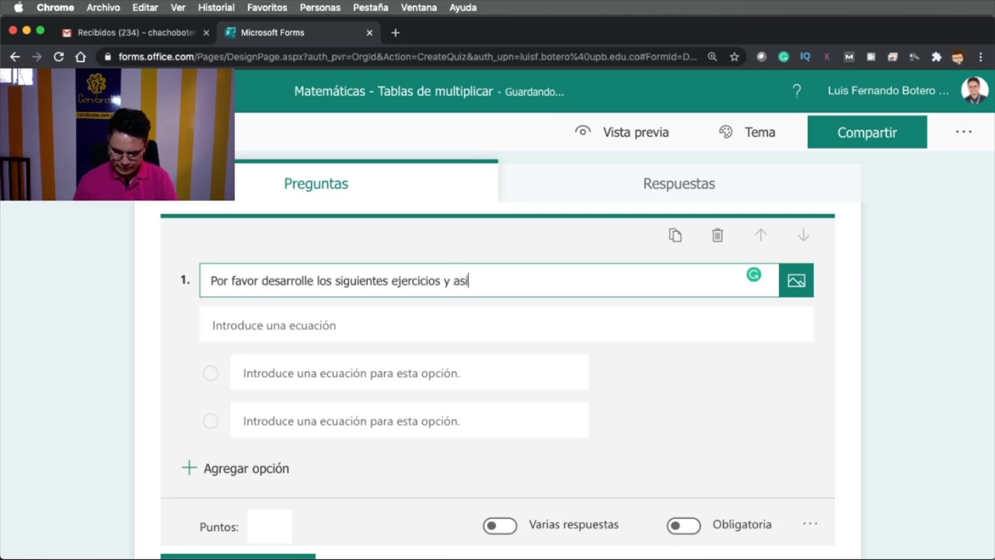
type("gne el resu")
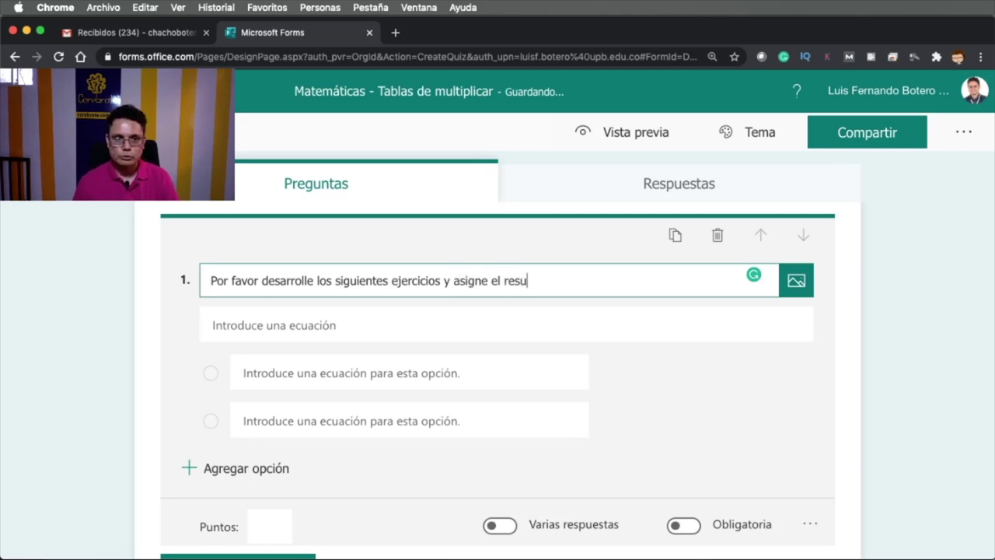
type("ltado que cre")
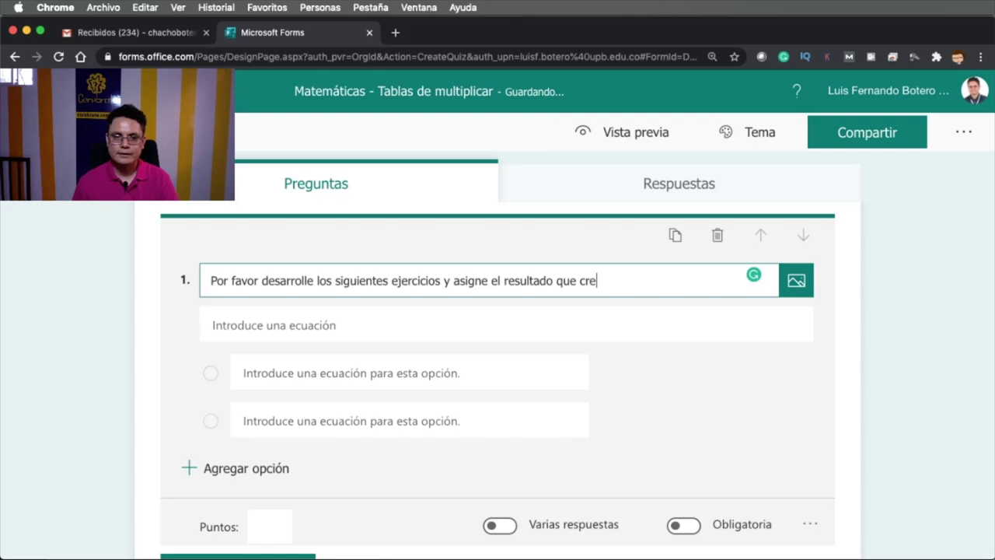
type("a convenient")
key("BackSpace")
key("BackSpace")
key("BackSpace")
type("ente")
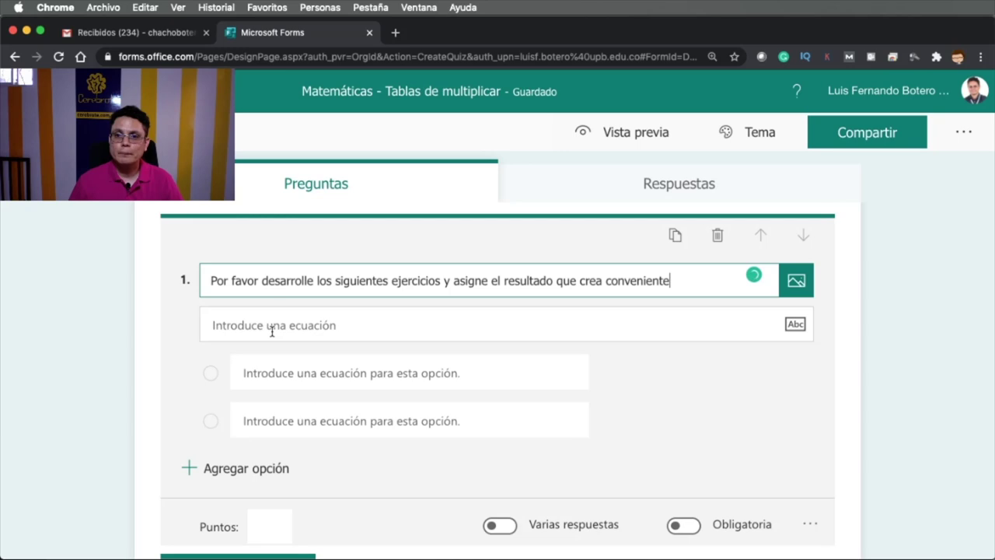
Enter the equation 3 × 8 for question 1 and add all the suggested results as its answer options
left_click(272, 328)
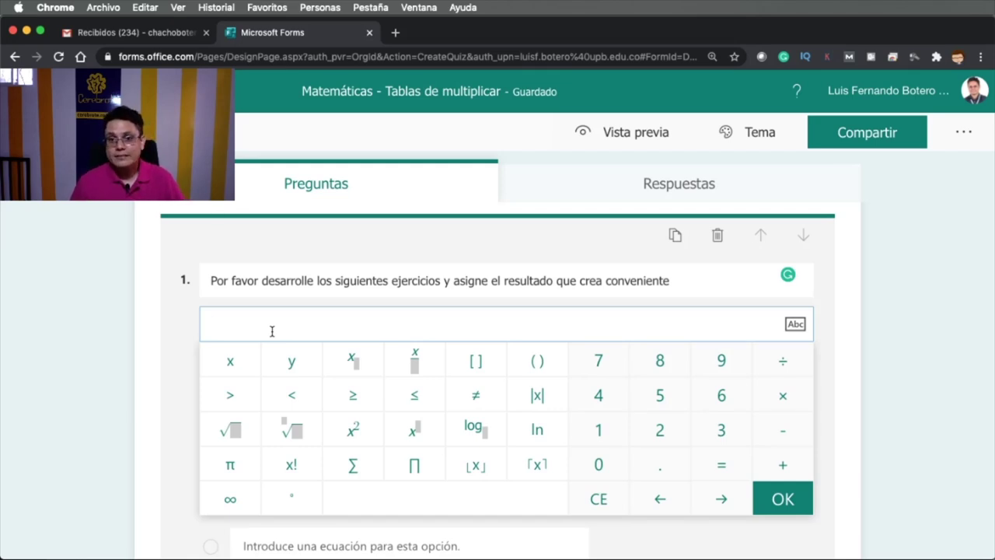
left_click(718, 432)
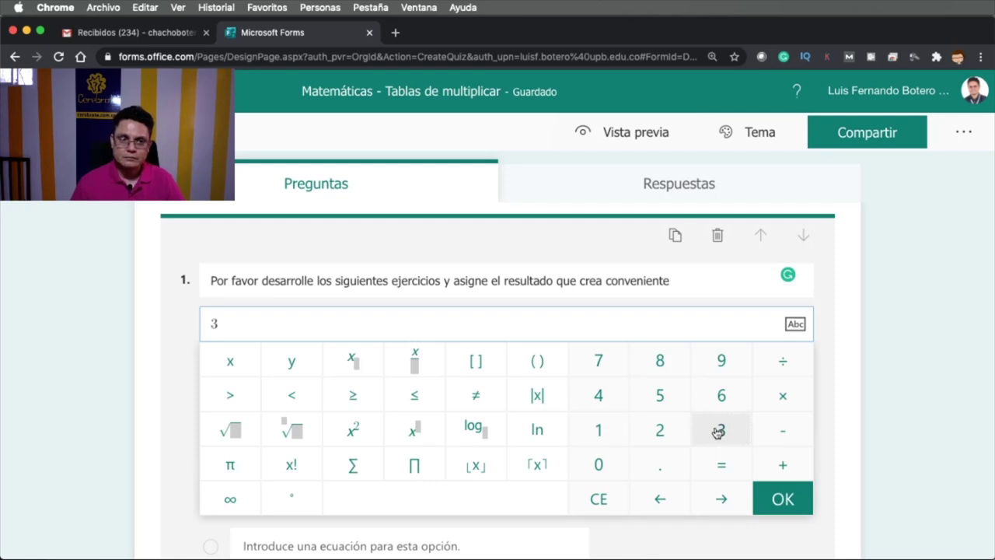
left_click(775, 401)
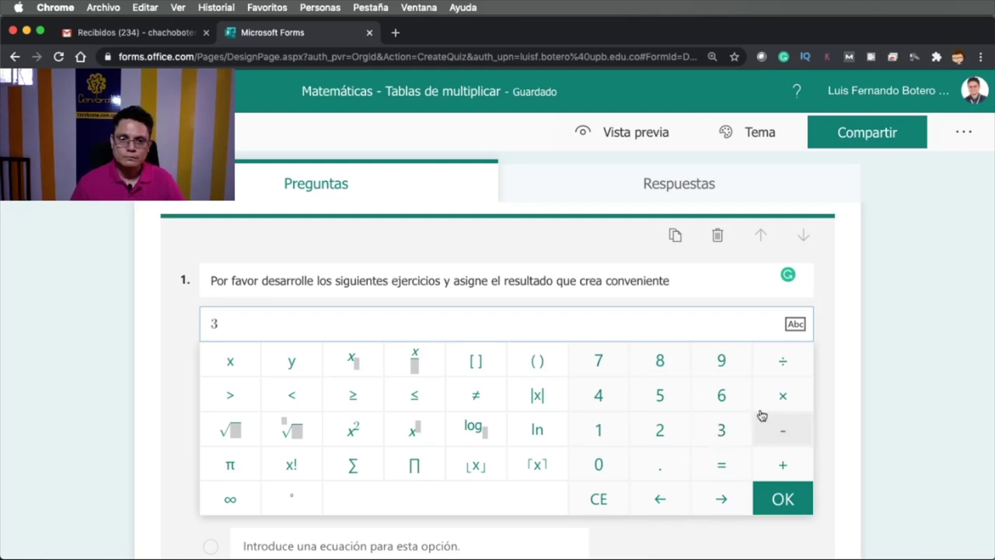
left_click(658, 361)
left_click(783, 499)
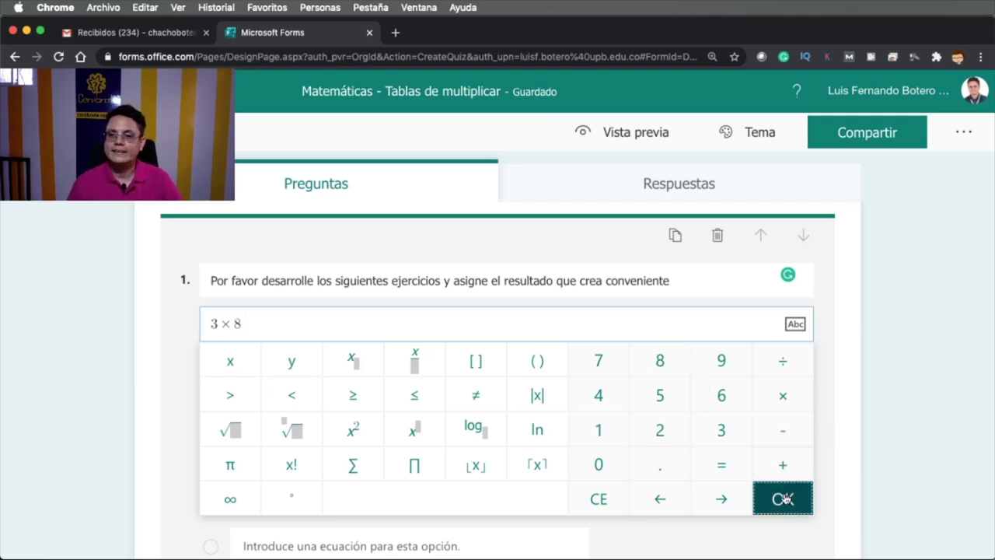
left_click(782, 499)
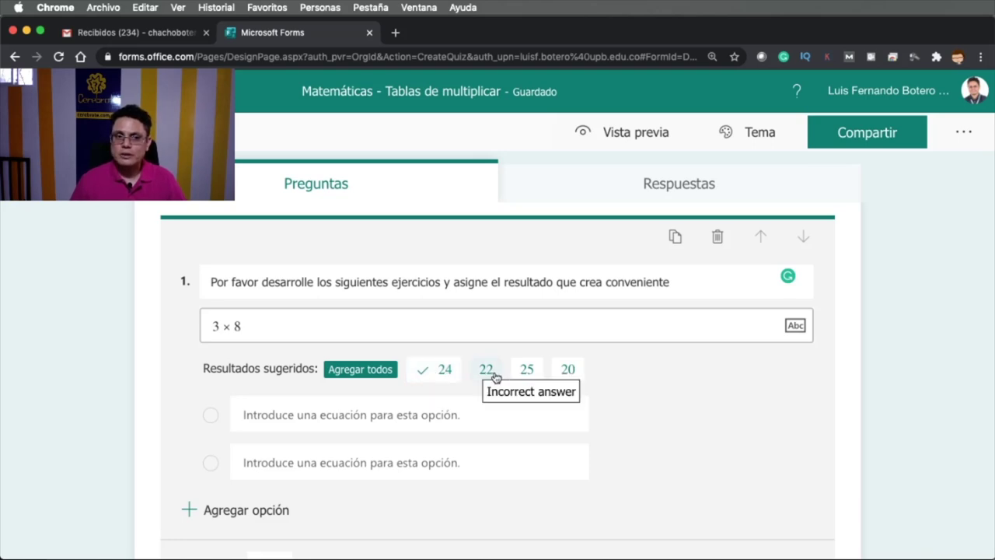
left_click(342, 372)
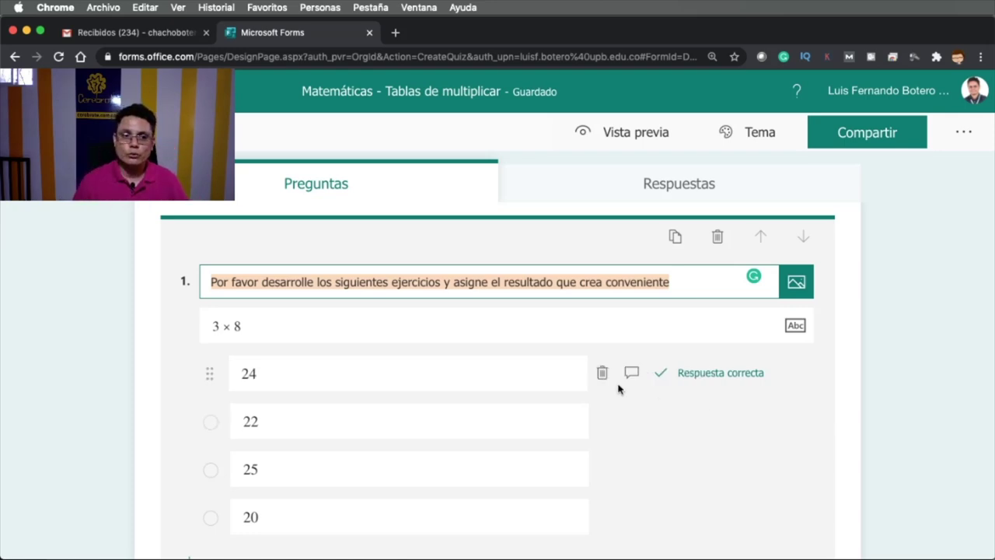
Make question 1 required (Obligatoria), assign it 20 points and finish editing it
scroll(328, 327, "down", 1)
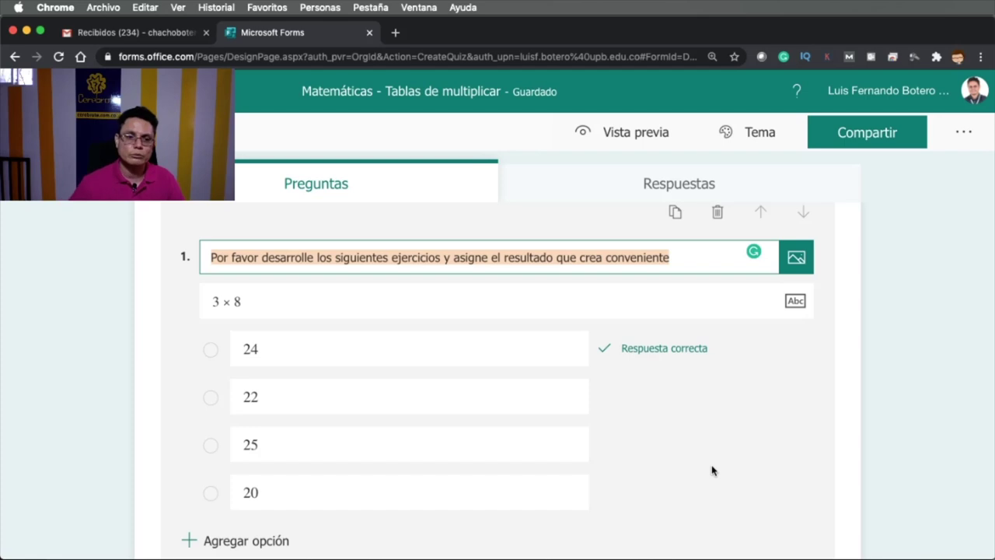
scroll(712, 470, "down", 2)
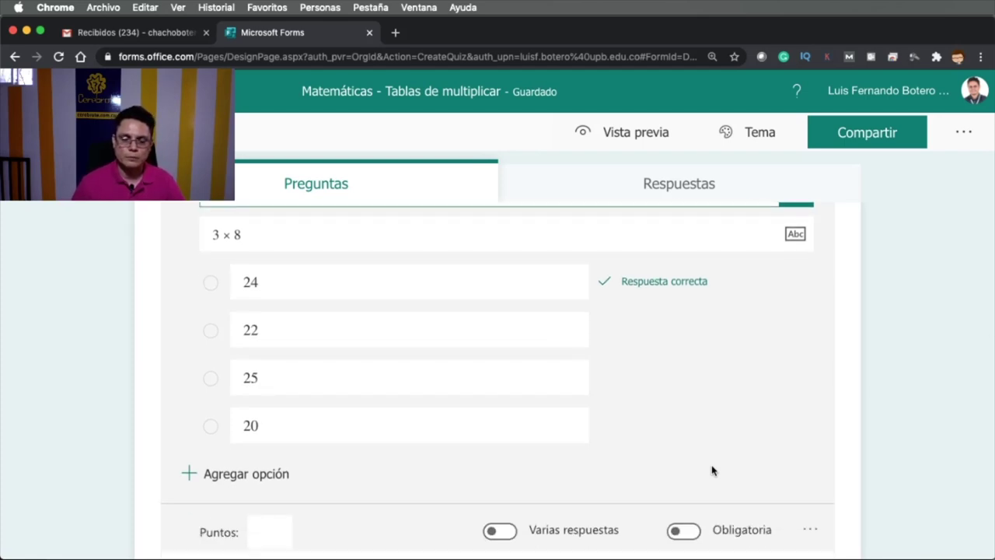
left_click(691, 535)
scroll(692, 536, "down", 2)
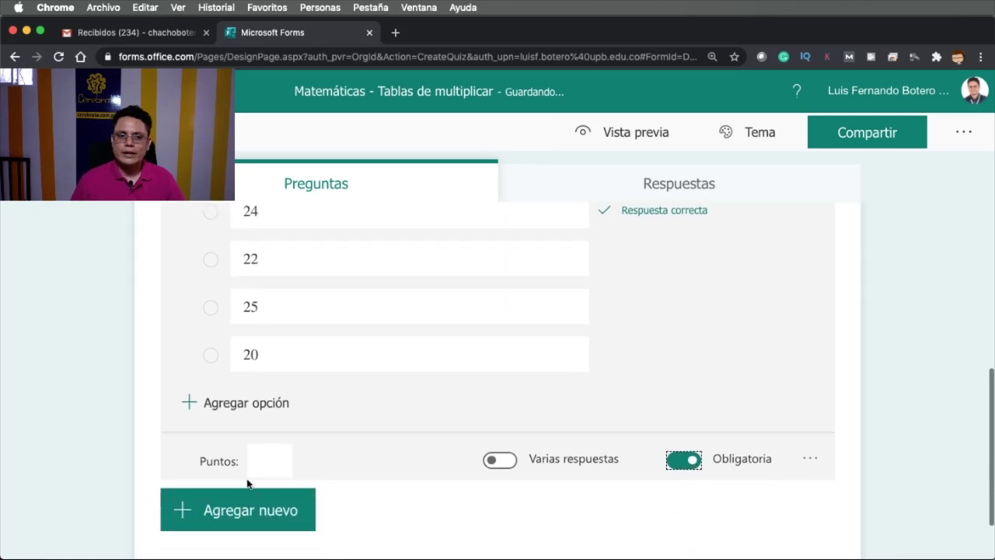
left_click(277, 463)
type("20")
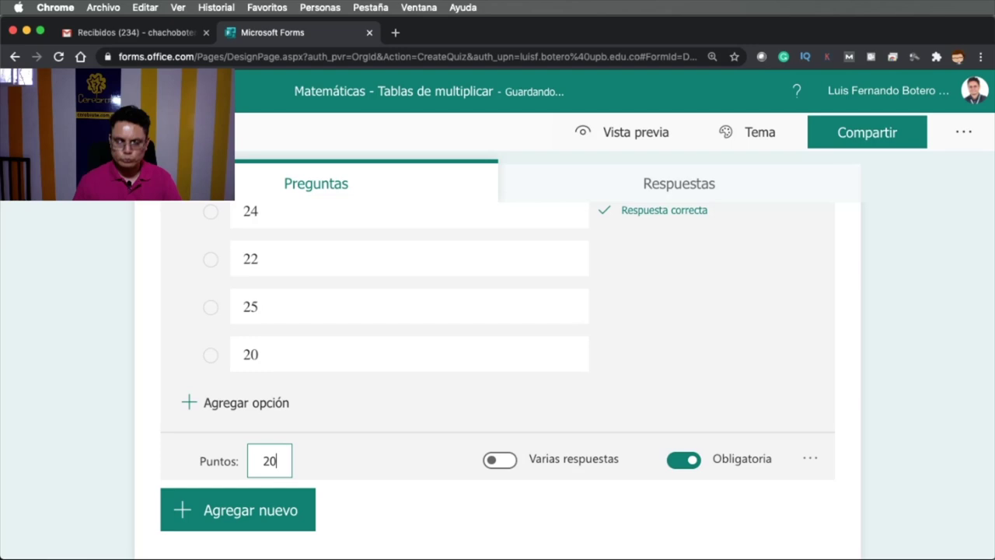
left_click(690, 302)
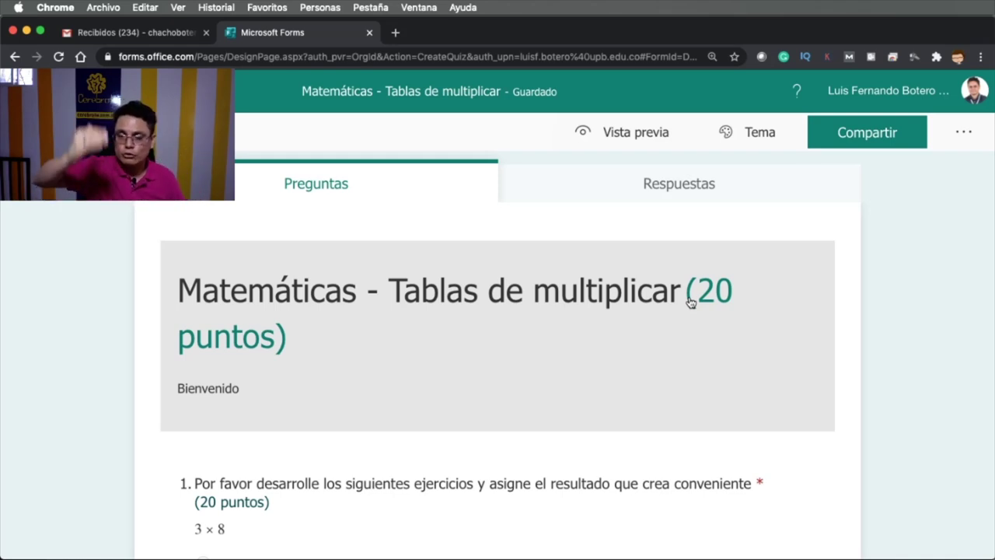
Add all the suggested question ideas (3 × 7, 1 × 5 and 2 × 5) to the quiz after question 1
scroll(690, 303, "down", 2)
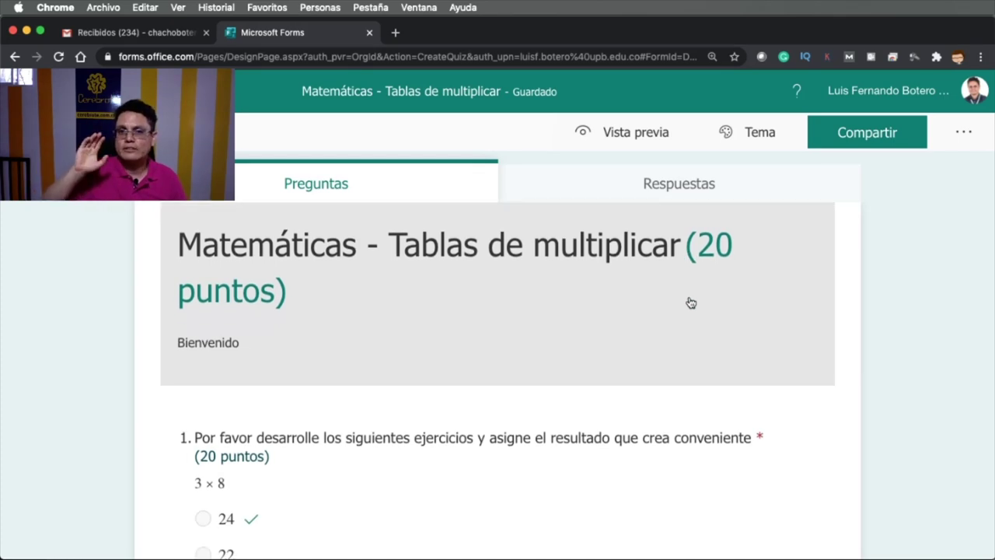
scroll(690, 302, "down", 5)
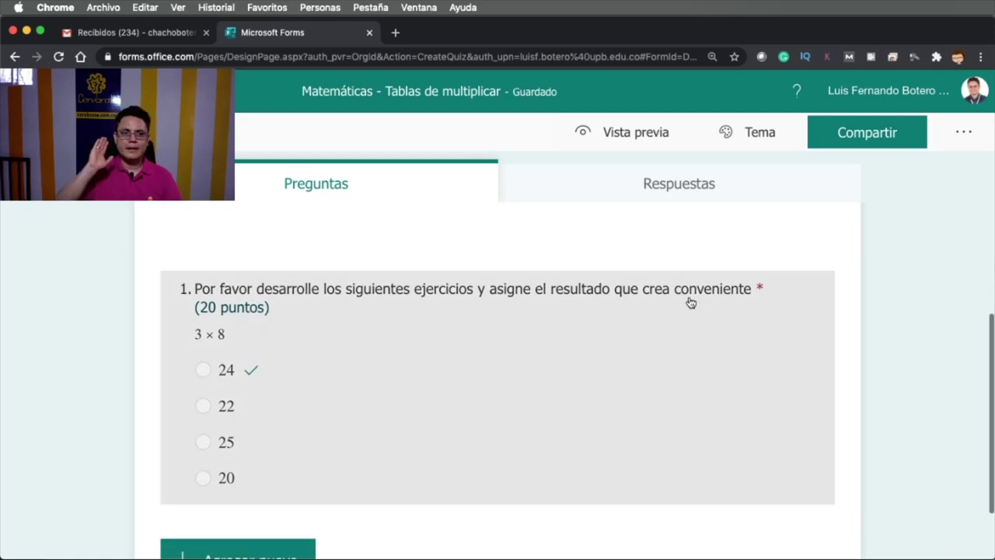
scroll(690, 303, "down", 3)
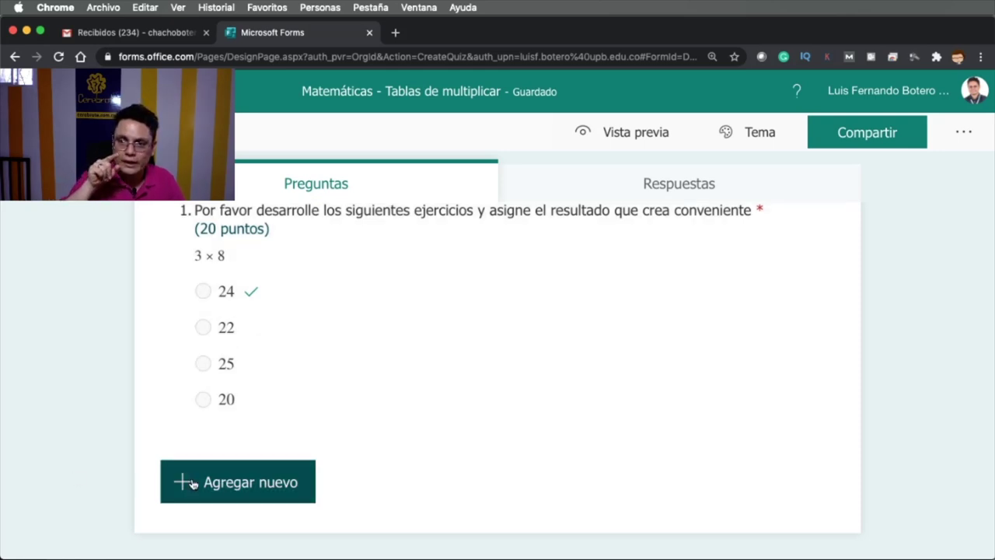
left_click(193, 483)
scroll(191, 479, "down", 3)
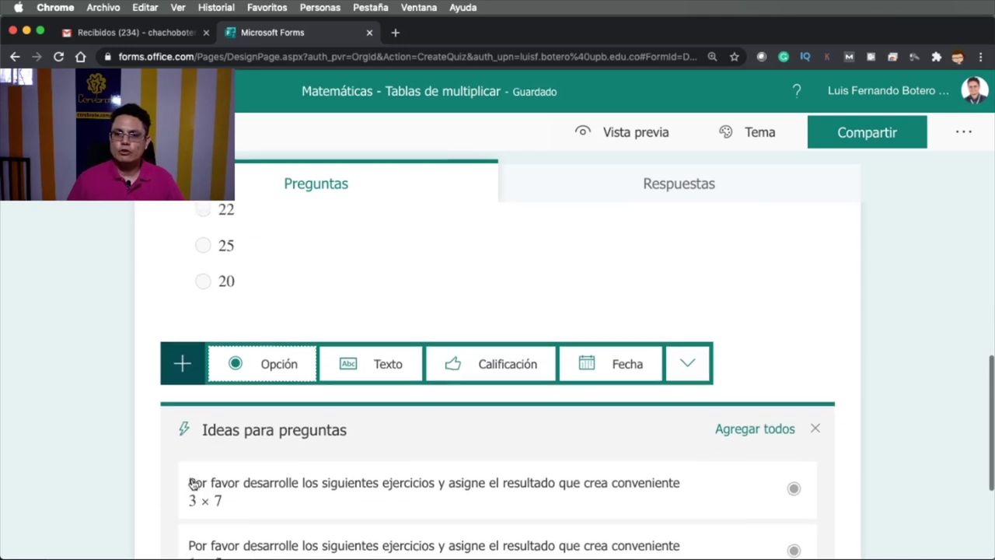
scroll(189, 476, "down", 1)
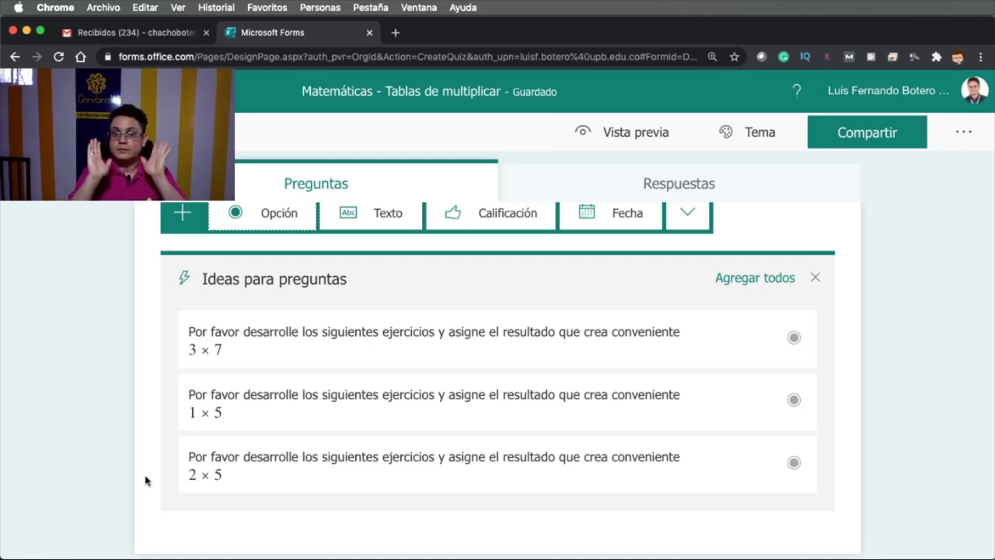
left_click(728, 286)
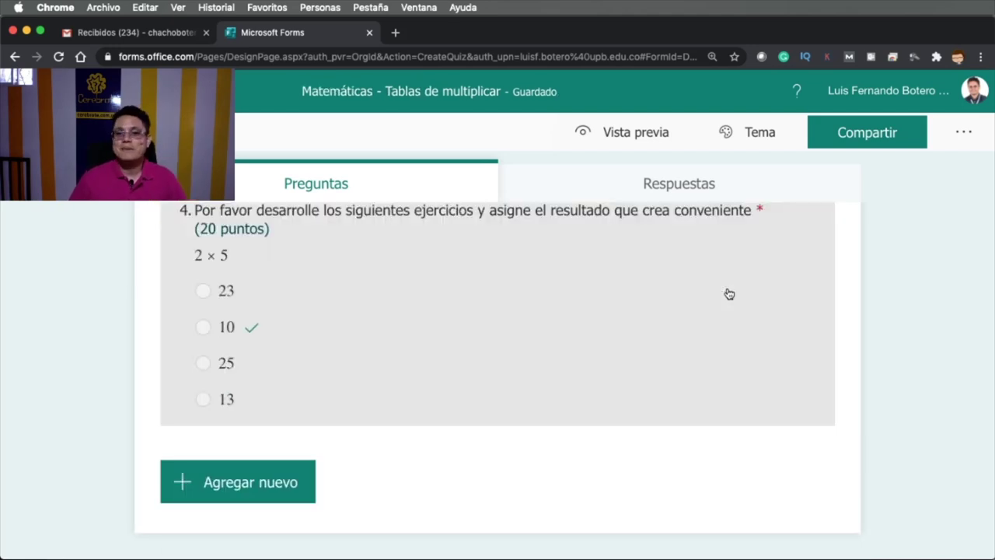
Review the quiz questions, checking each multiplication's answer options and the one marked as correct
scroll(729, 293, "up", 10)
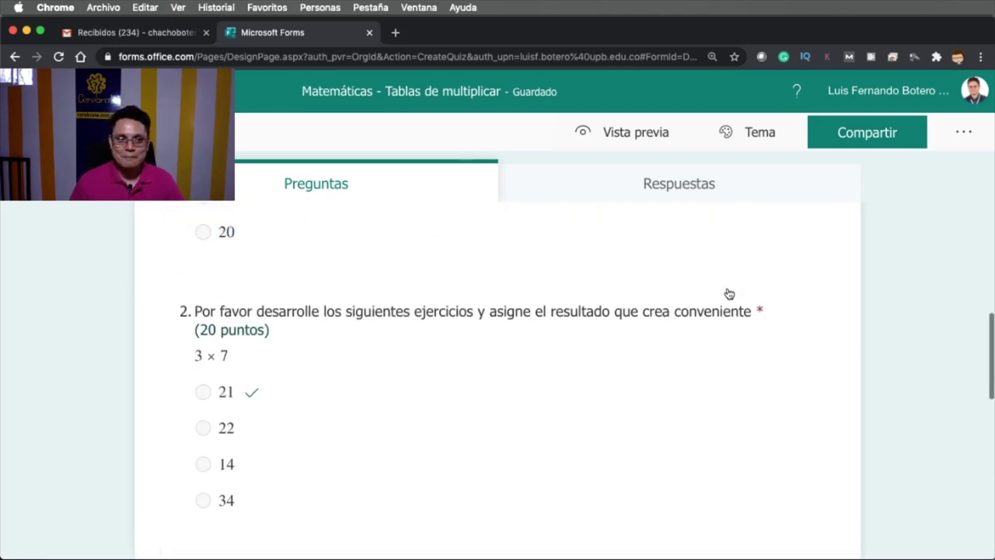
scroll(728, 293, "down", 3)
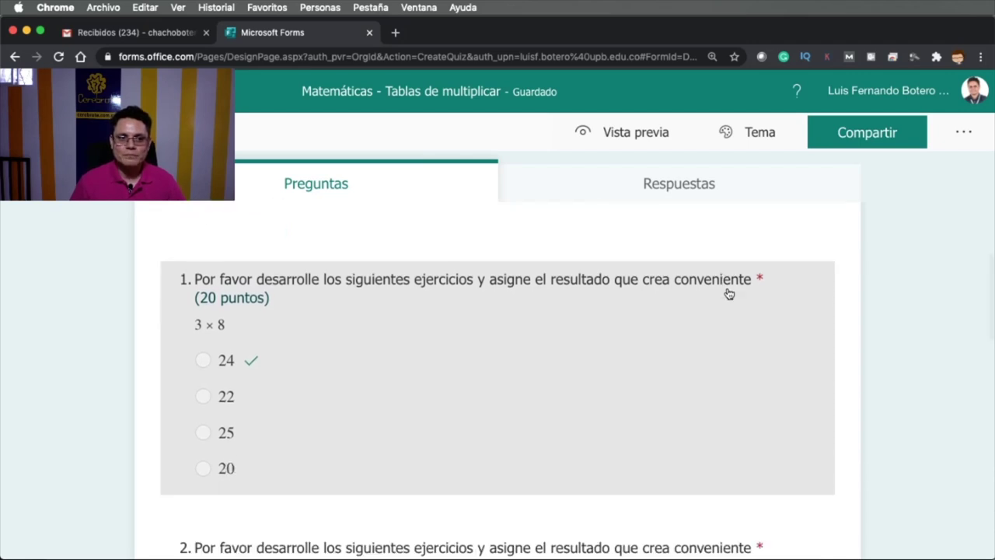
scroll(728, 293, "down", 3)
scroll(728, 293, "down", 3)
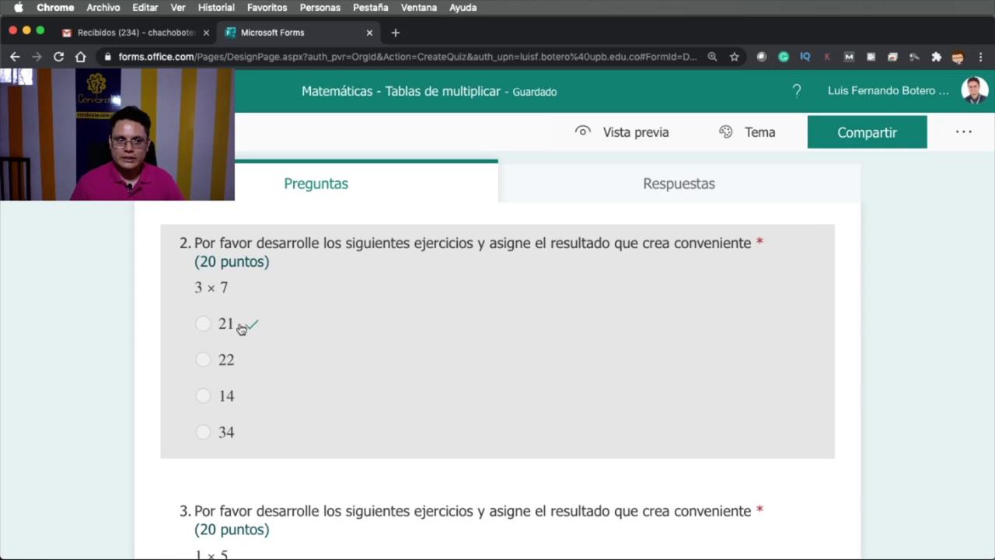
scroll(573, 358, "down", 5)
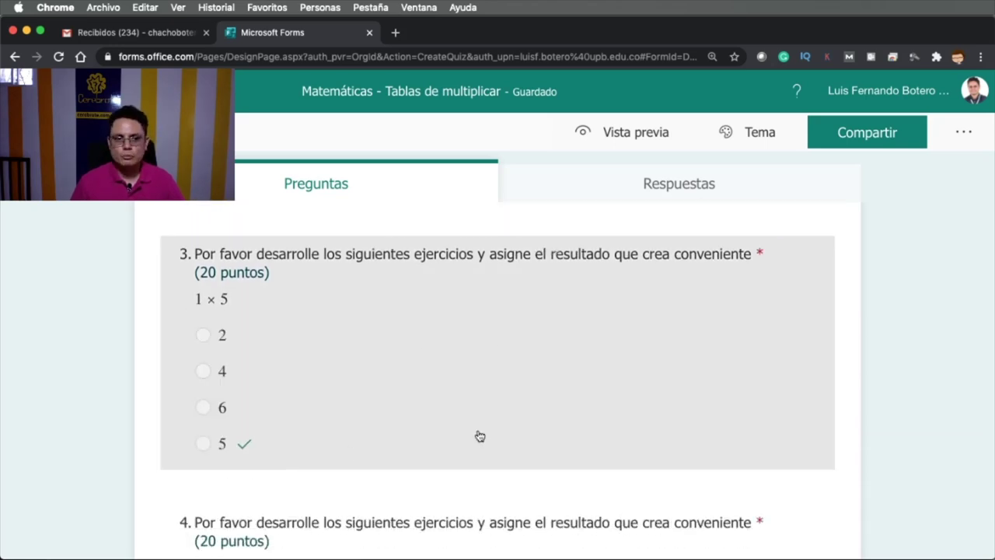
scroll(480, 435, "down", 5)
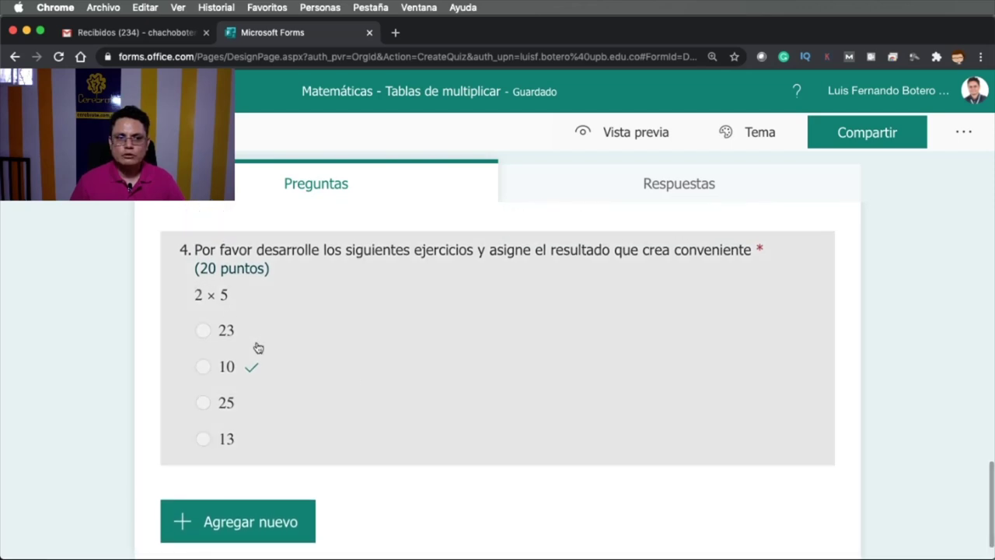
Add another choice question (Opción) after question 4
scroll(349, 393, "down", 1)
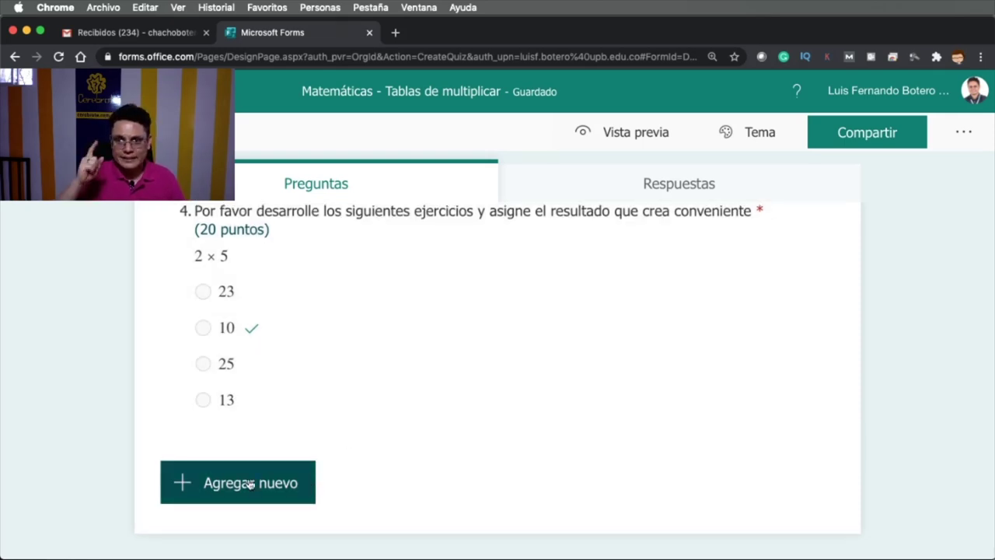
left_click(250, 483)
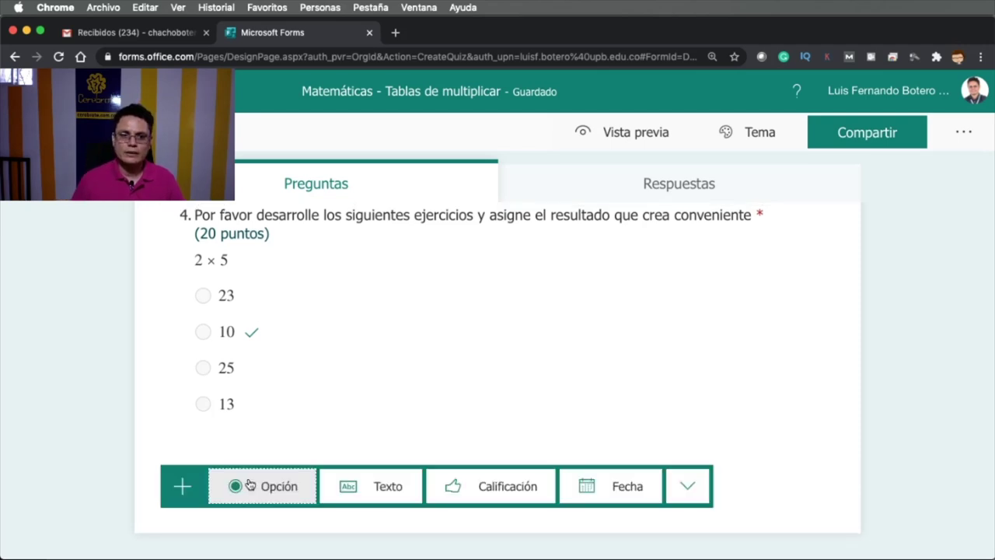
left_click(249, 484)
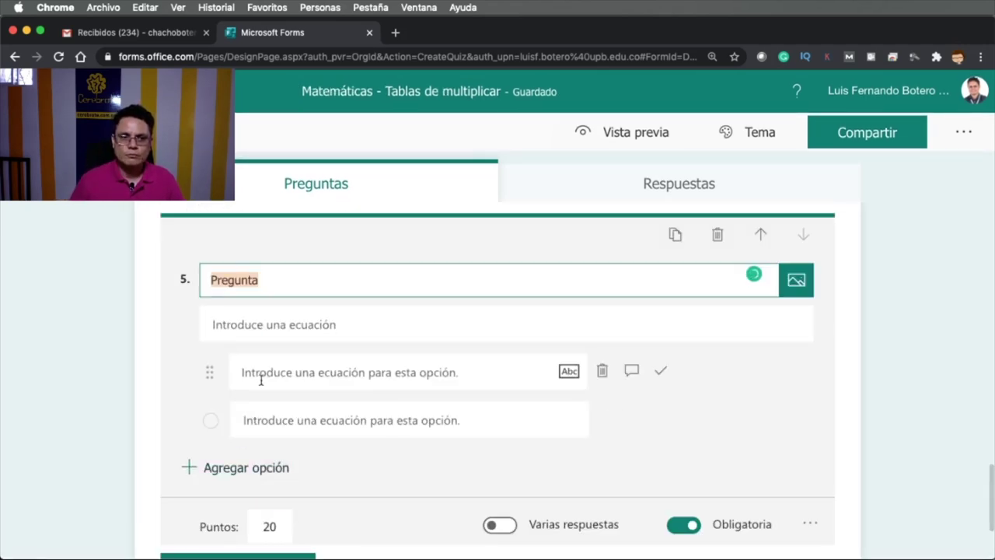
Switch question 5's Matemáticas option off and on again to compare plain-text fields with equation fields
left_click(267, 324)
scroll(384, 269, "down", 2)
scroll(808, 391, "down", 2)
left_click(849, 411)
scroll(840, 416, "down", 1)
left_click(813, 388)
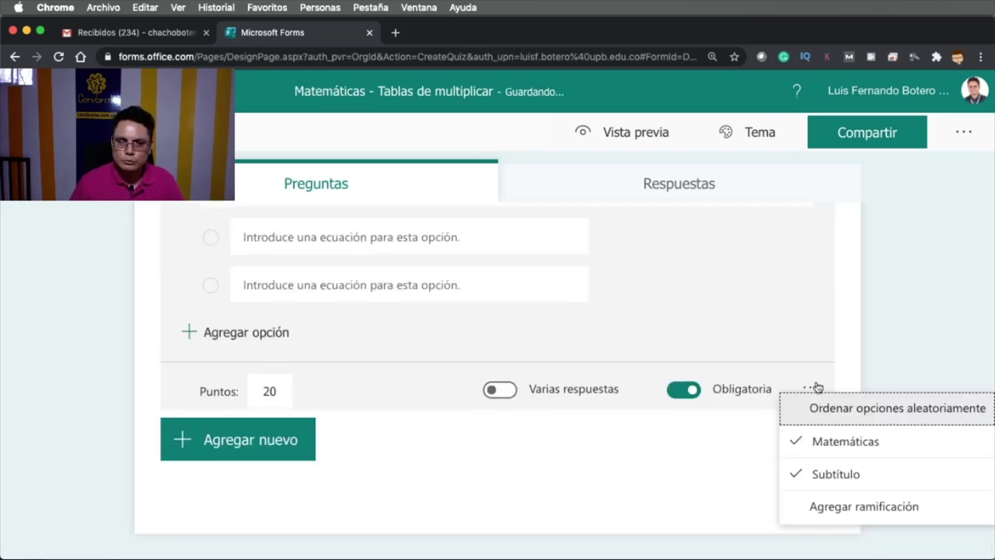
left_click(846, 448)
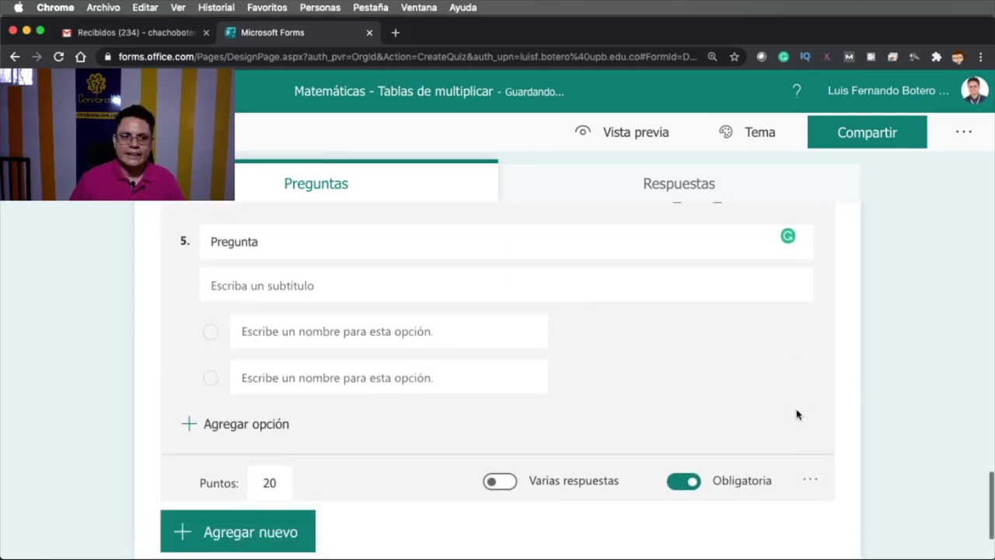
left_click(813, 469)
left_click(821, 471)
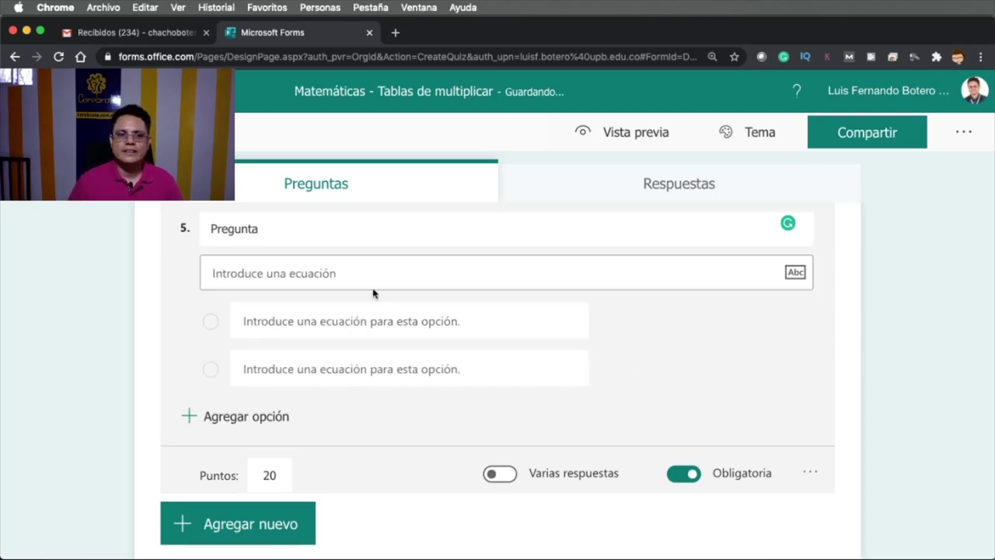
Enter 7 × 8 as the equation of question 5
left_click(353, 279)
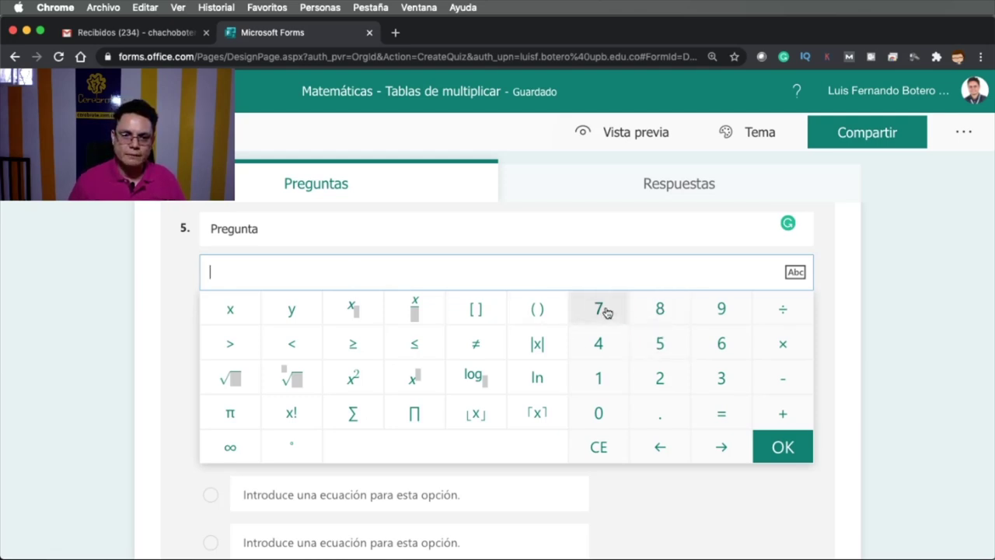
left_click(784, 343)
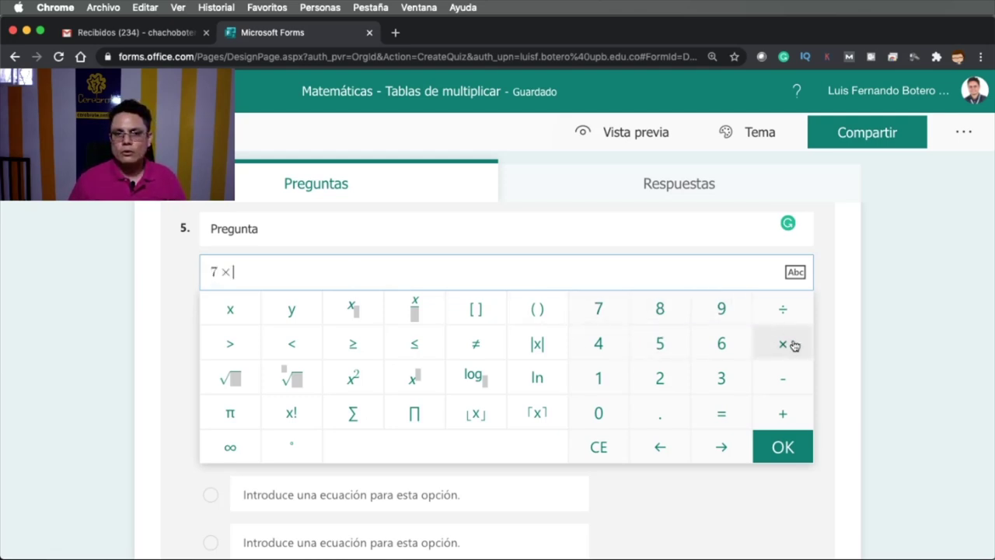
left_click(660, 308)
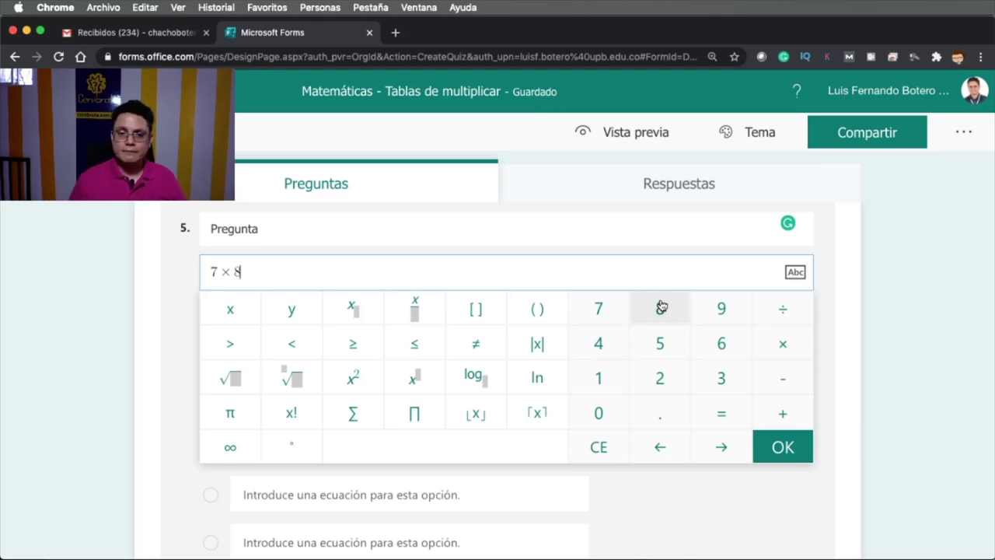
left_click(797, 456)
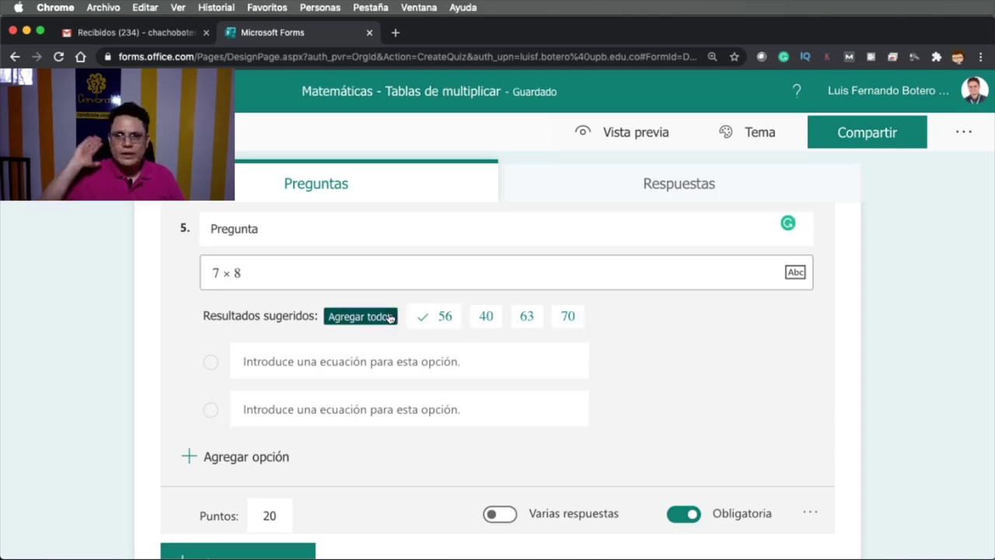
Fill in the first two answer options of question 5 with 20 and 36
left_click(303, 359)
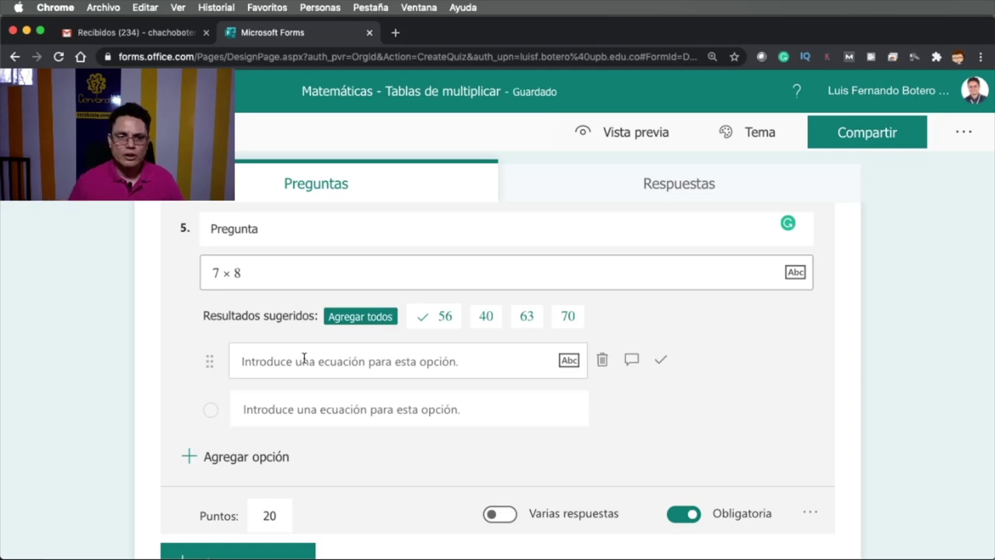
left_click(303, 359)
type("20")
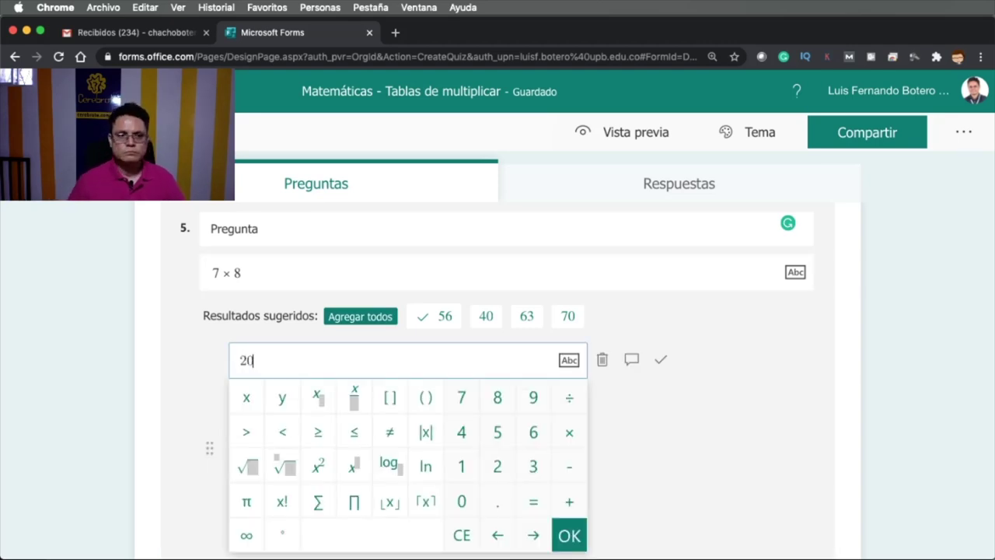
left_click(799, 427)
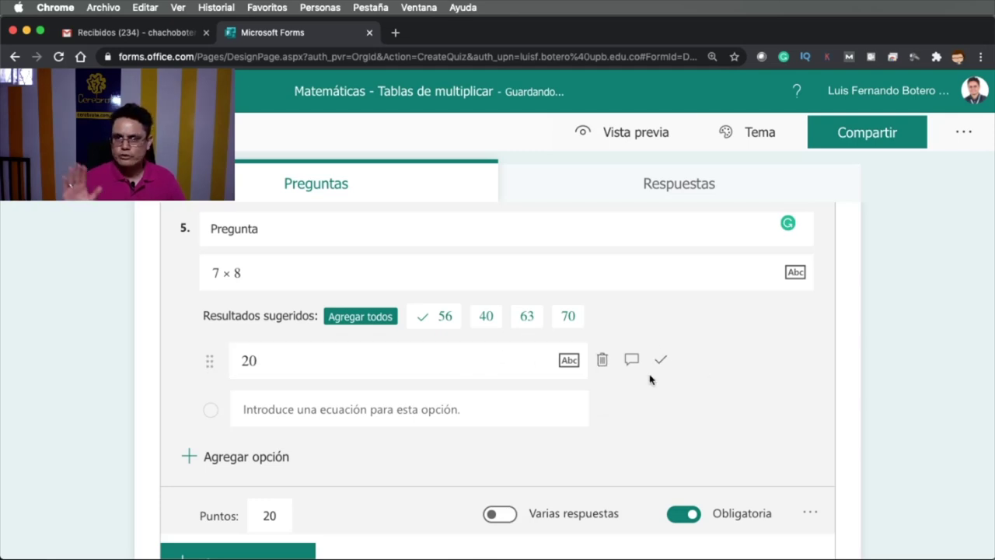
left_click(400, 411)
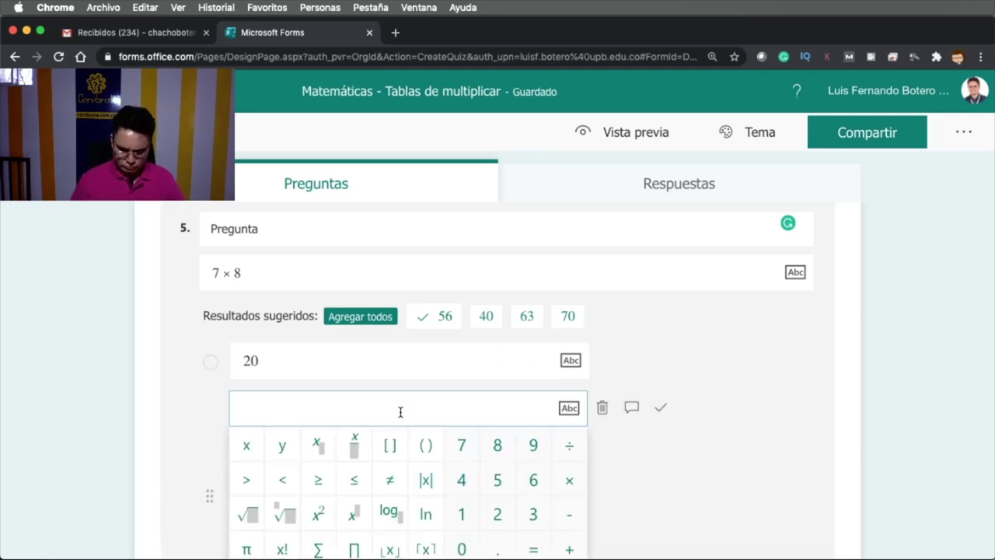
type("36")
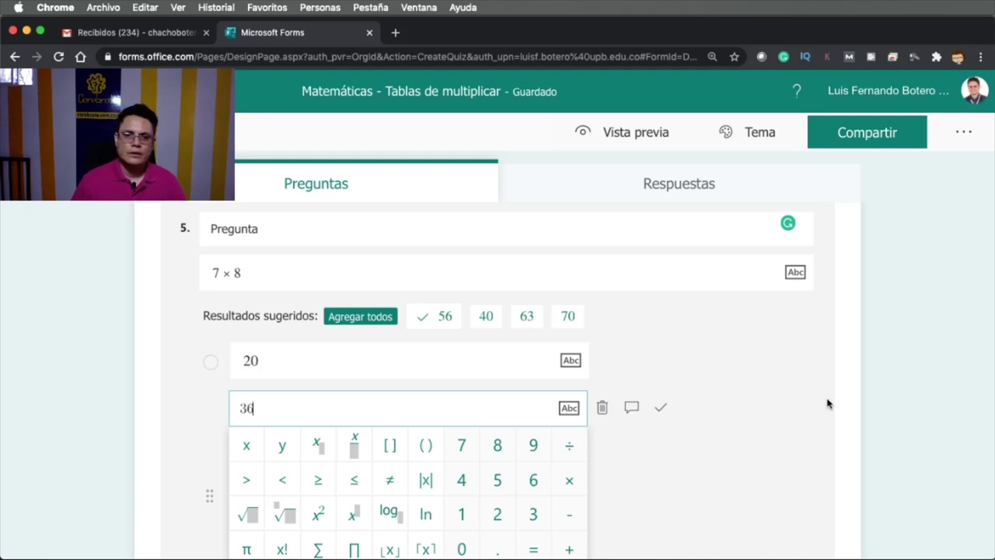
left_click(748, 407)
Add two more answer options, 40 and 56, to question 5
scroll(748, 407, "down", 2)
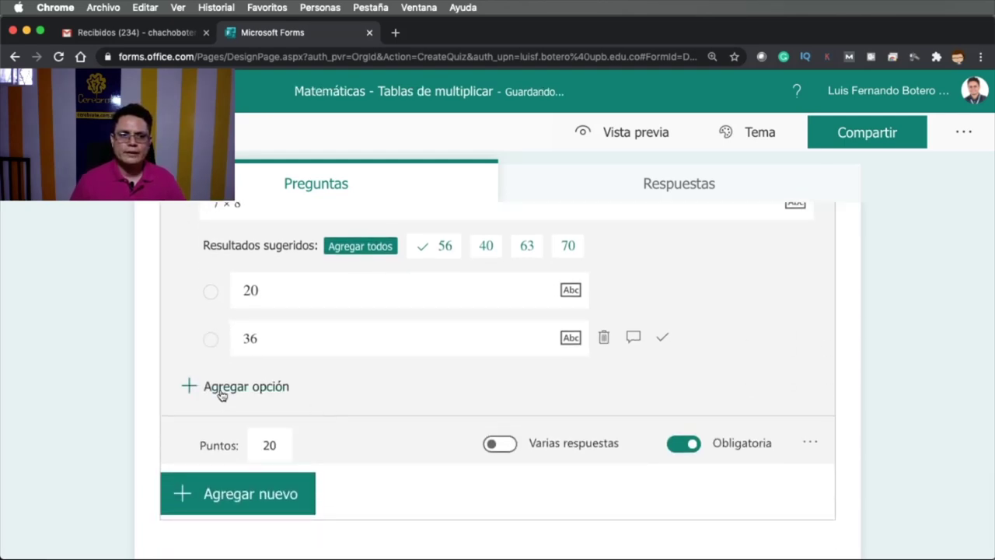
left_click(221, 394)
left_click(260, 340)
type("40")
left_click(791, 345)
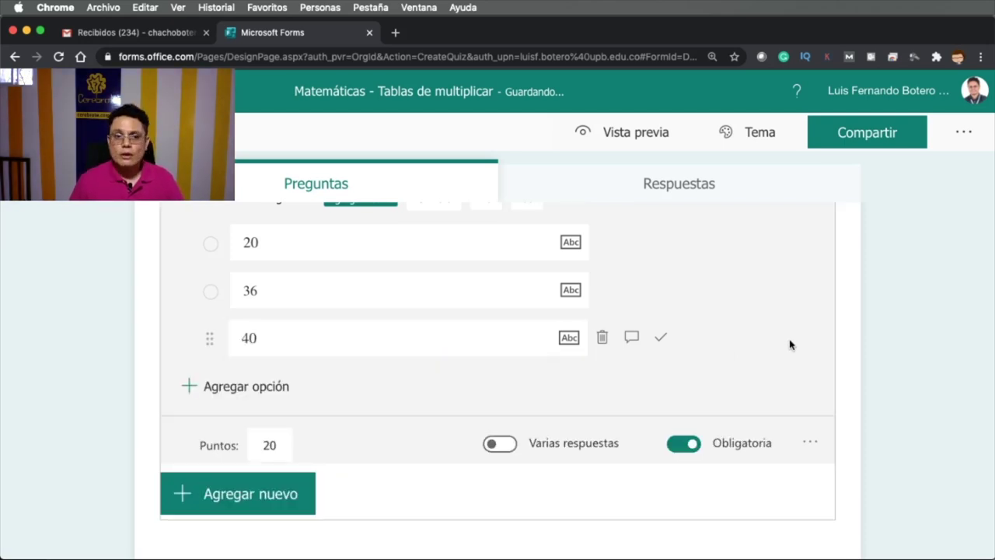
scroll(269, 388, "up", 2)
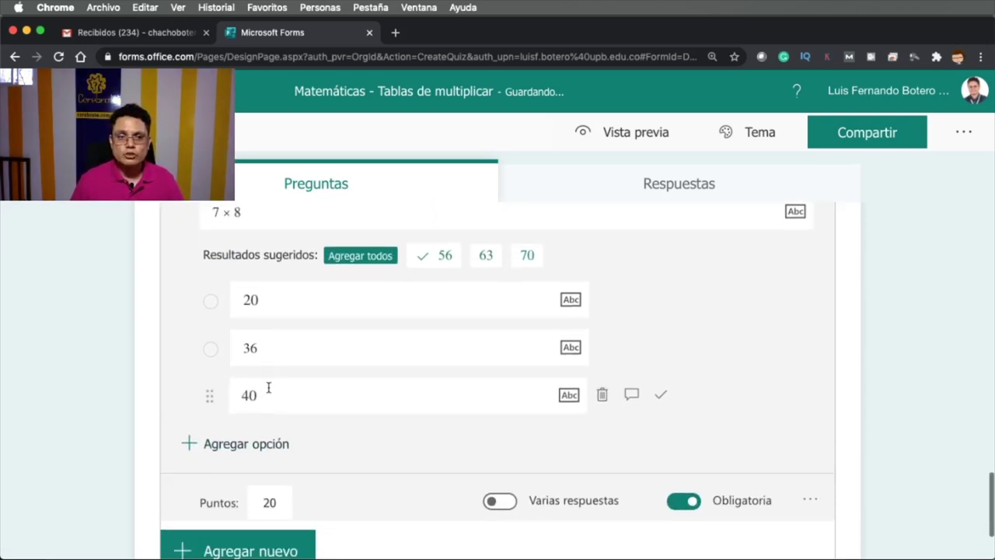
left_click(237, 449)
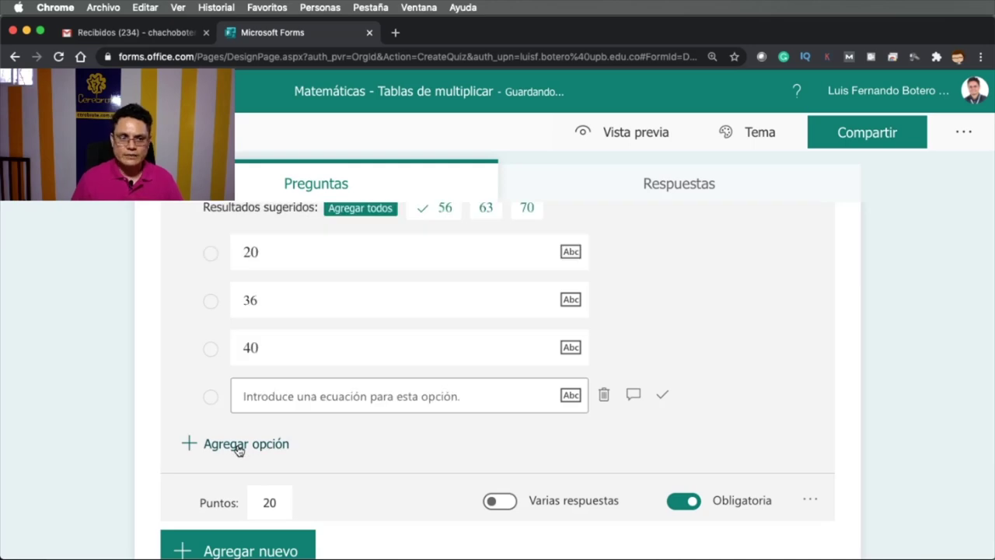
left_click(324, 393)
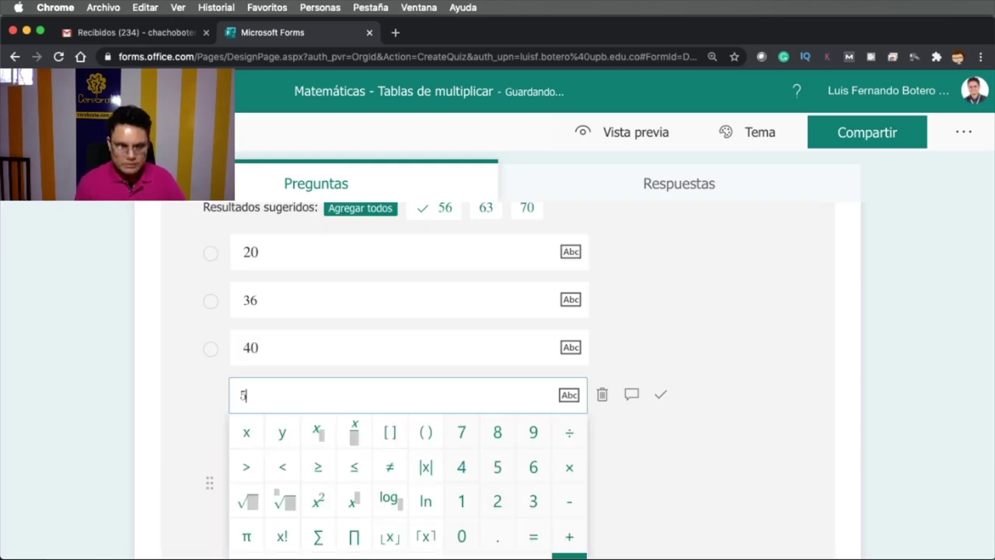
type("56")
left_click(743, 347)
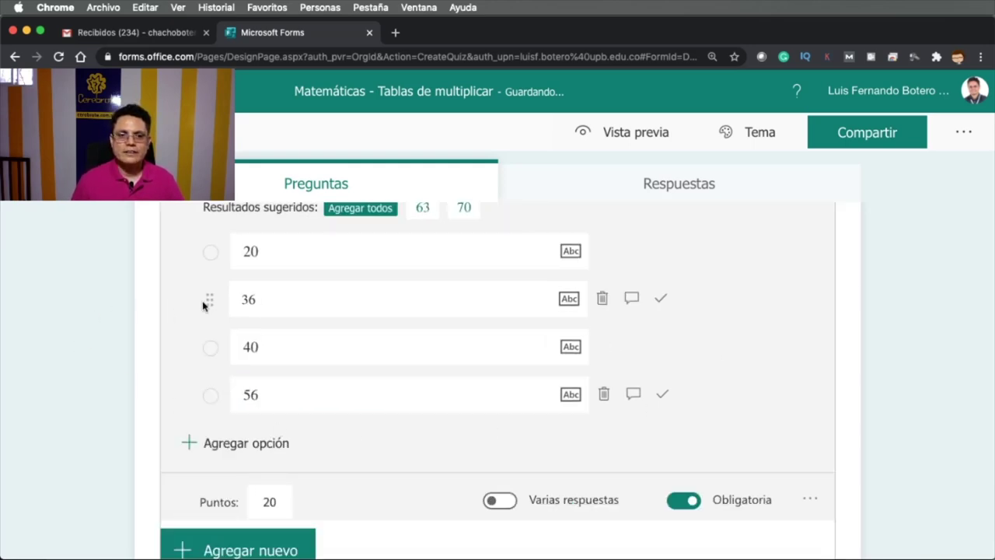
Mark the option 56 as the correct answer to question 5
scroll(810, 381, "up", 2)
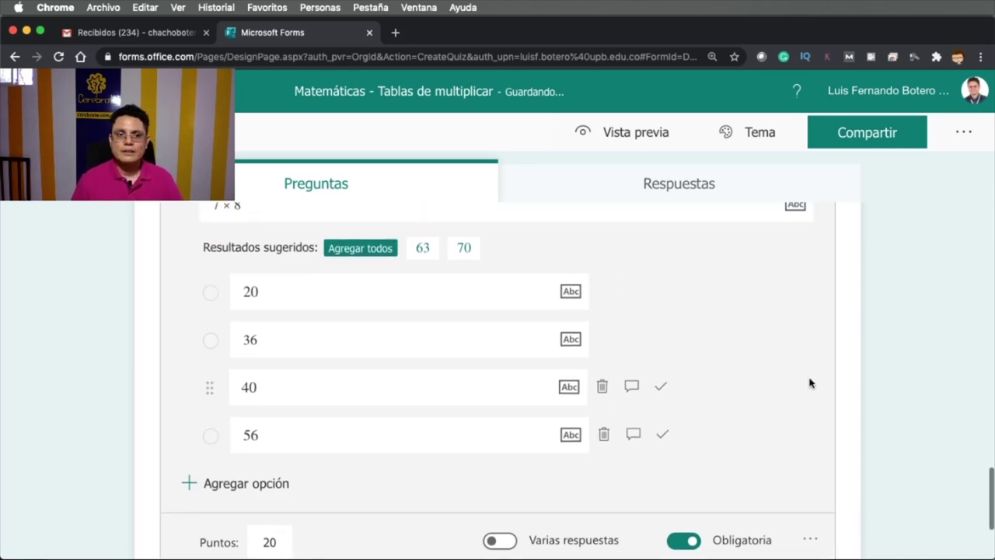
scroll(811, 379, "down", 2)
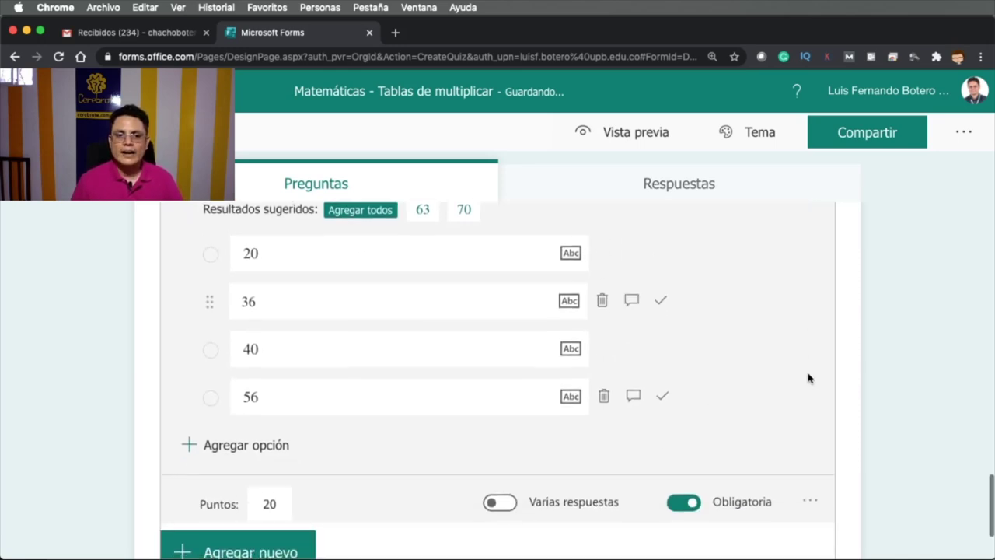
left_click(662, 400)
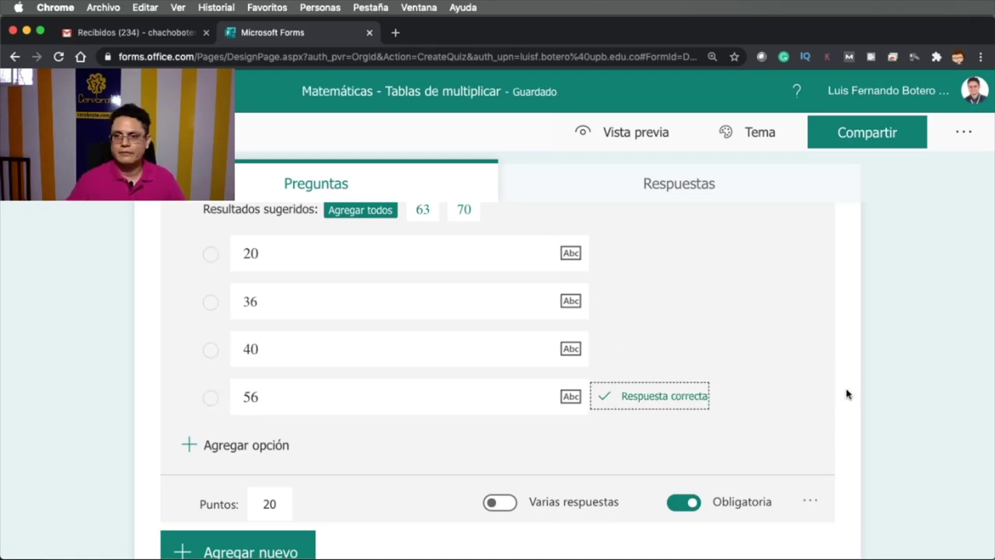
Review the whole quiz, checking its total score and each question's points, required setting, answer options and correct answer
scroll(847, 394, "up", 10)
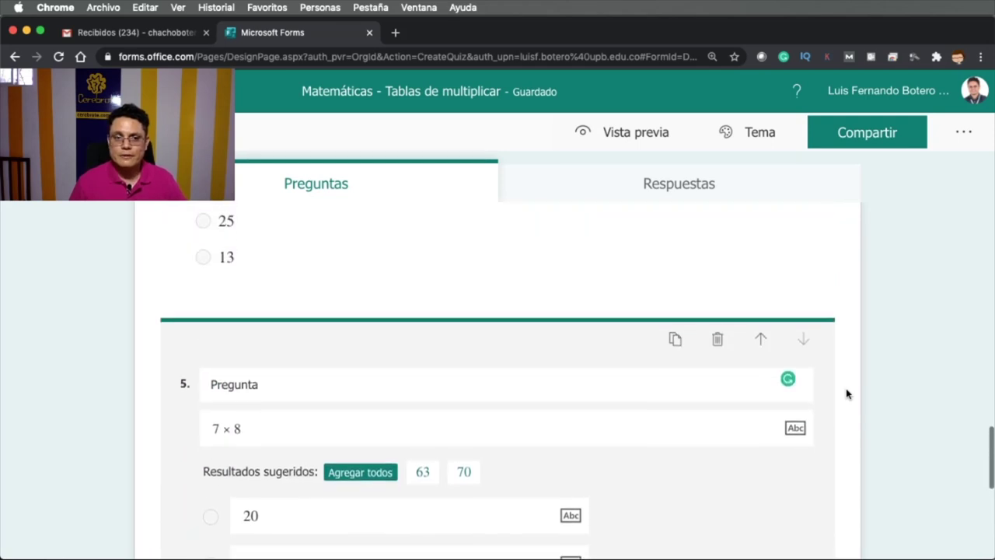
scroll(847, 394, "up", 10)
scroll(847, 394, "down", 3)
scroll(847, 394, "up", 3)
scroll(847, 394, "up", 2)
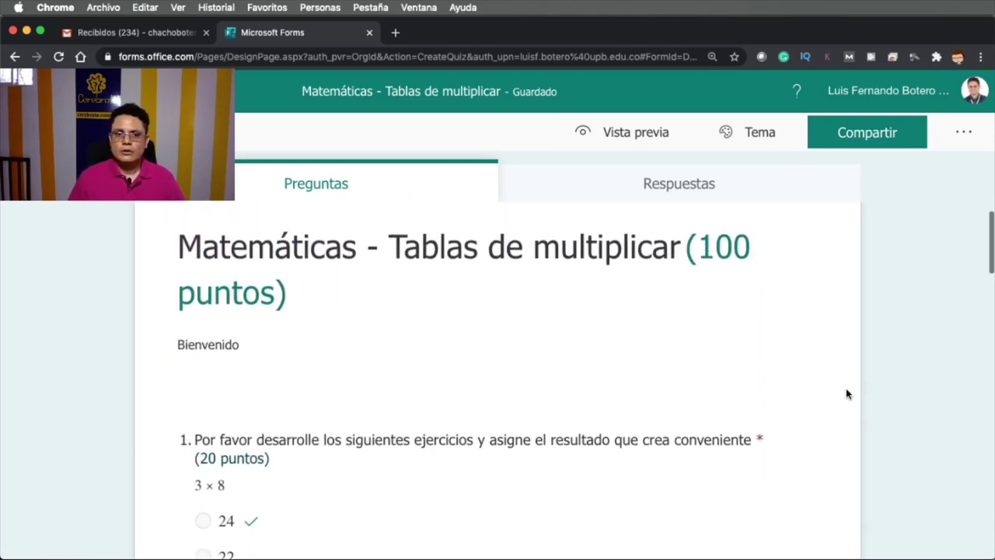
scroll(847, 394, "down", 10)
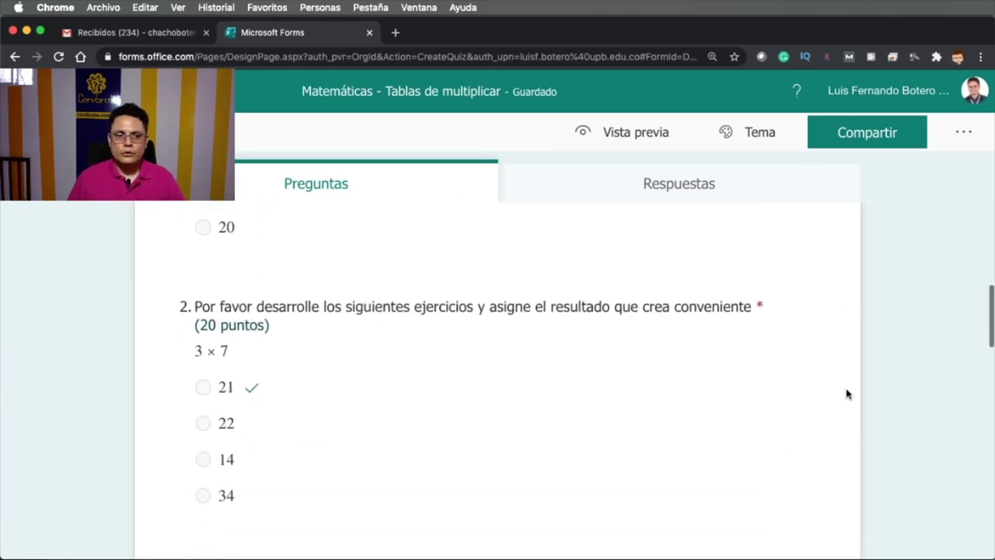
scroll(847, 394, "down", 8)
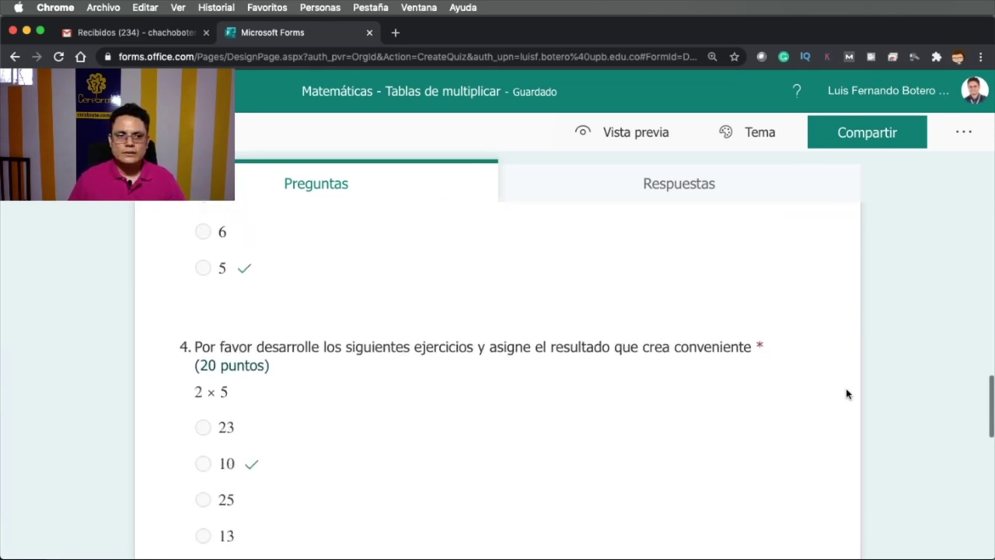
scroll(848, 394, "down", 5)
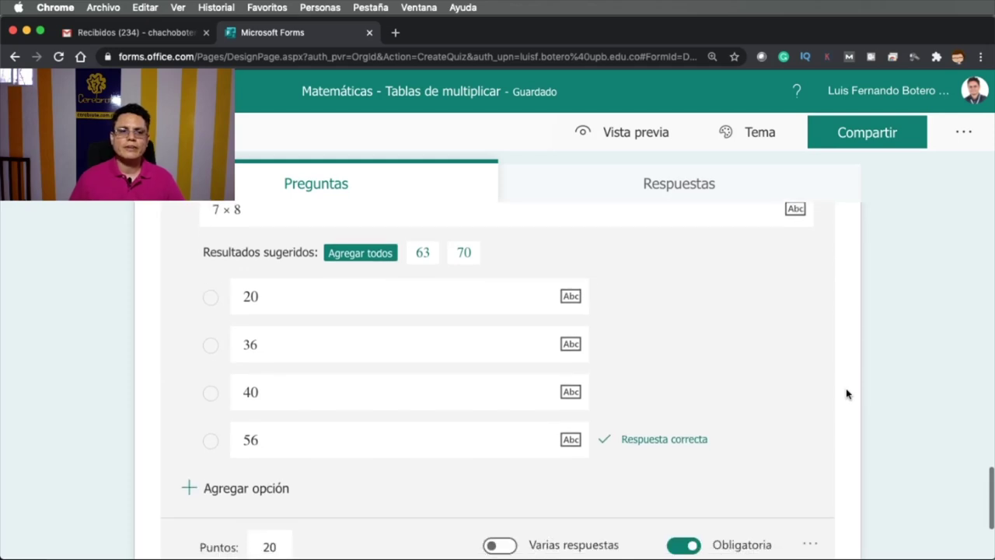
scroll(233, 481, "down", 2)
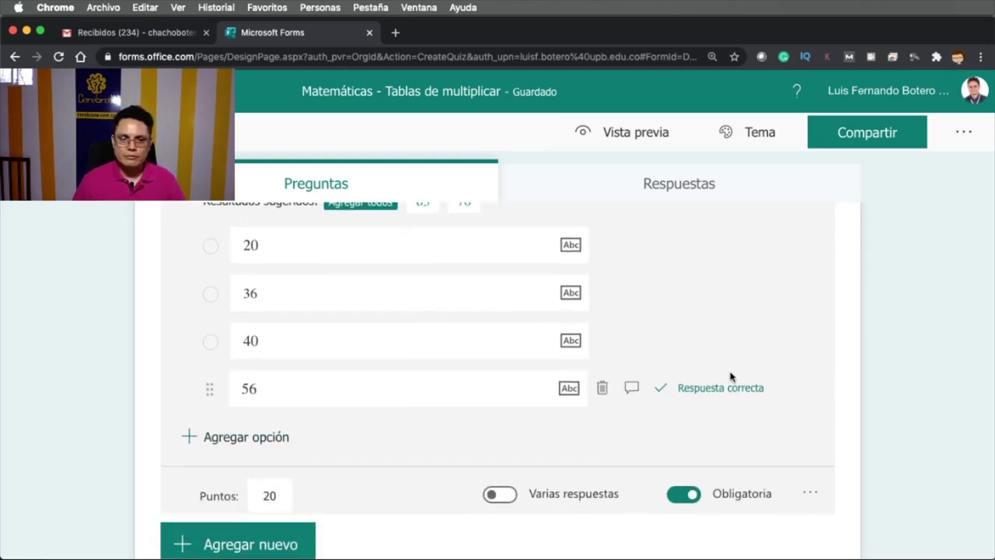
scroll(731, 378, "up", 15)
scroll(731, 378, "up", 8)
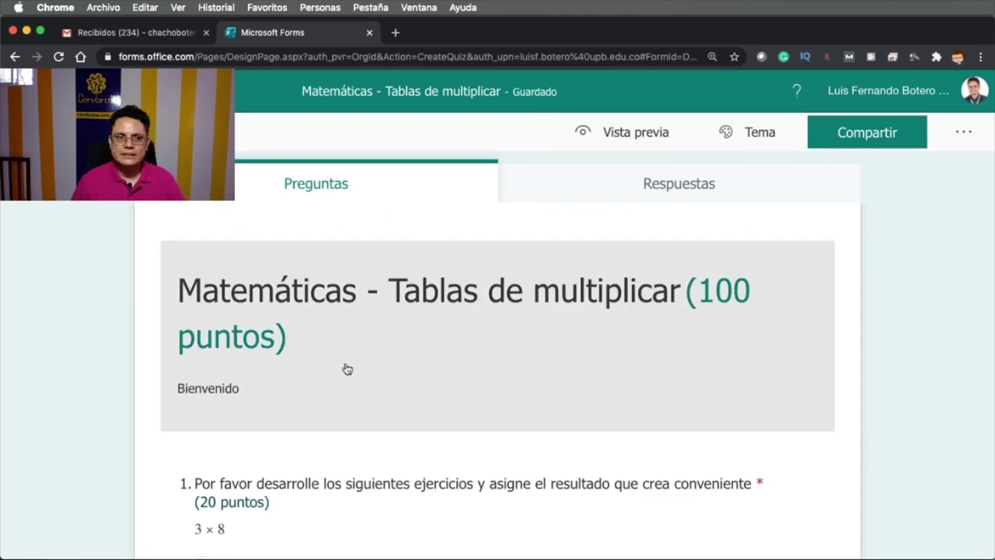
scroll(882, 369, "down", 20)
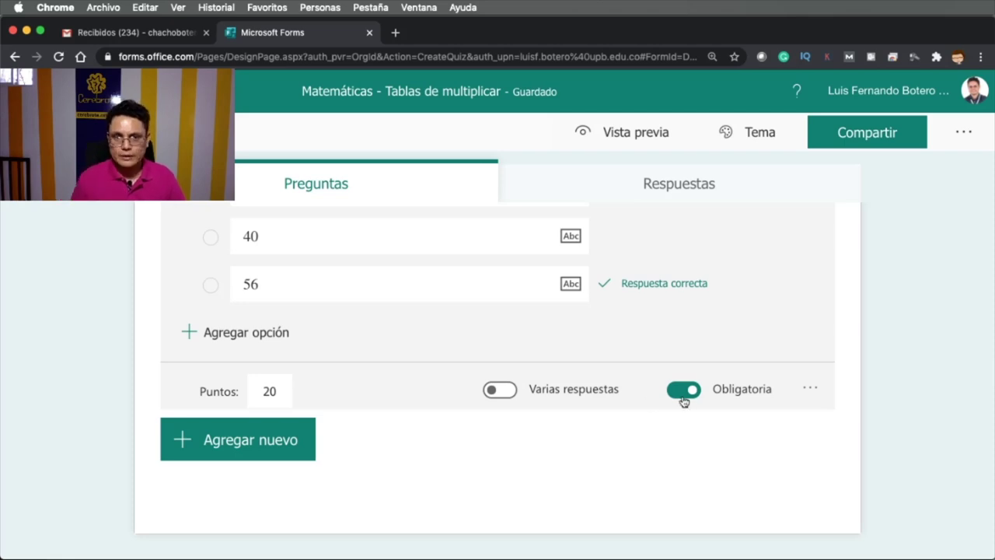
left_click(841, 404)
scroll(841, 404, "up", 10)
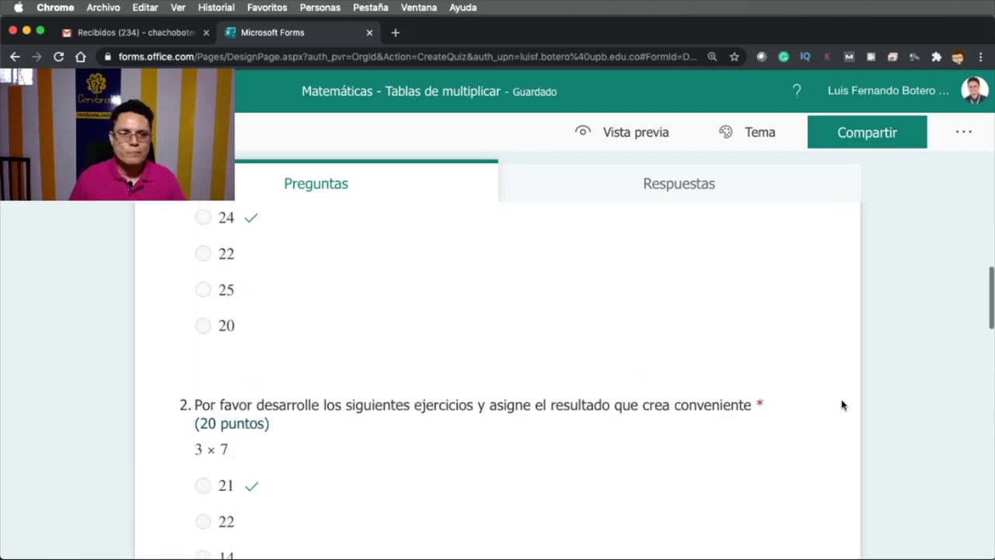
scroll(842, 404, "down", 10)
scroll(841, 404, "down", 2)
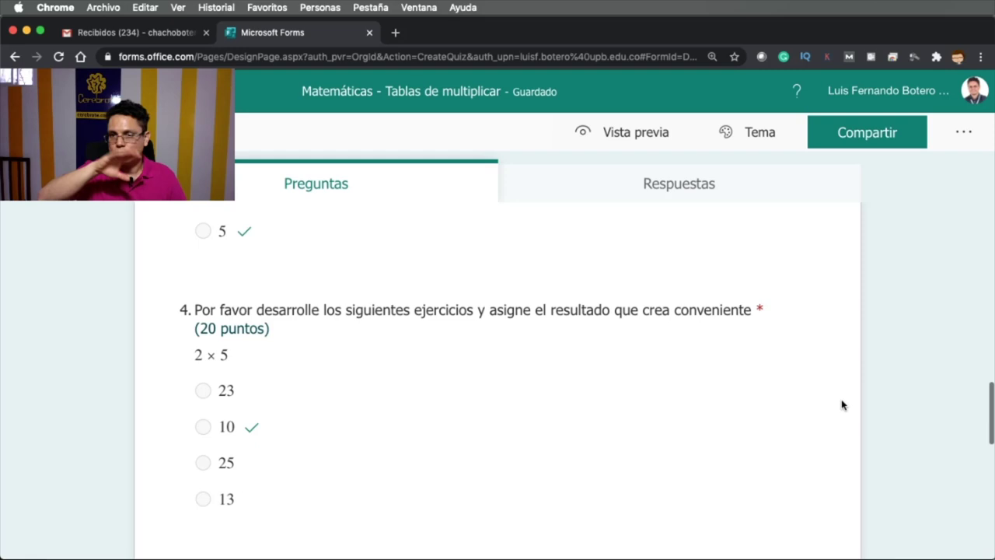
scroll(842, 404, "down", 10)
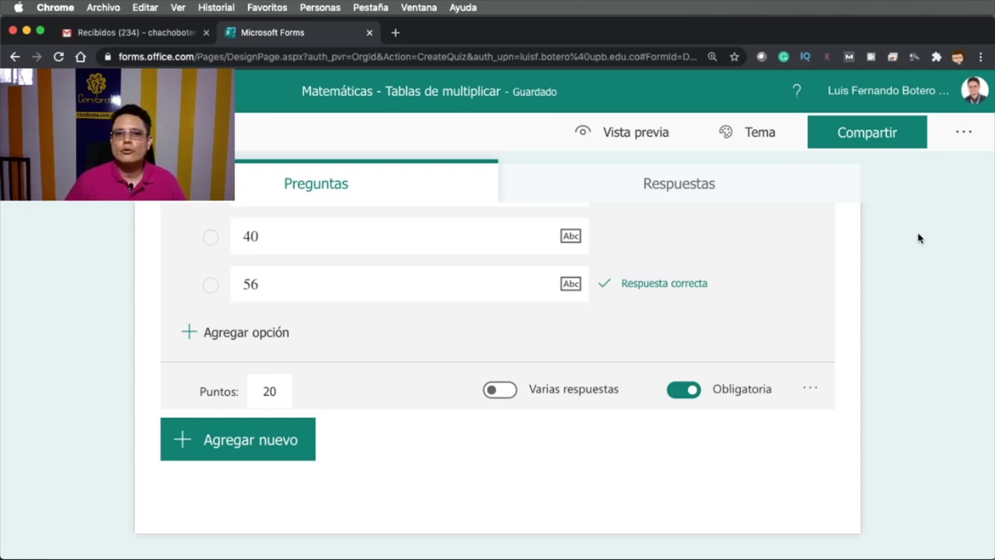
Open the quiz settings (Configuración) and turn off showing results automatically (Mostrar resultados automáticamente)
left_click(965, 139)
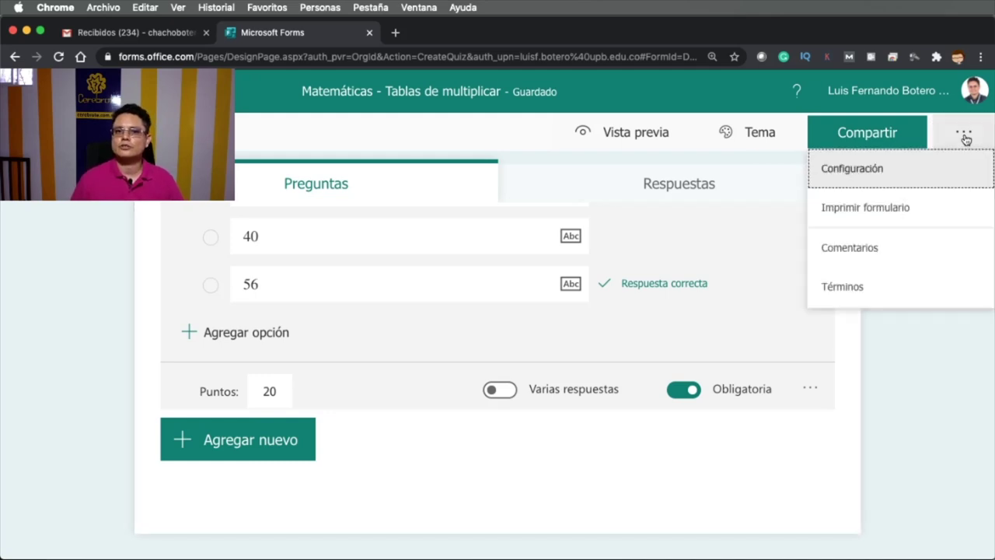
left_click(842, 171)
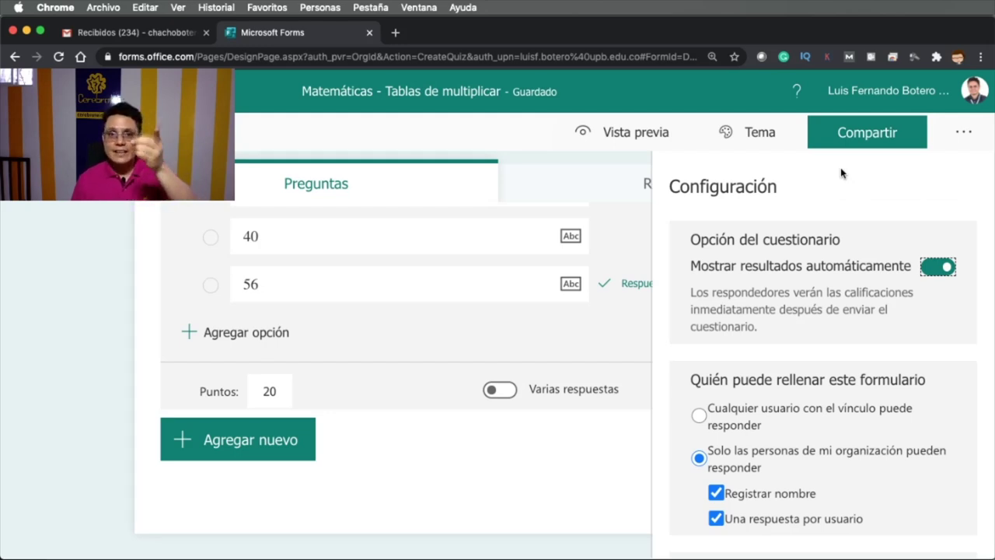
left_click(938, 267)
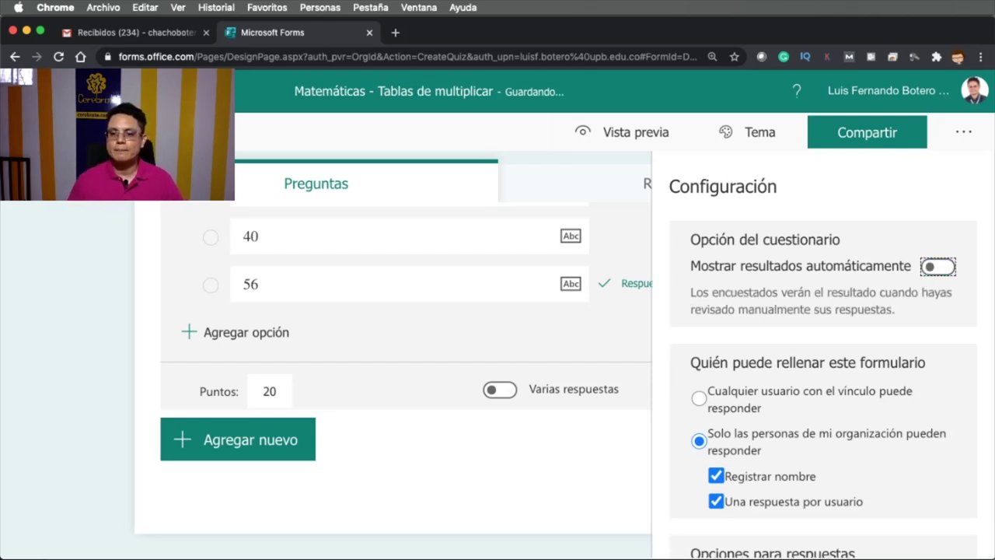
Try turning on Mostrar resultados automáticamente in the quiz settings and switch it back off
key("super+Tab")
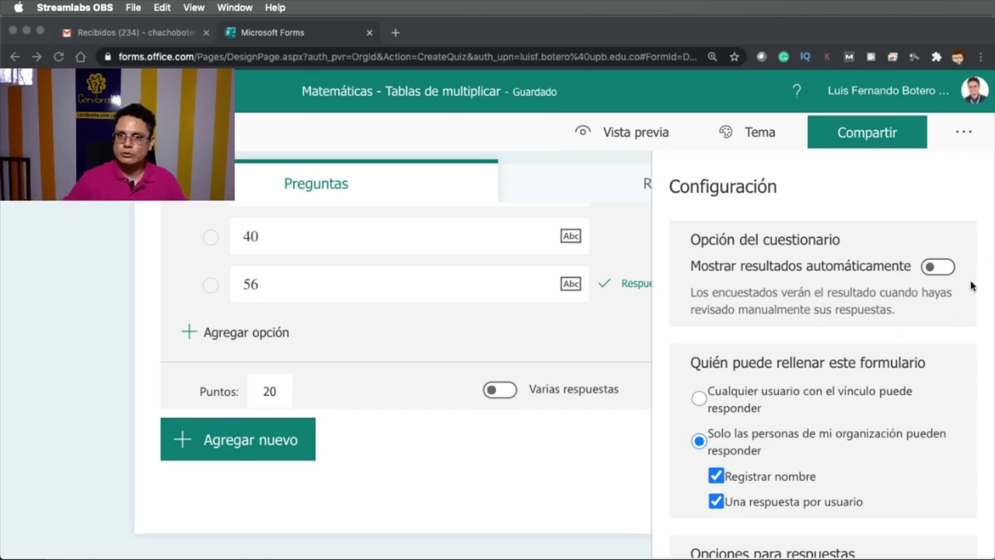
left_click(945, 268)
left_click(945, 267)
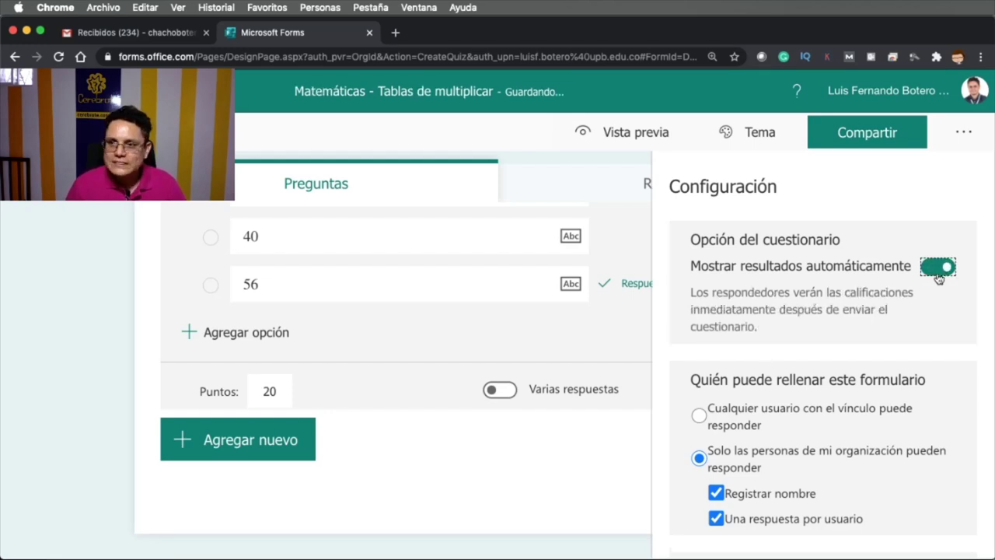
left_click(937, 272)
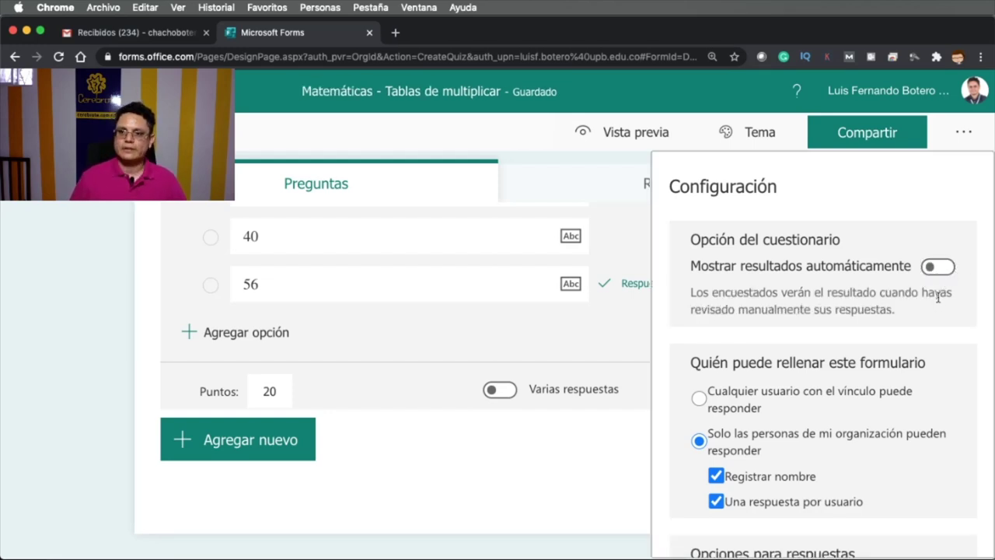
Try removing the one-response-per-user limit (Una respuesta por usuario) and restore it
scroll(938, 297, "down", 3)
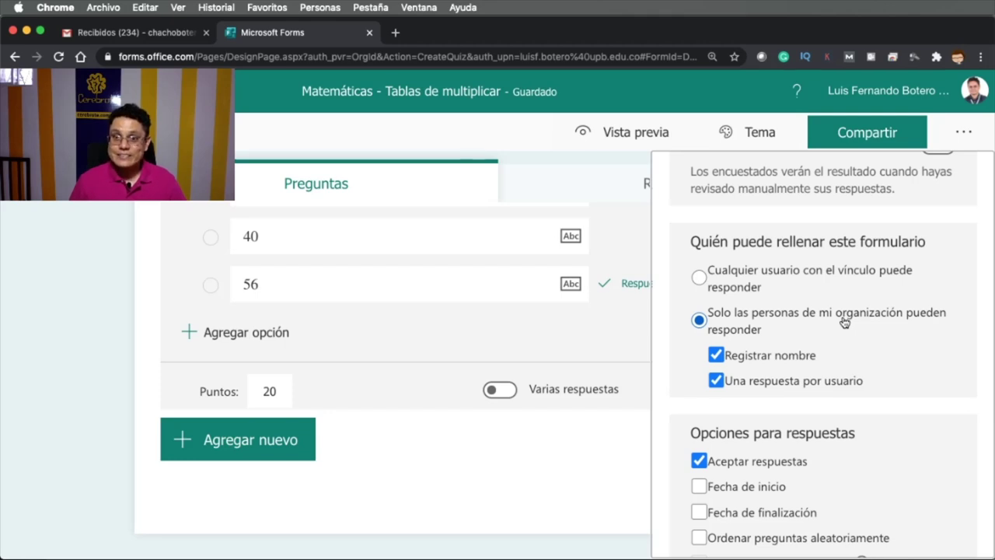
scroll(844, 324, "down", 2)
scroll(788, 355, "up", 1)
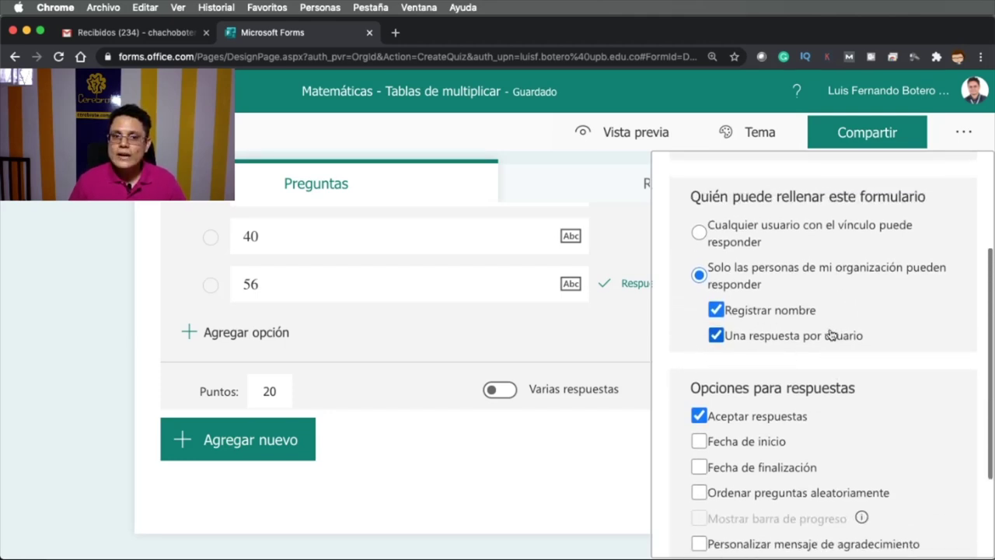
left_click(716, 336)
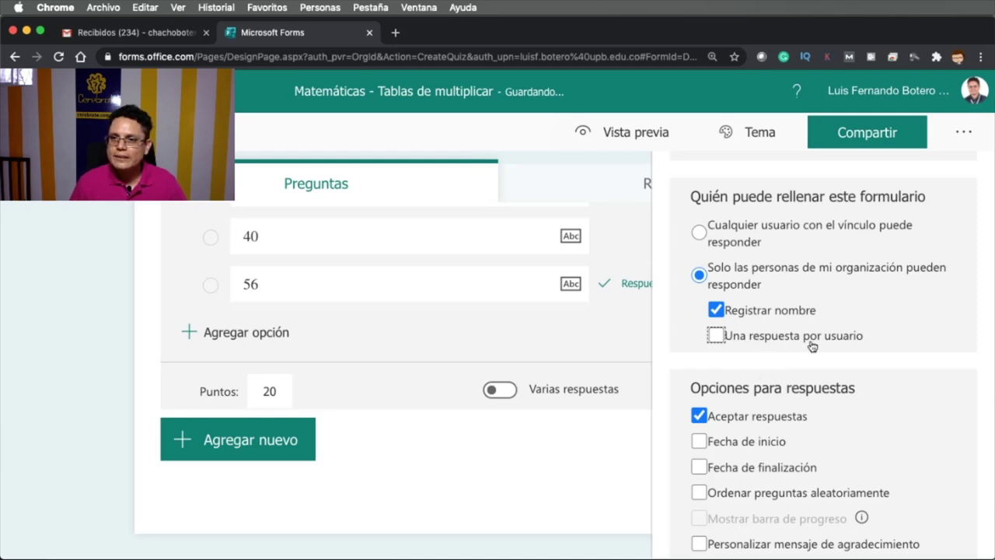
left_click(715, 336)
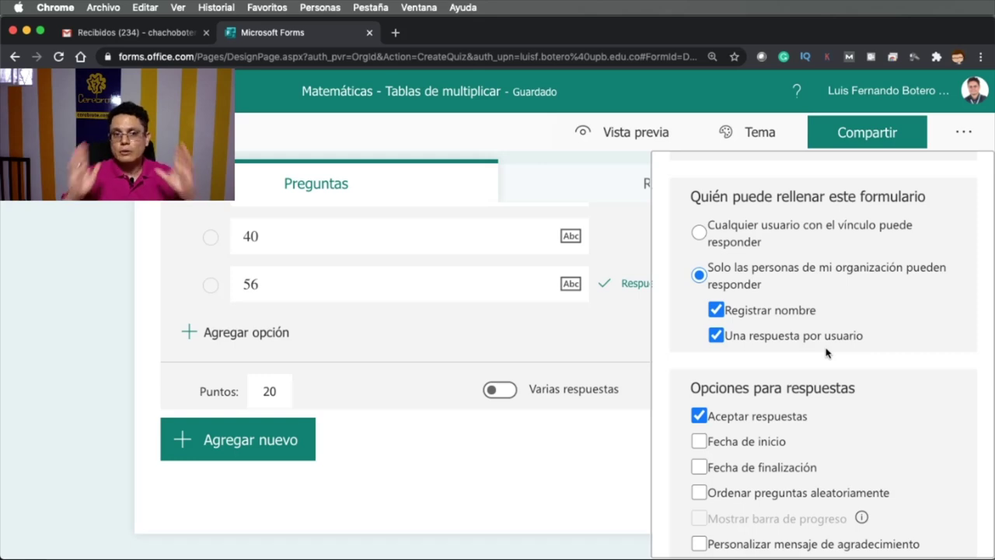
Enable random question order (Ordenar preguntas aleatoriamente) for all questions in the response options
scroll(825, 353, "down", 3)
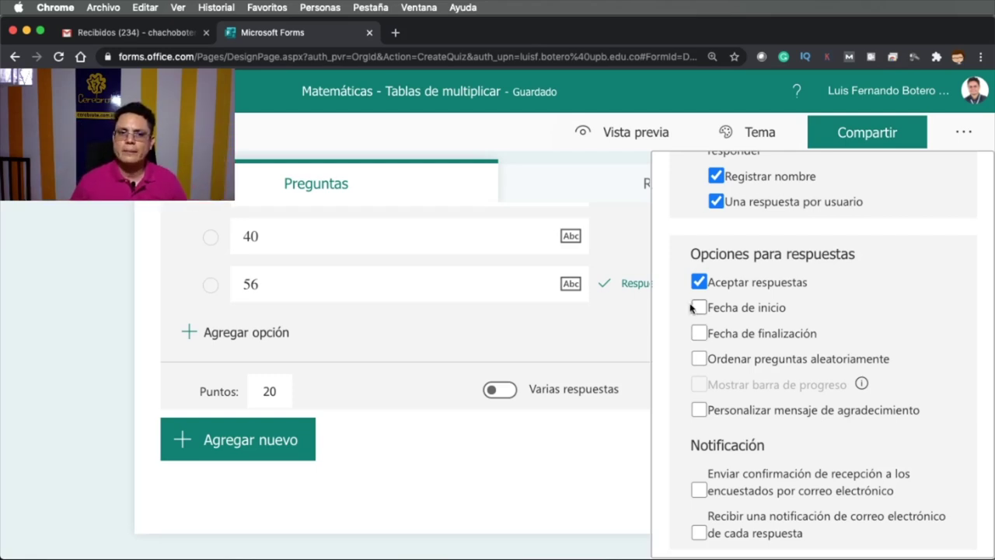
left_click(698, 359)
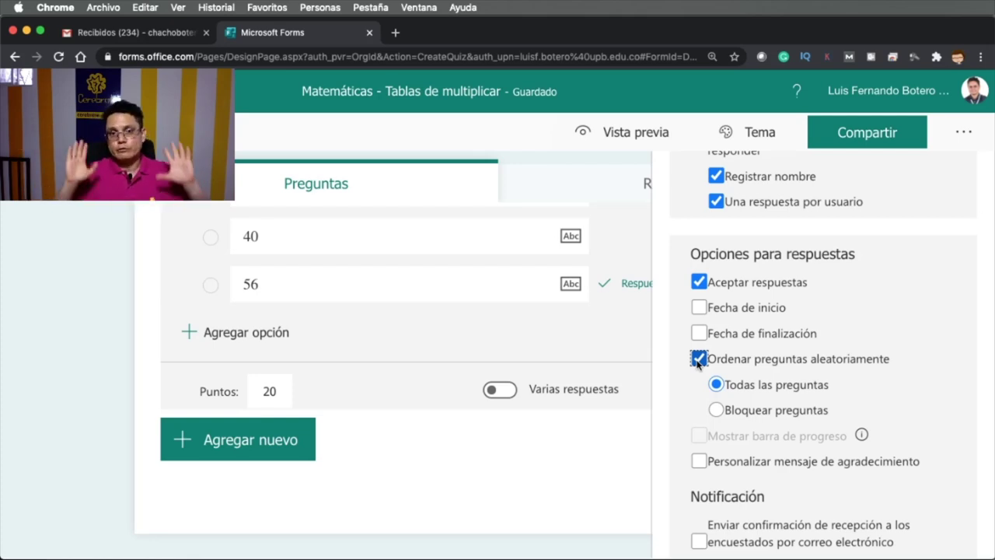
scroll(687, 373, "down", 2)
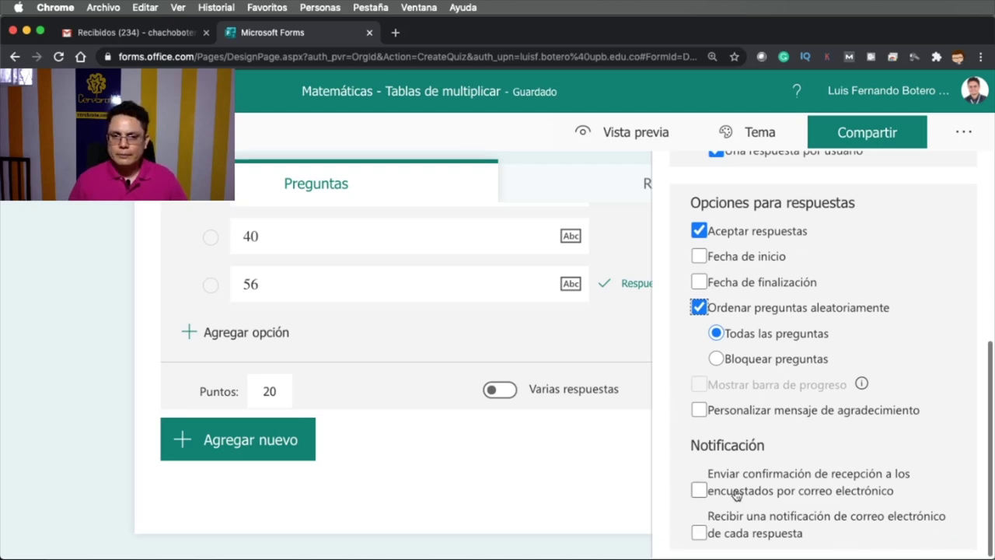
mouse_move(736, 495)
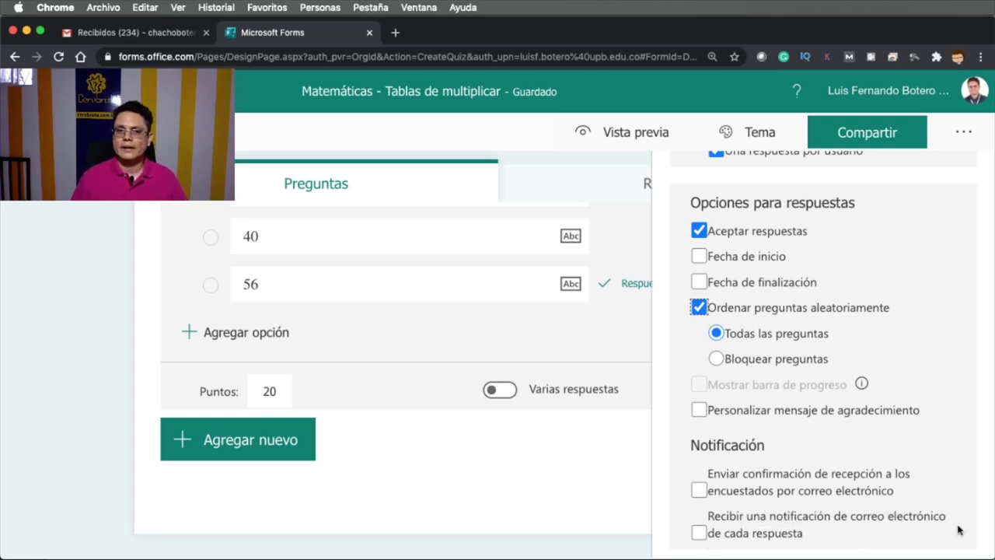
Review all the quiz settings once more and look at the options for sending and sharing the form
scroll(957, 529, "up", 5)
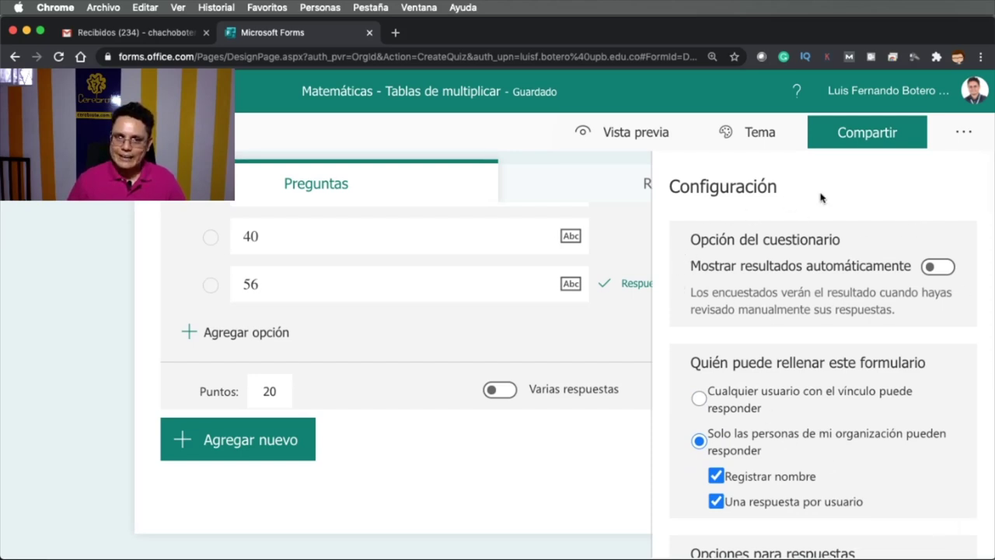
scroll(884, 303, "down", 3)
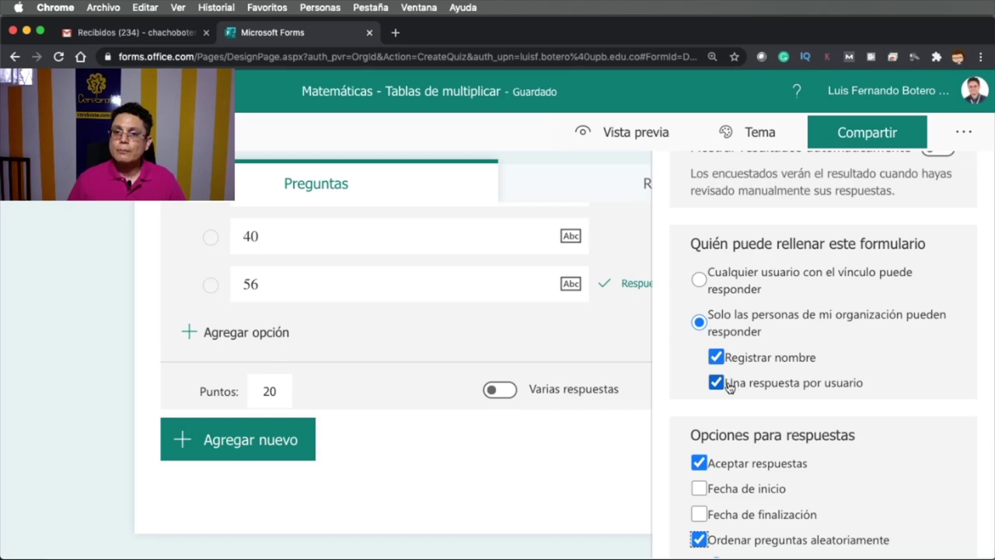
scroll(731, 388, "down", 5)
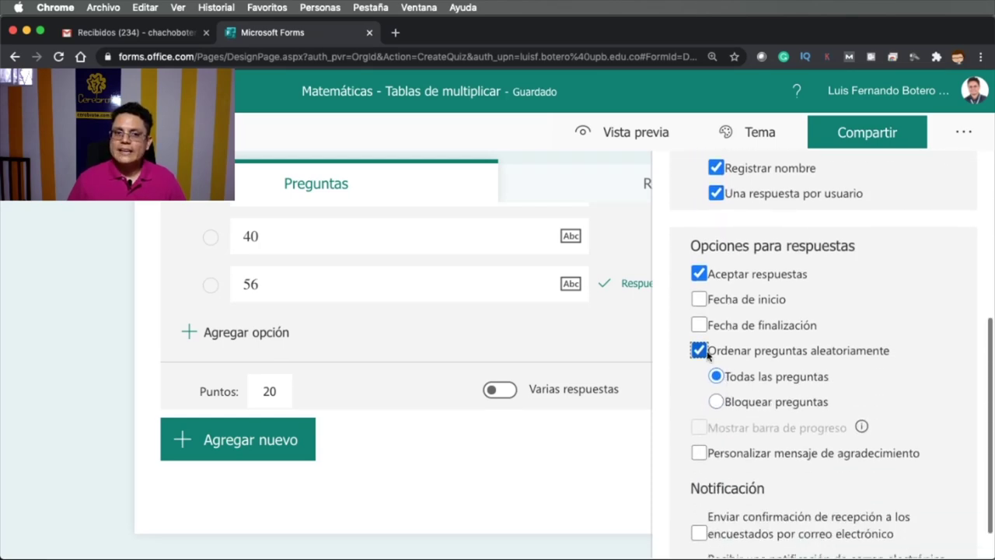
scroll(746, 354, "down", 1)
scroll(746, 354, "up", 5)
left_click(855, 140)
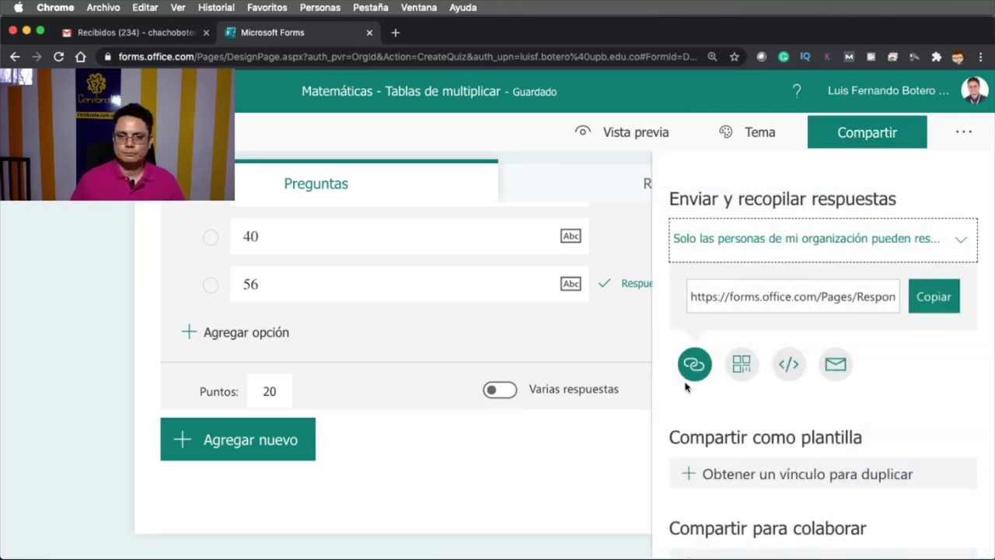
left_click(588, 446)
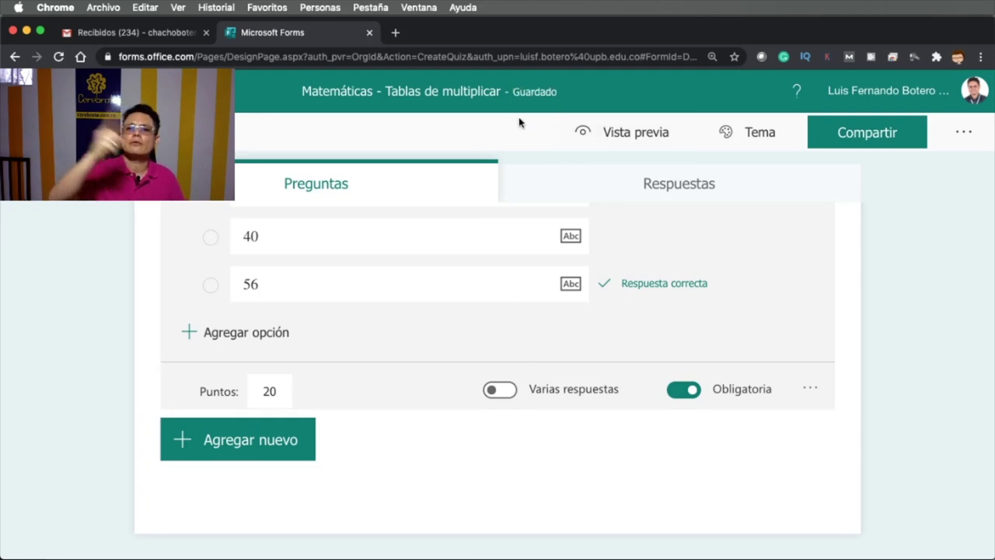
Switch to Microsoft Teams and create a quiz assignment in the Prueba team from the form Matemáticas - Tablas de multiplicar
key("super+Tab")
key("super+Tab")
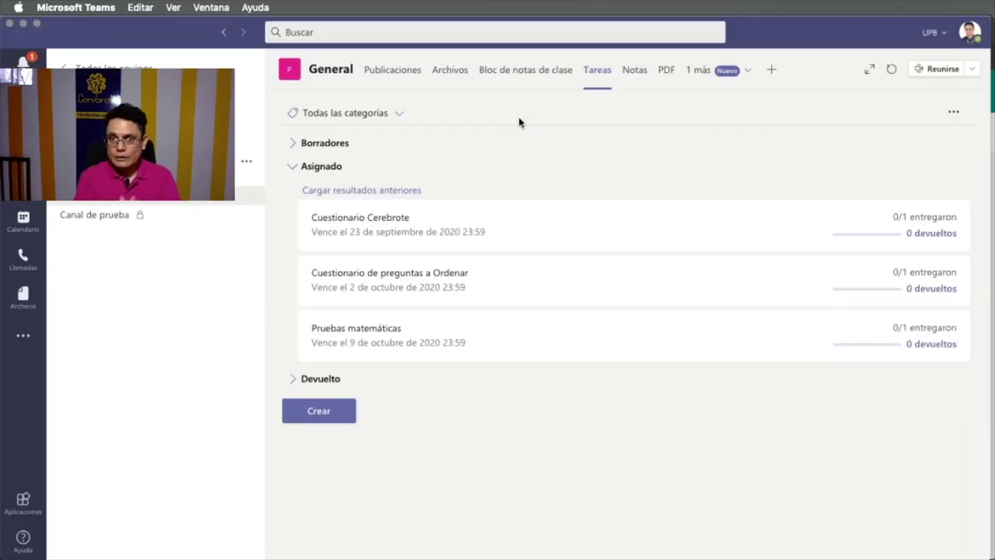
key("super+Tab")
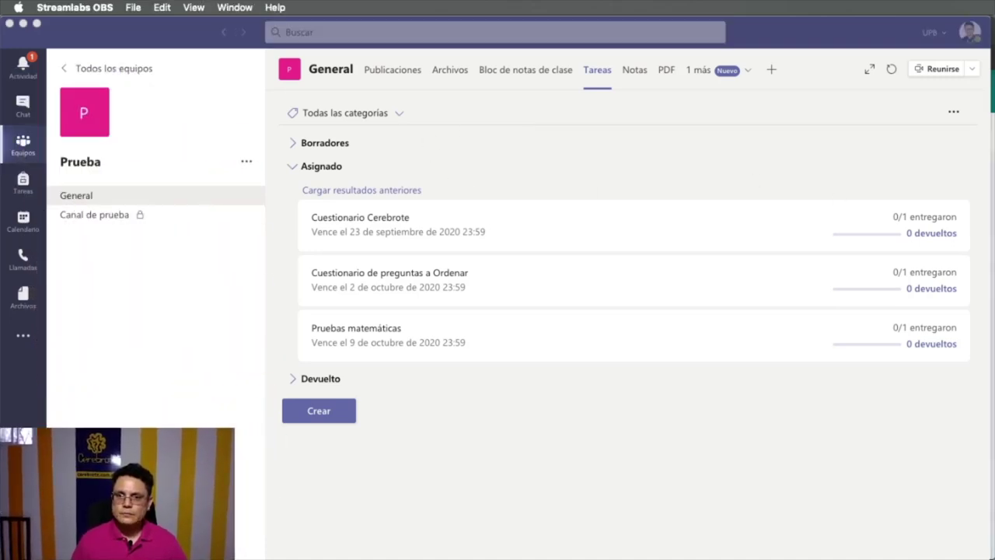
left_click(327, 415)
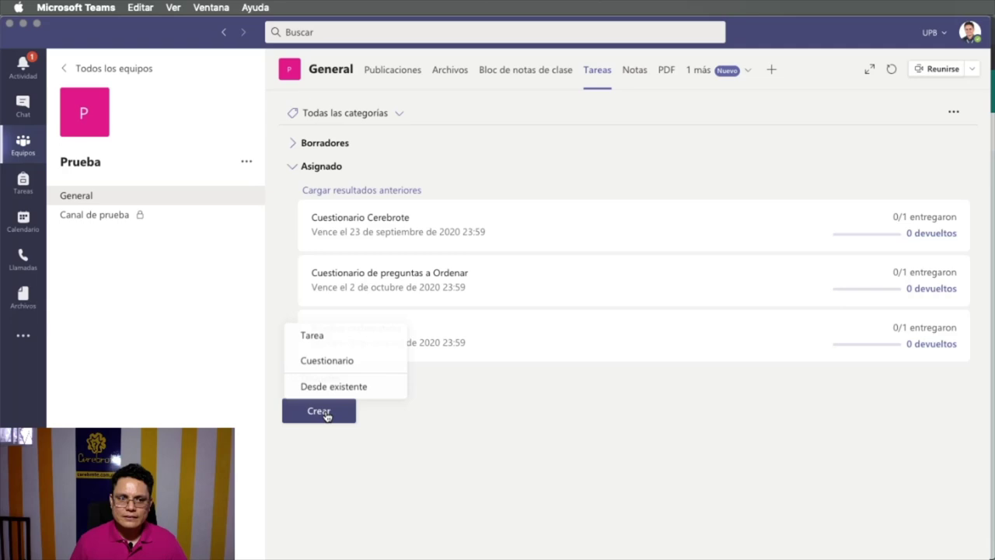
left_click(326, 360)
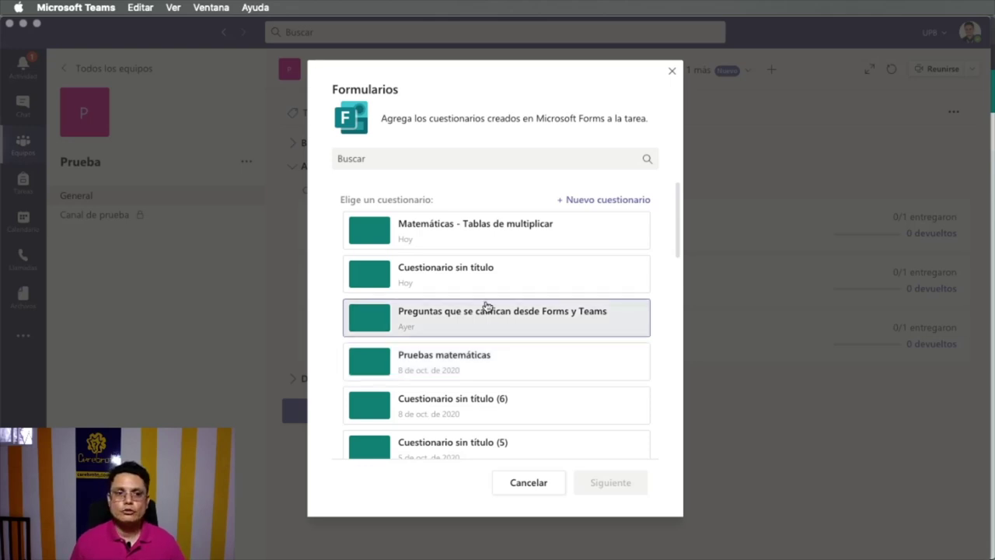
left_click(468, 234)
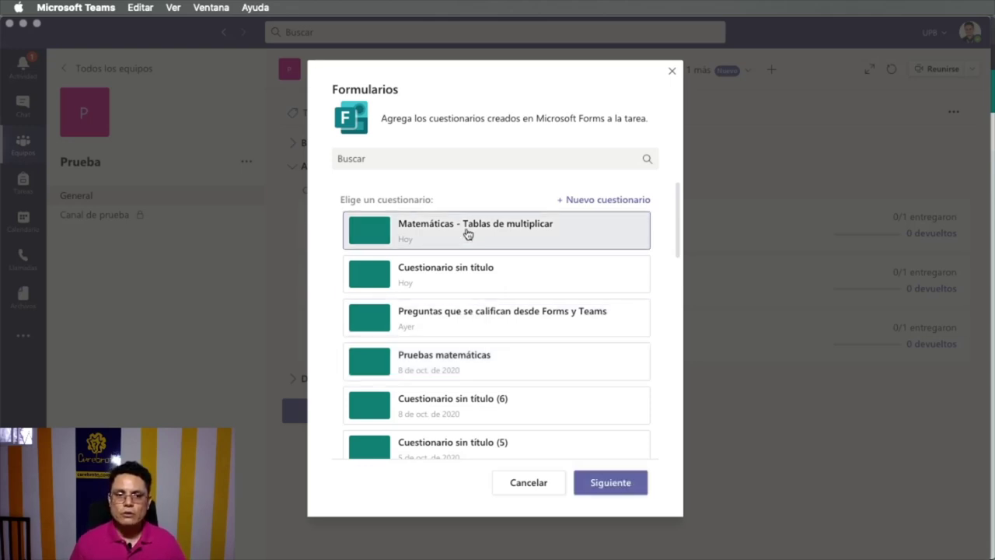
left_click(611, 484)
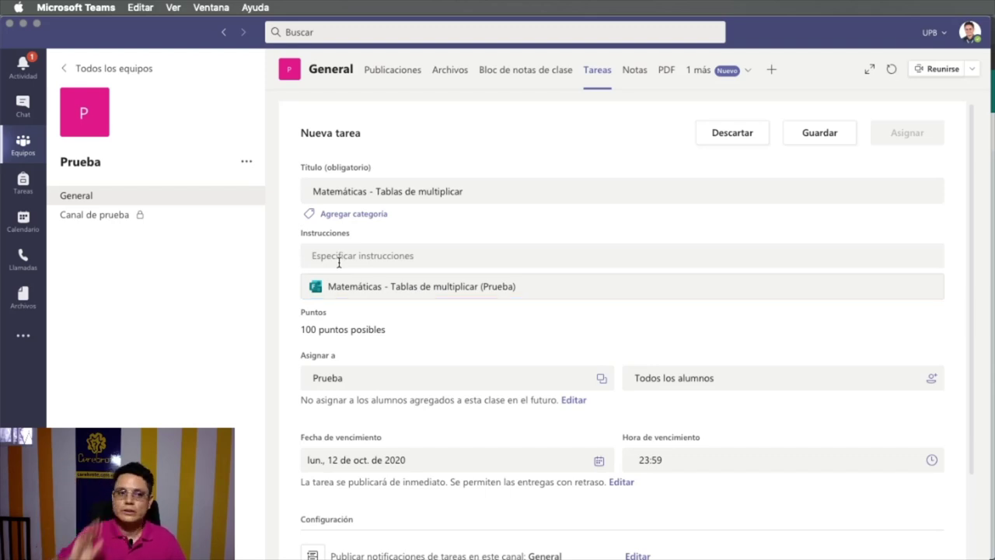
Check the new assignment's points, recipients, due date and notification channel, and assign it to the Prueba team
scroll(339, 262, "down", 2)
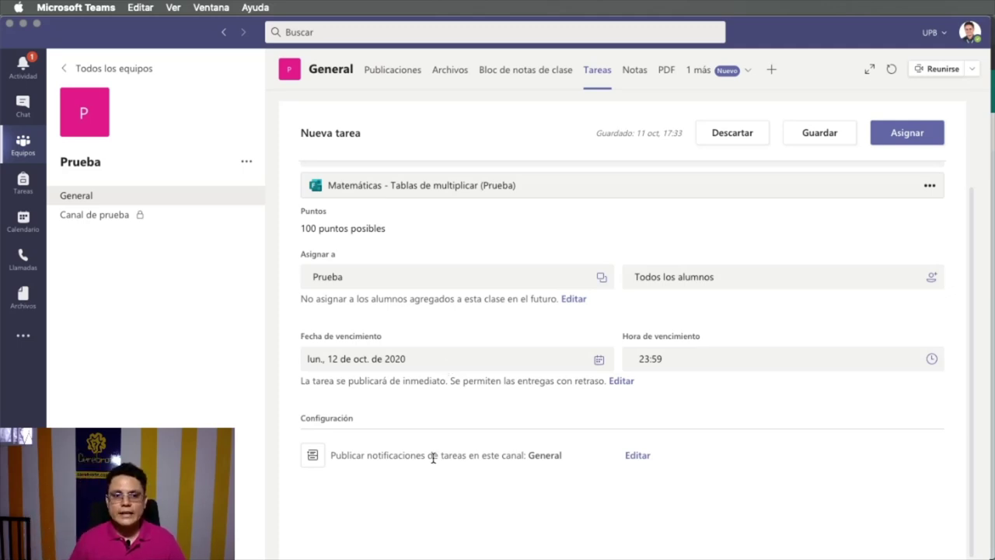
scroll(630, 482, "up", 2)
scroll(632, 482, "down", 2)
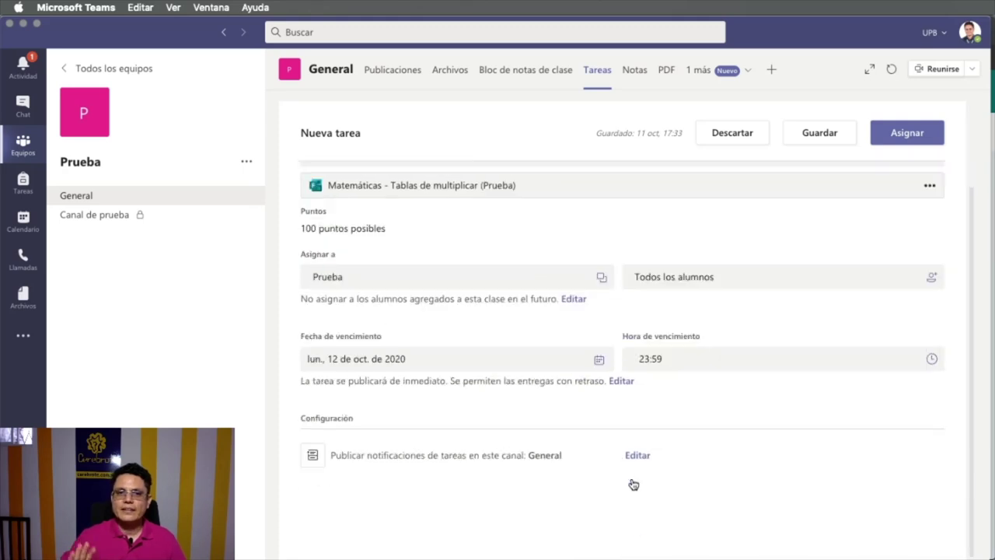
left_click(894, 133)
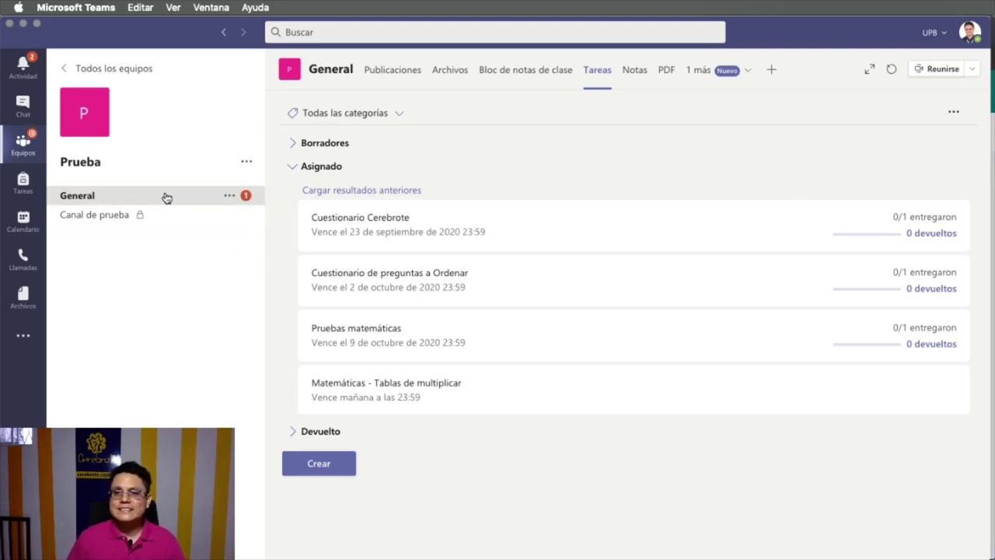
Open the Matemáticas - Tablas de multiplicar assignment from its General channel post and from the assignment list to check its submissions page
left_click(161, 197)
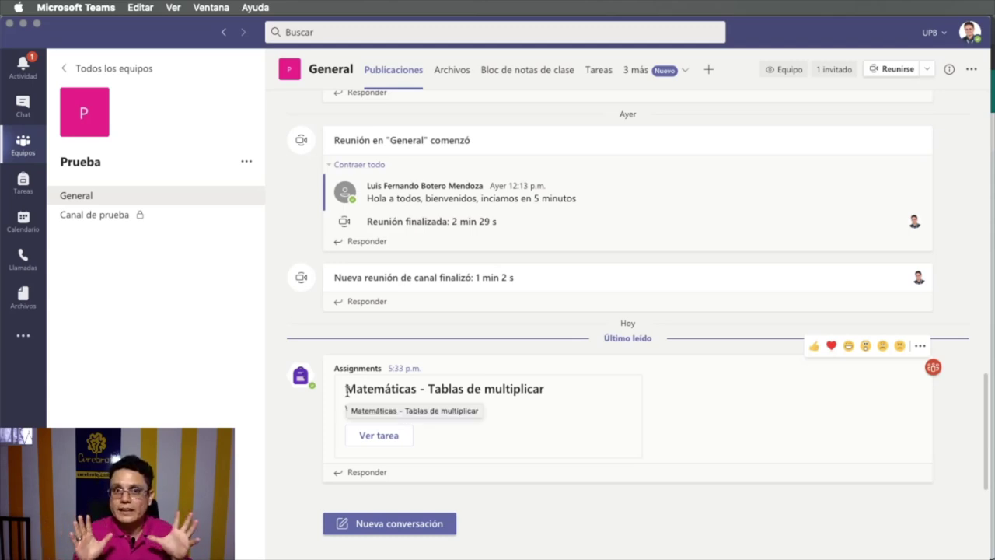
left_click(375, 436)
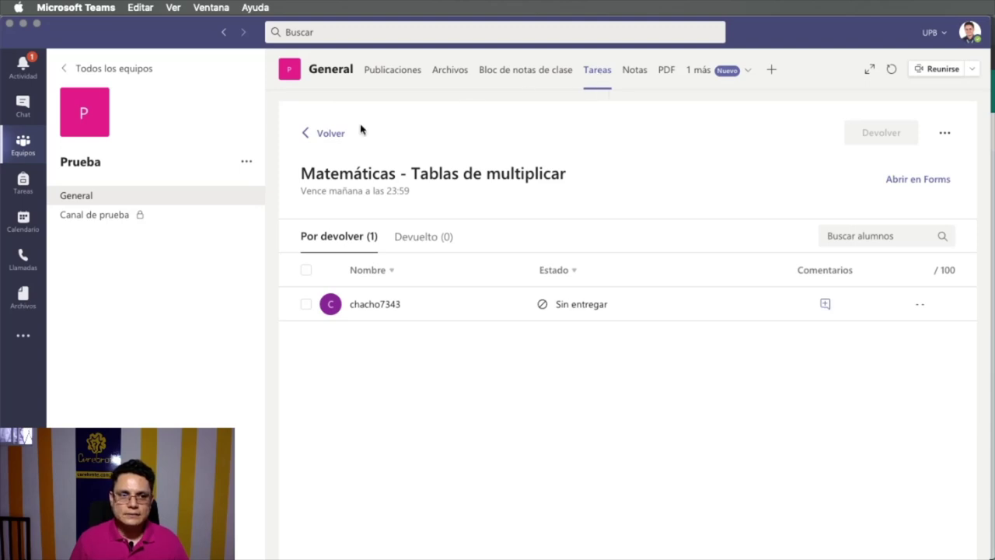
left_click(318, 140)
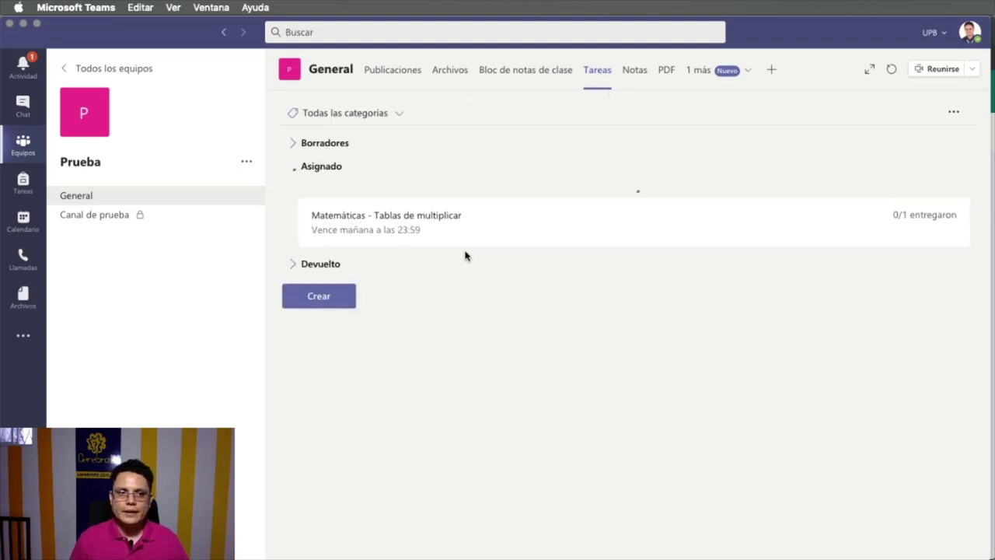
left_click(490, 402)
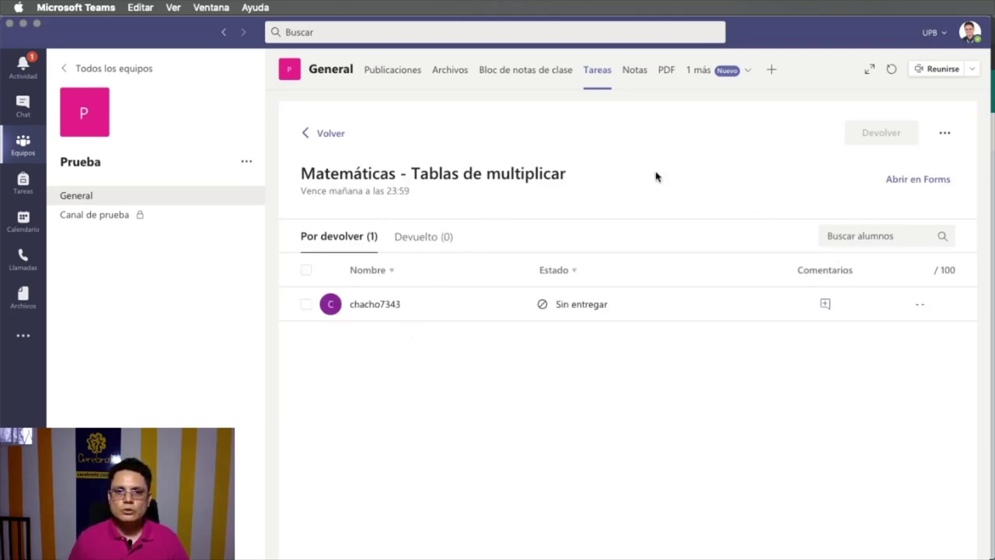
left_click(319, 137)
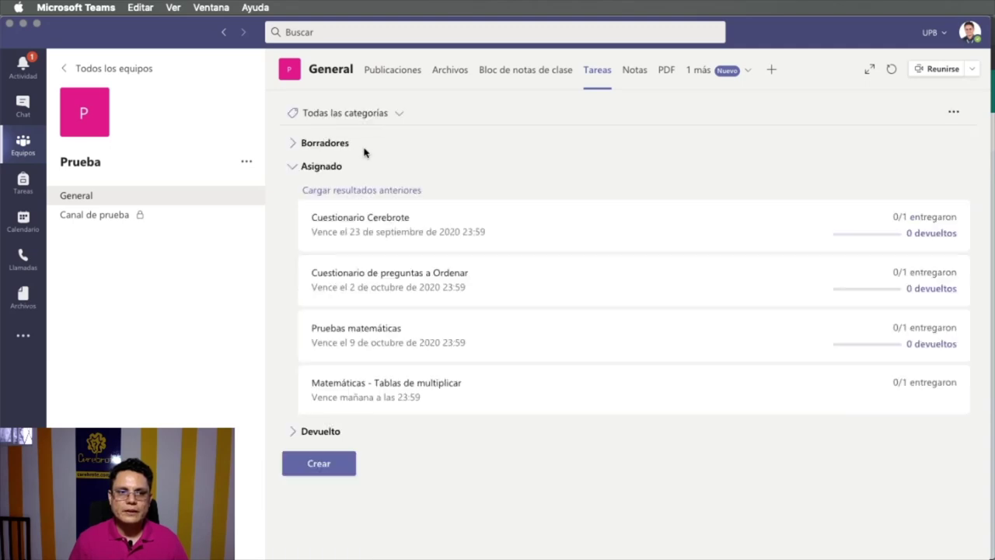
left_click(377, 400)
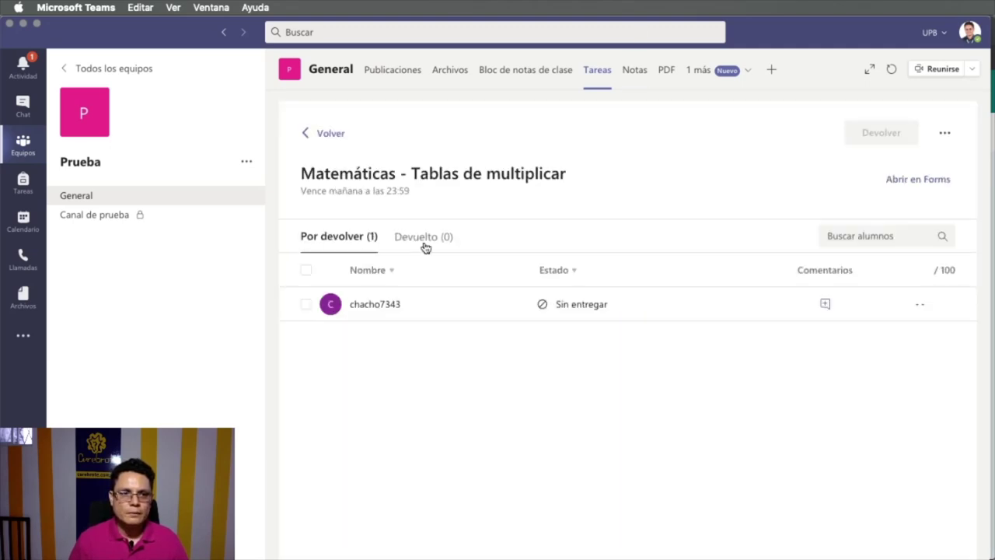
Show the assignment in student view (Vista de alumno) and preview the quiz Matemáticas - Tablas de multiplicar (Prueba) and its questions
left_click(944, 134)
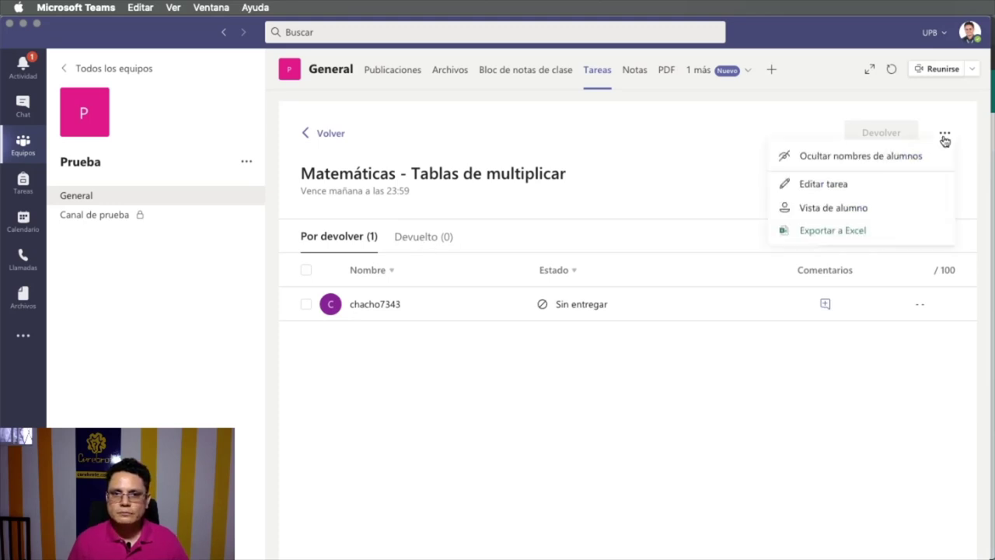
left_click(866, 210)
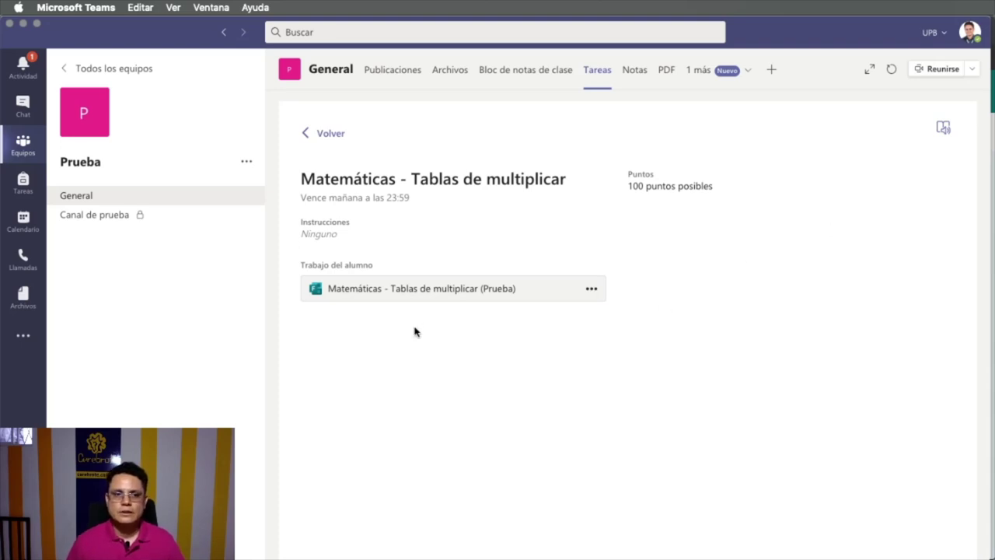
left_click(408, 295)
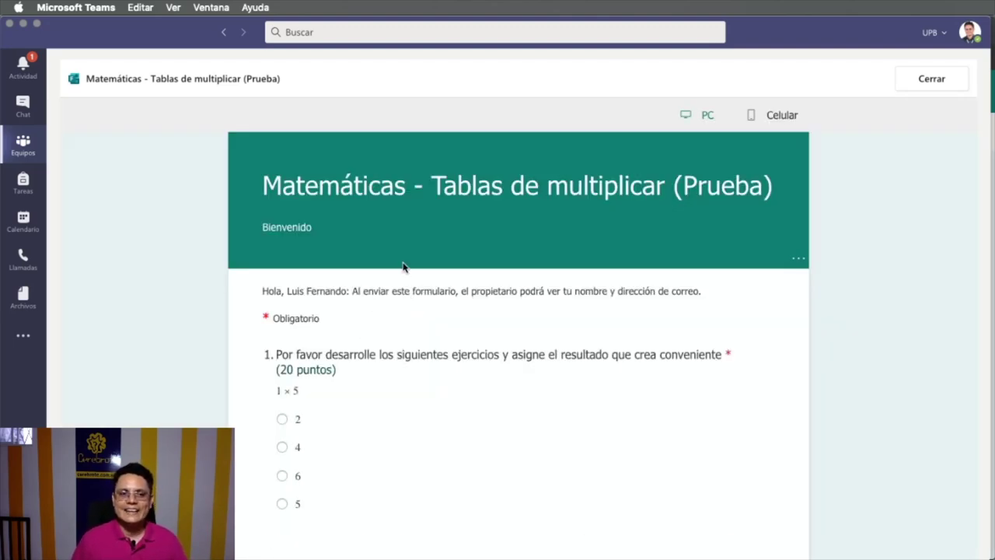
scroll(624, 437, "down", 3)
scroll(624, 436, "up", 1)
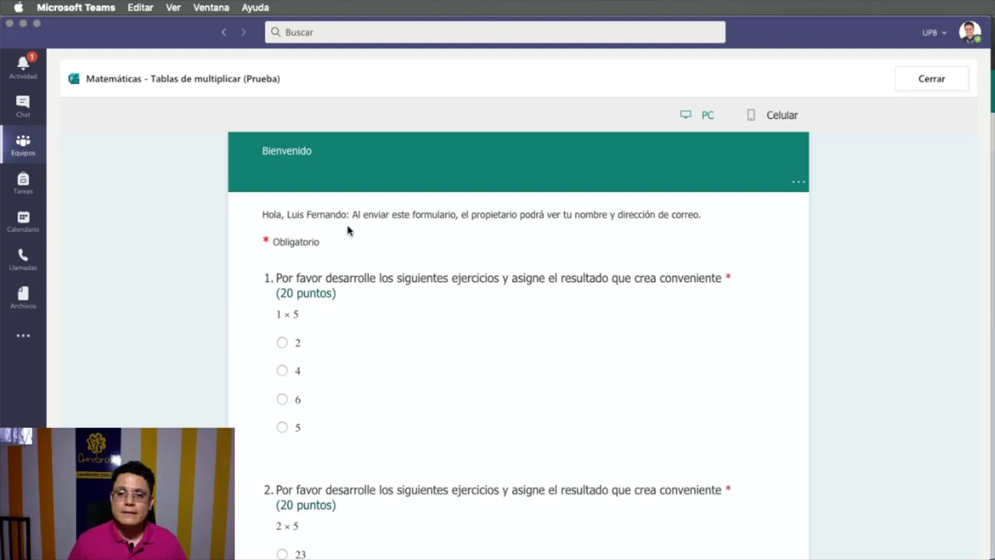
Review the quiz questions and answer options in the computer preview and in the phone (Celular) preview
scroll(347, 230, "down", 10)
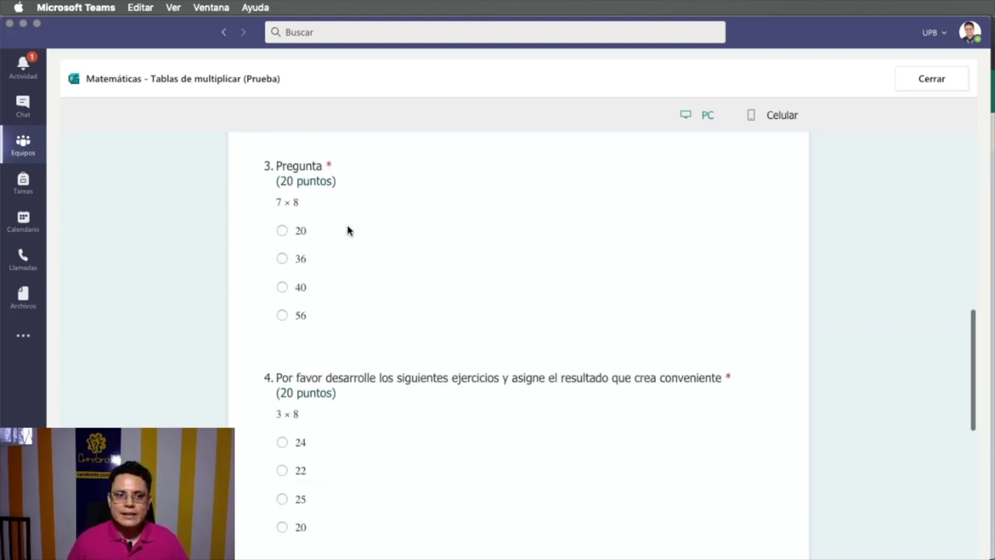
scroll(347, 230, "down", 4)
scroll(347, 230, "up", 15)
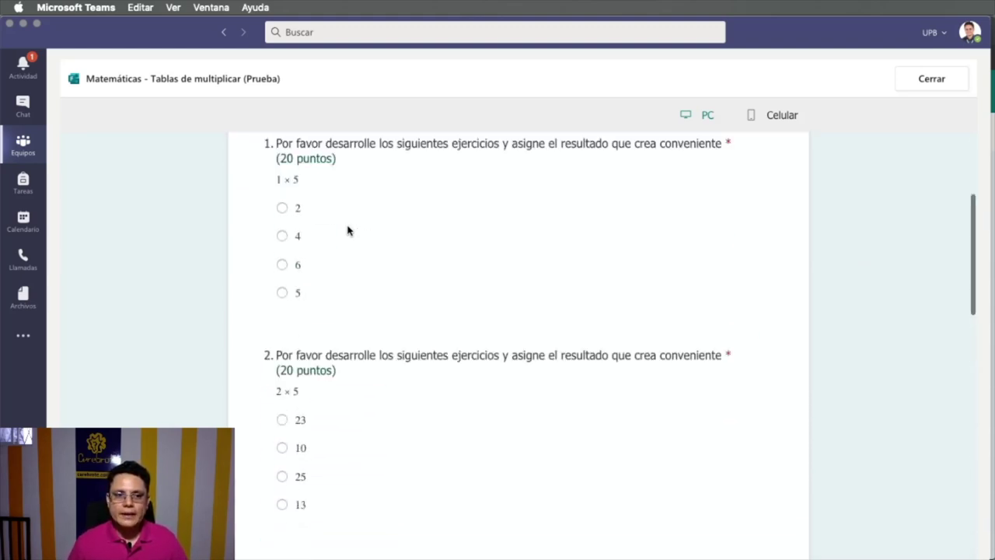
left_click(752, 125)
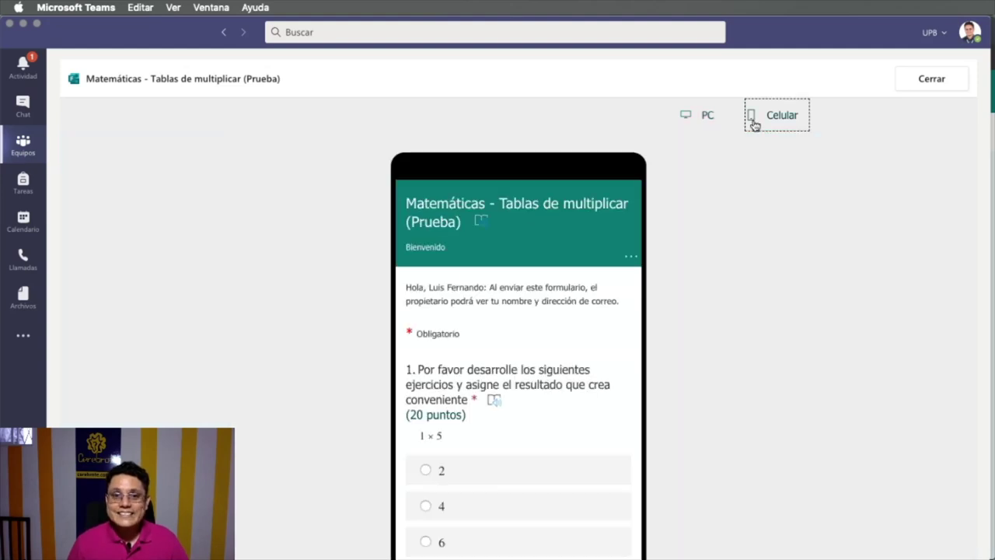
scroll(596, 434, "down", 5)
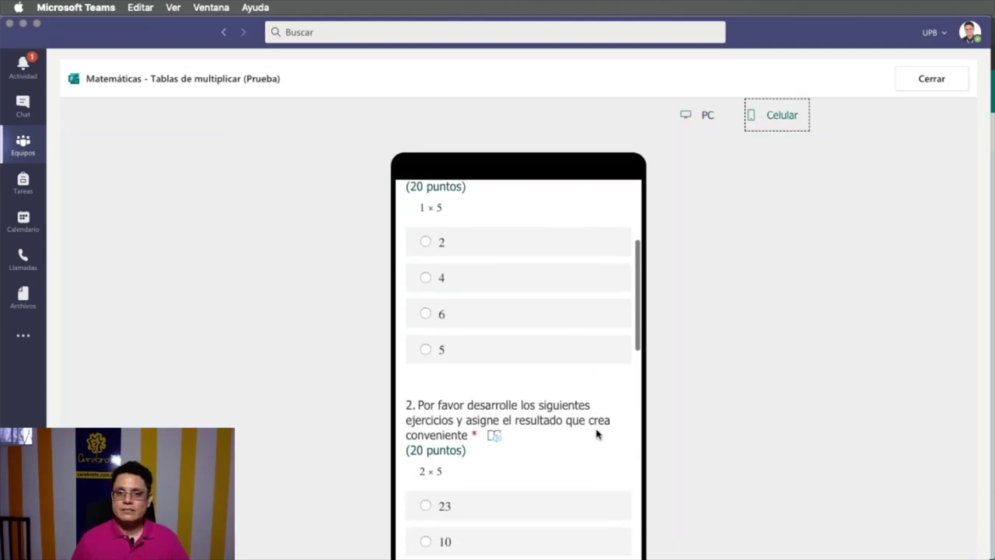
scroll(596, 434, "down", 10)
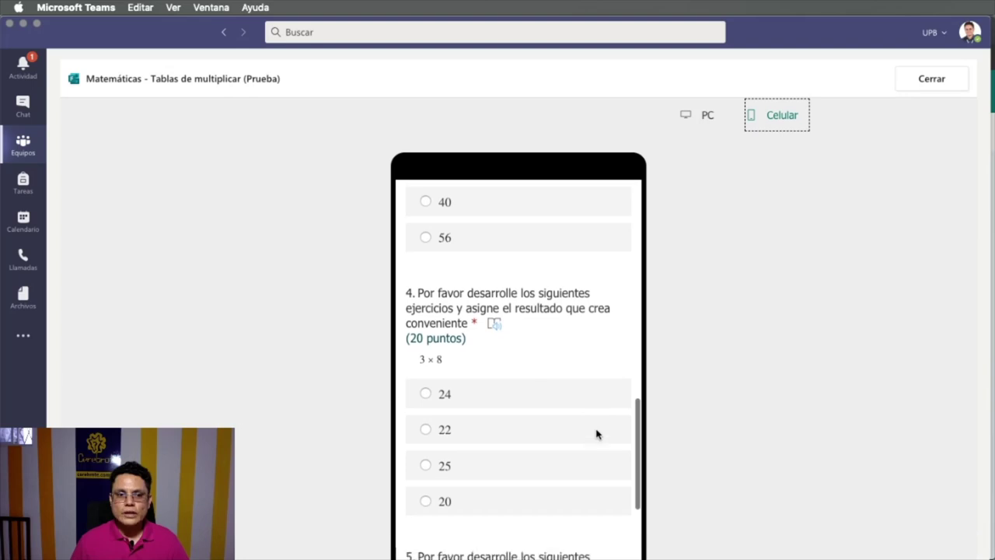
scroll(596, 434, "down", 3)
scroll(596, 434, "up", 15)
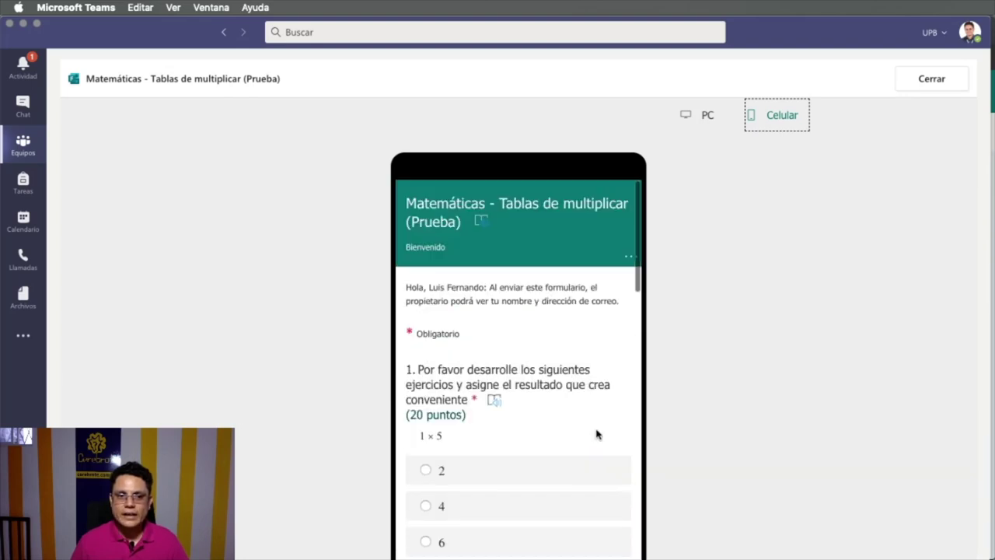
In the PC preview, answer question 1 (1 × 5) with 2, question 2 (2 × 5) with 10 and question 3 (7 × 8) with 20
left_click(701, 117)
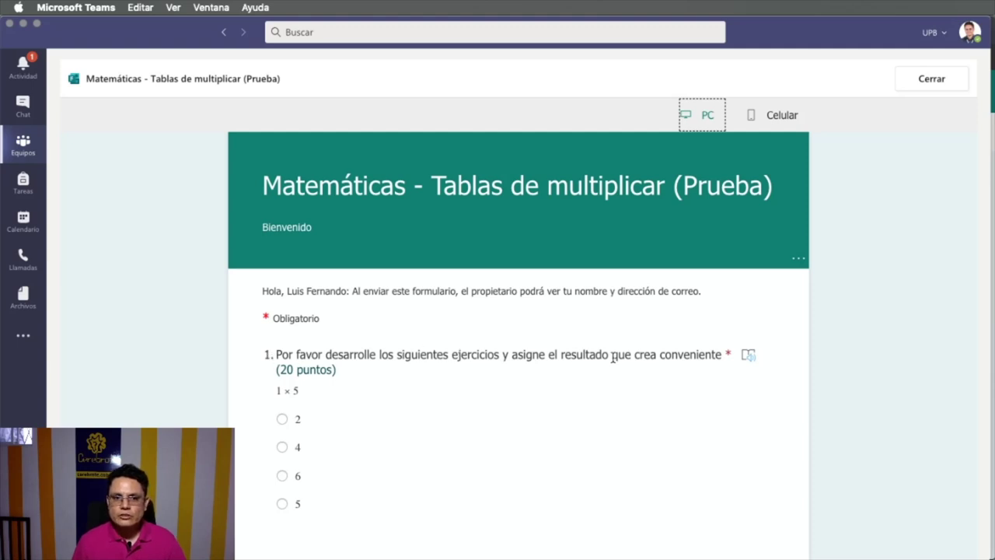
scroll(612, 358, "down", 3)
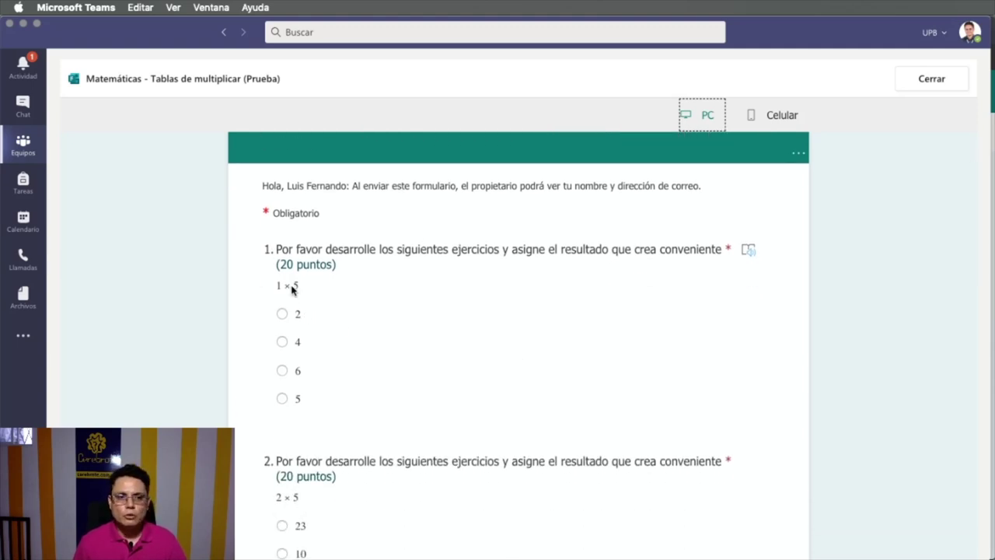
left_click(282, 314)
scroll(492, 380, "down", 5)
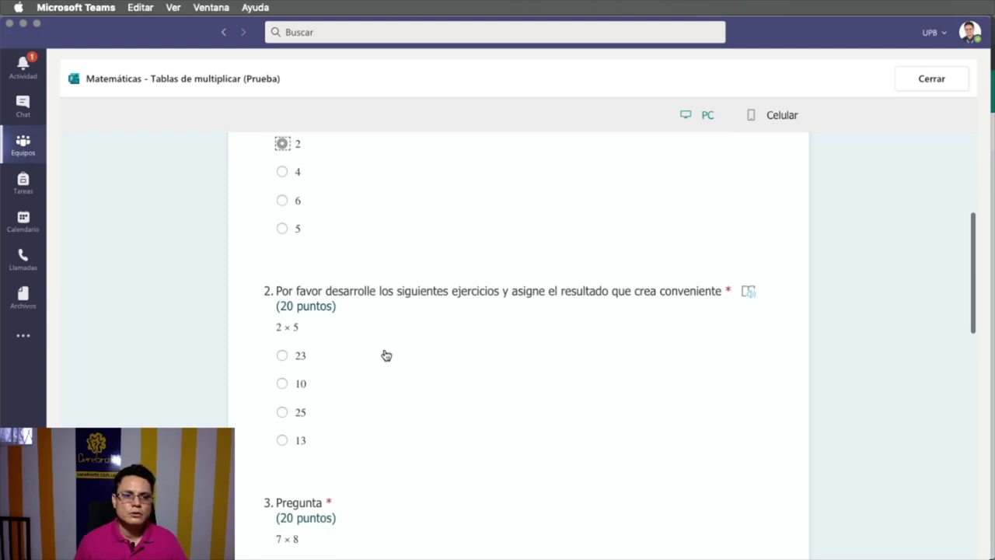
left_click(282, 383)
scroll(429, 425, "down", 2)
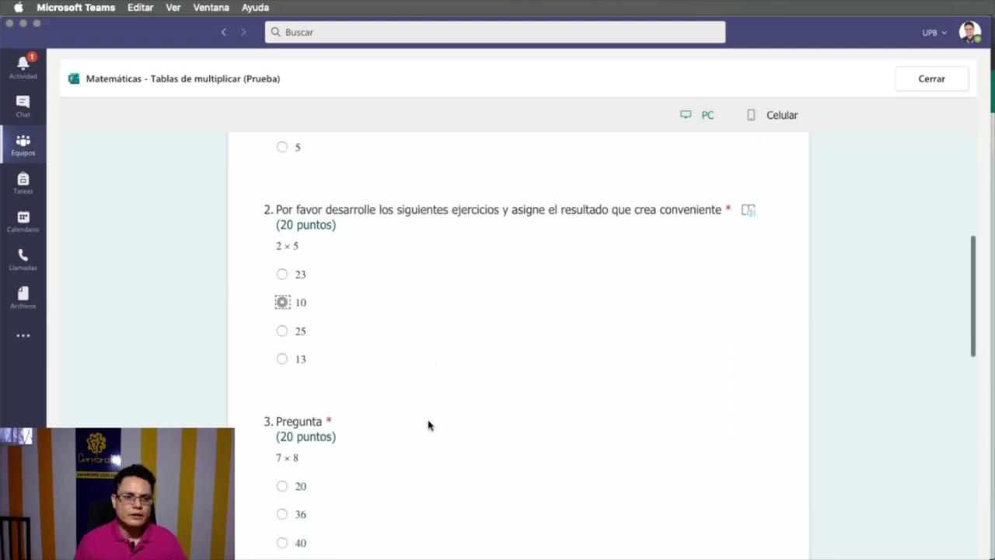
scroll(388, 419, "down", 2)
scroll(328, 413, "down", 2)
left_click(282, 355)
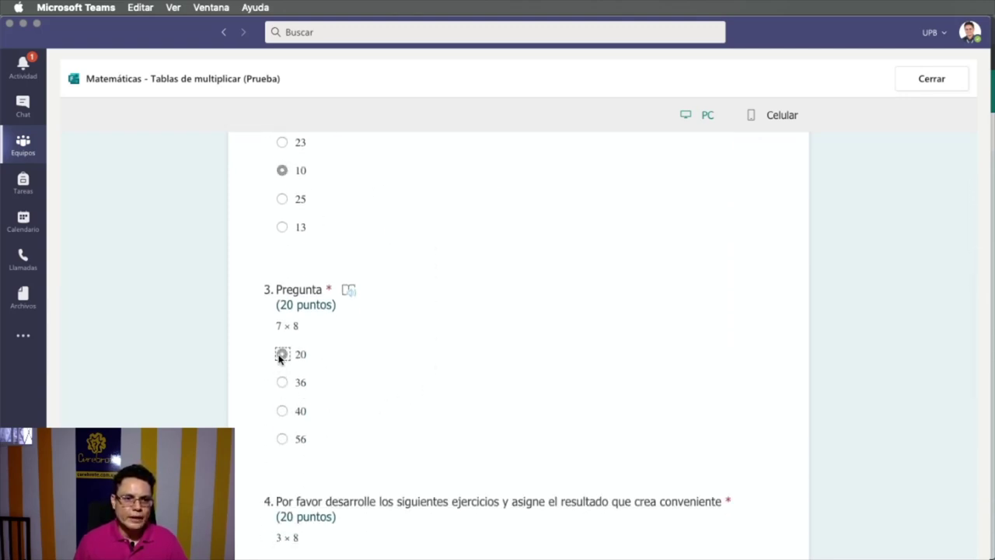
Answer question 4 (3 × 8) with 24 and question 5 (3 × 7) with 14
scroll(334, 399, "down", 5)
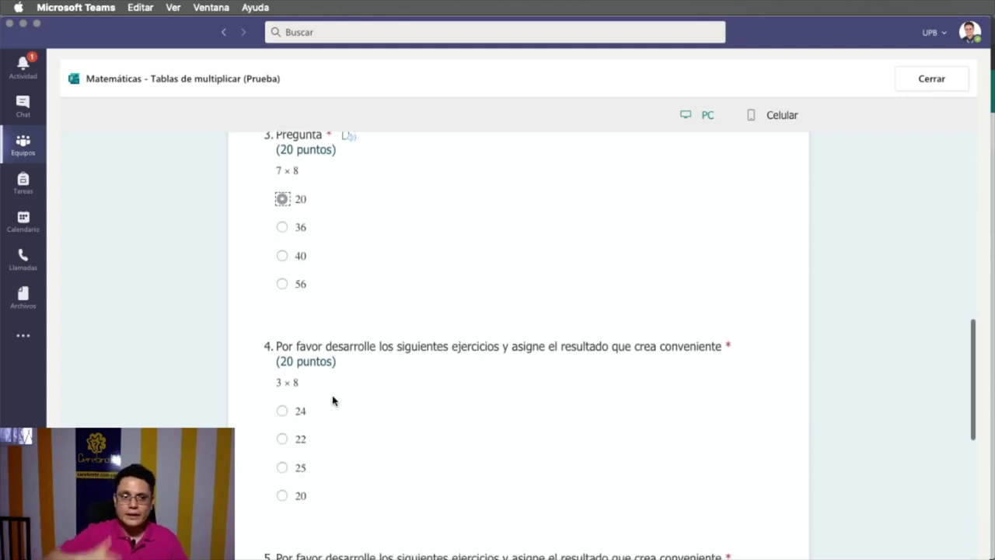
scroll(333, 400, "down", 4)
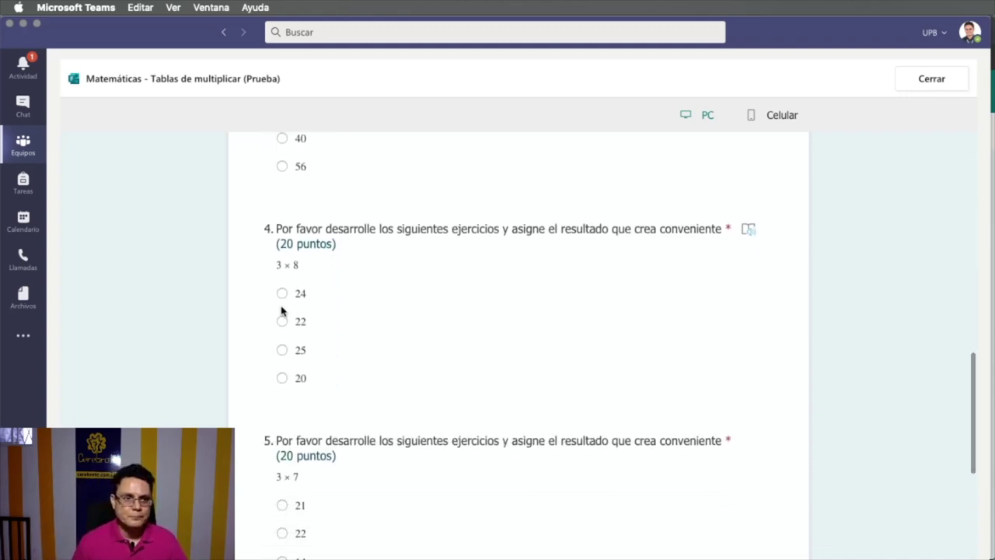
left_click(282, 293)
scroll(454, 404, "down", 5)
scroll(454, 404, "down", 1)
left_click(282, 345)
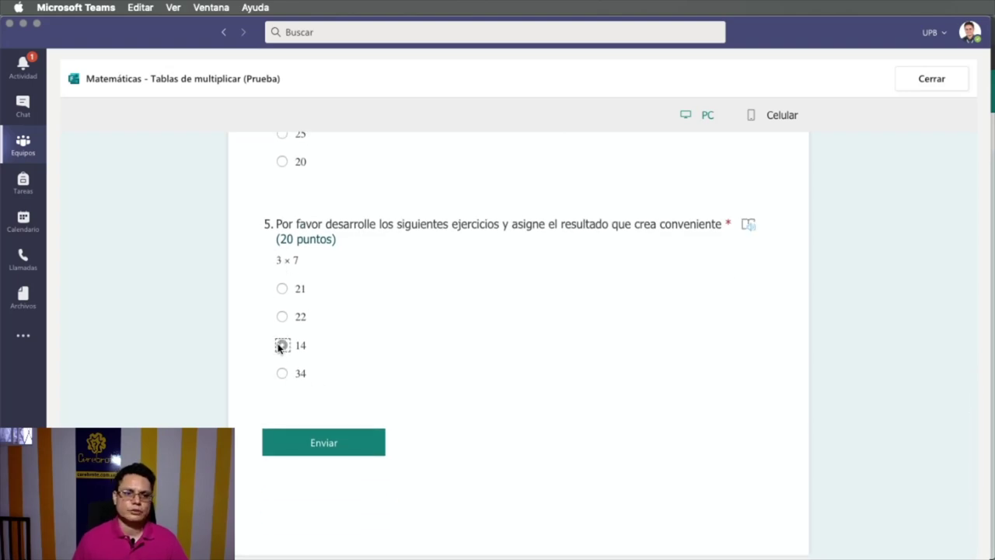
Submit the answered quiz and leave its student preview, going back to the assignment's submissions page
left_click(326, 444)
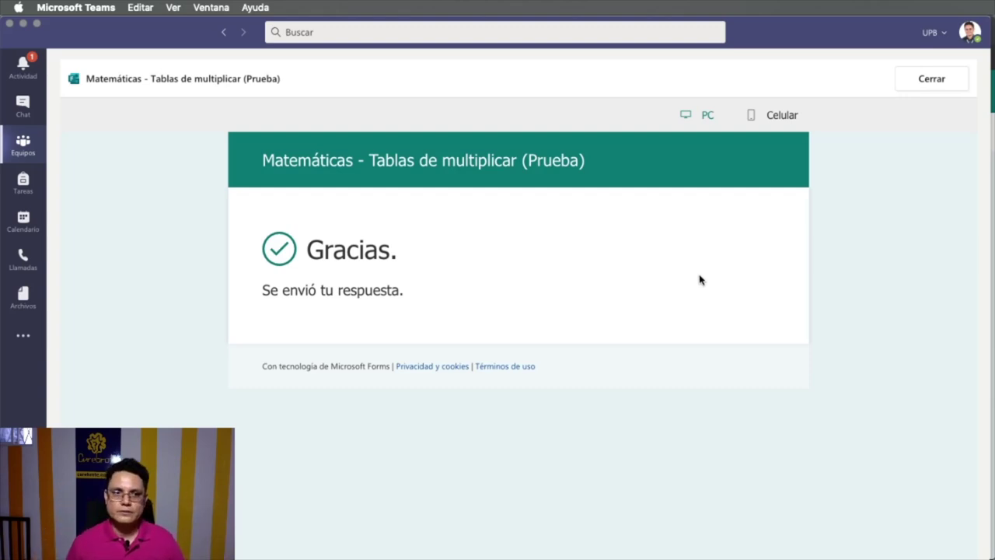
left_click(918, 87)
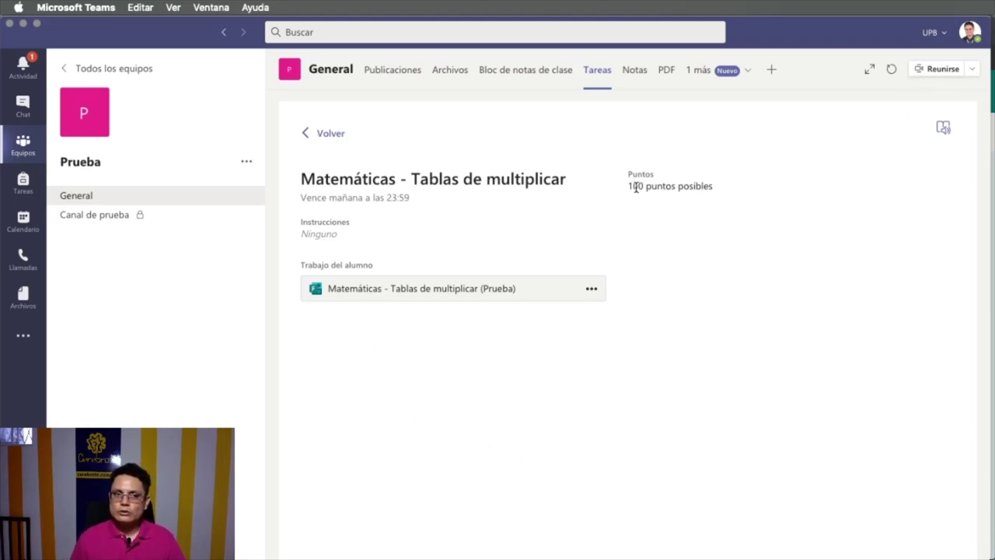
left_click(322, 133)
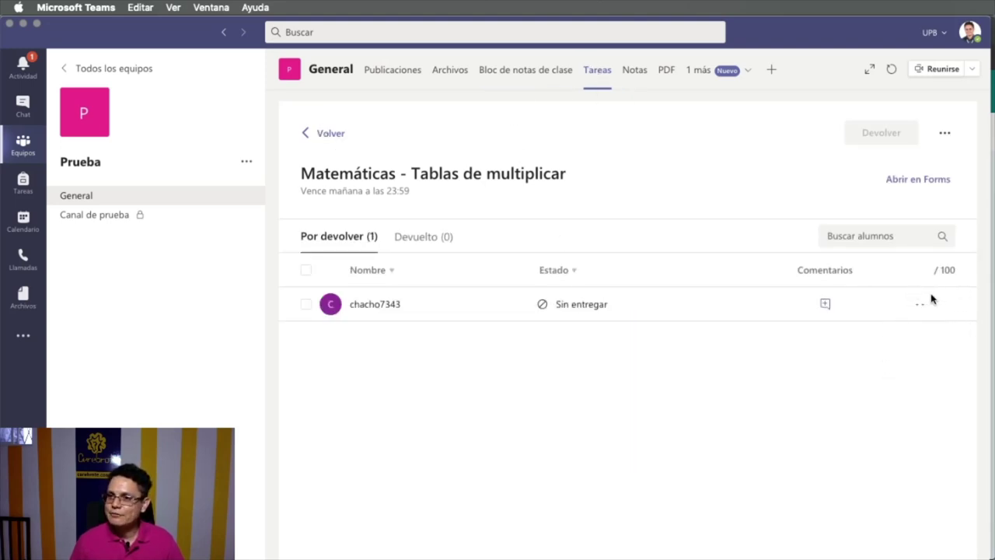
Find the team Finalización 1 | 2020-20 among all teams and show its assignments
left_click(111, 68)
scroll(567, 350, "down", 3)
scroll(590, 374, "down", 5)
scroll(590, 375, "up", 3)
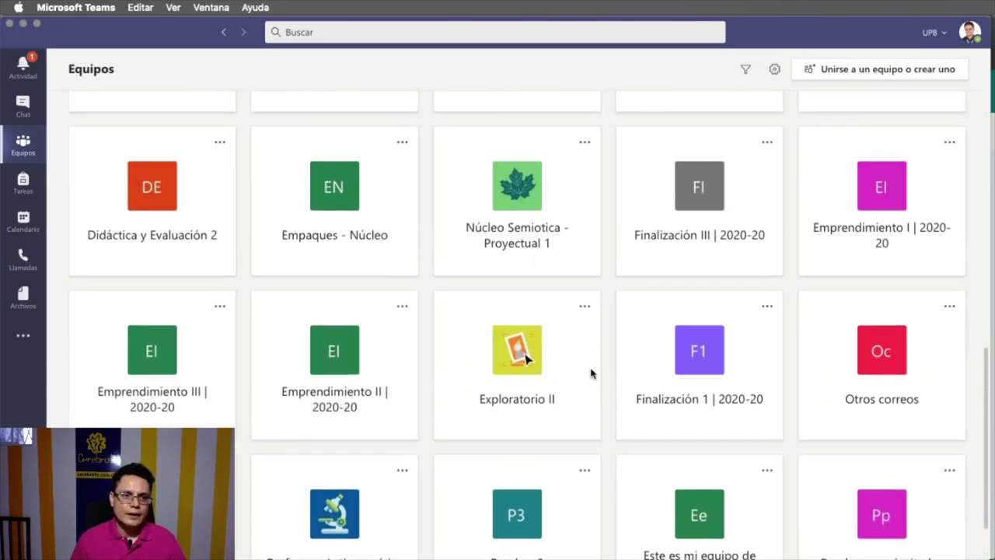
scroll(598, 375, "up", 3)
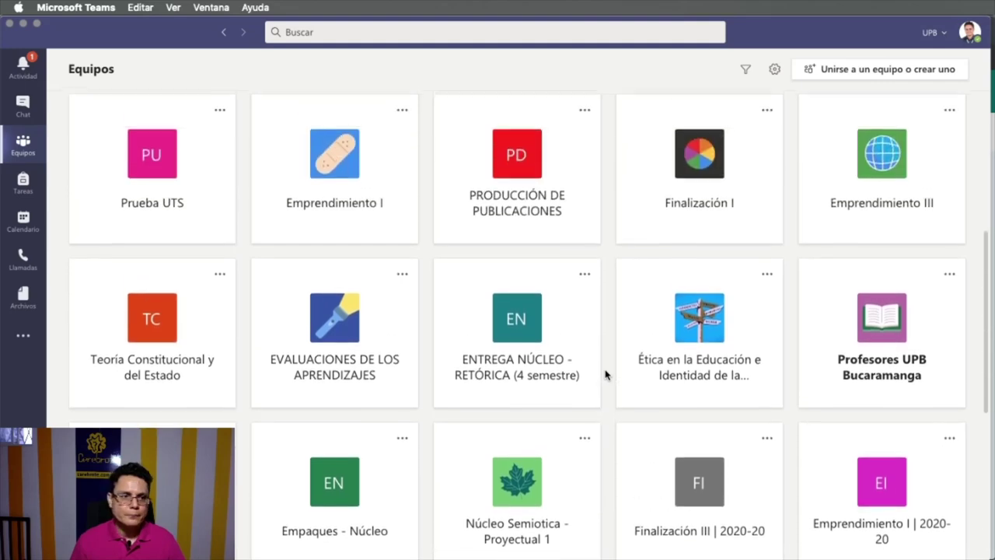
scroll(605, 374, "down", 5)
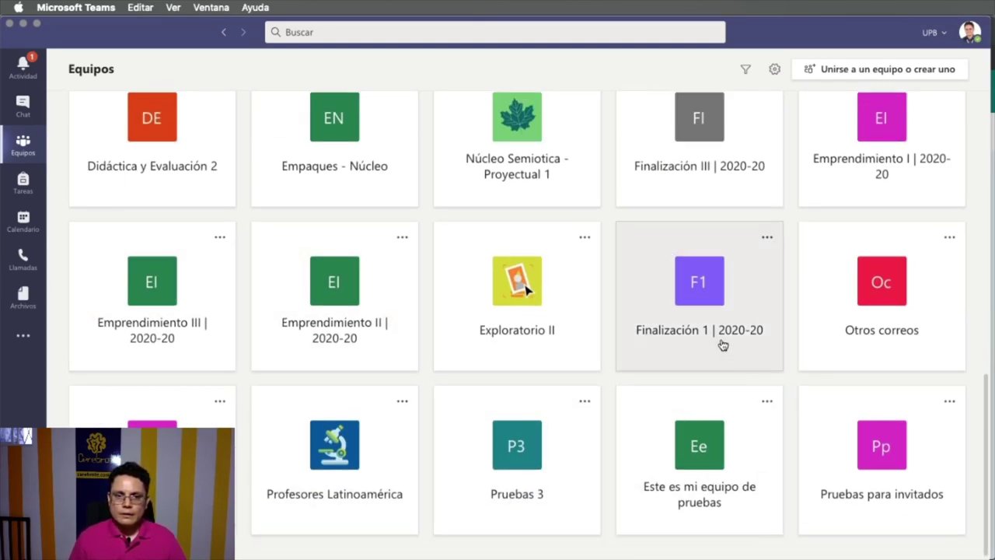
left_click(721, 345)
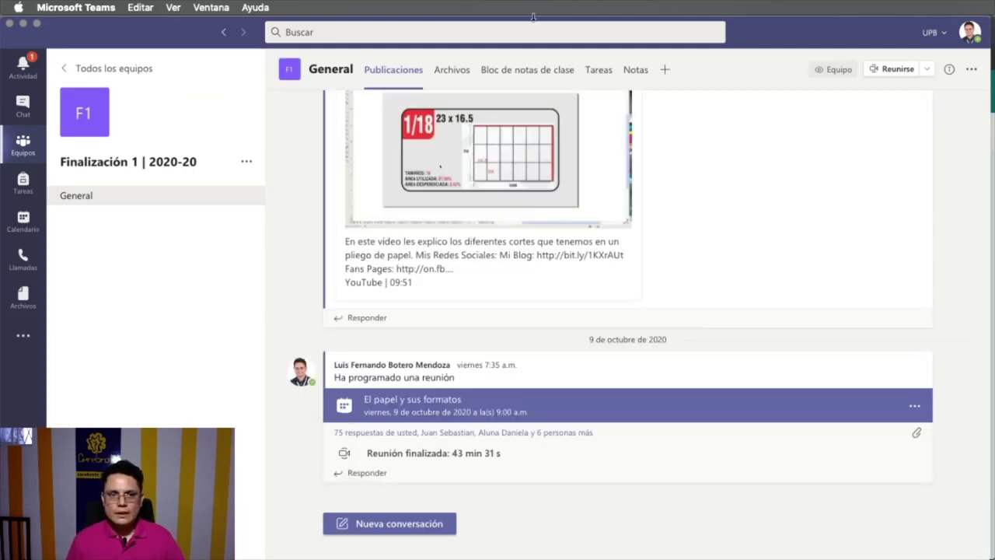
left_click(603, 77)
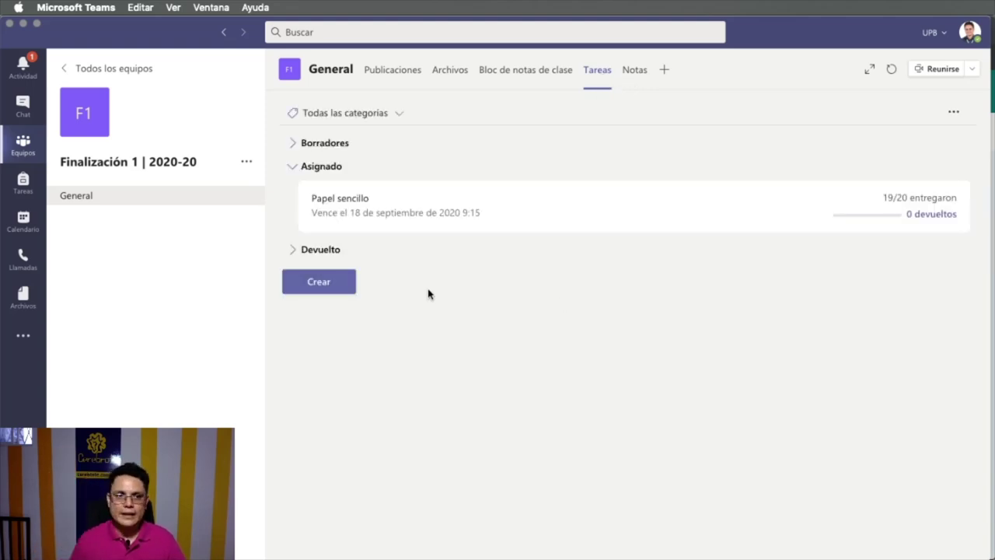
Open the assigned quiz Papel sencillo and review each student's submission status and score out of 100
left_click(388, 221)
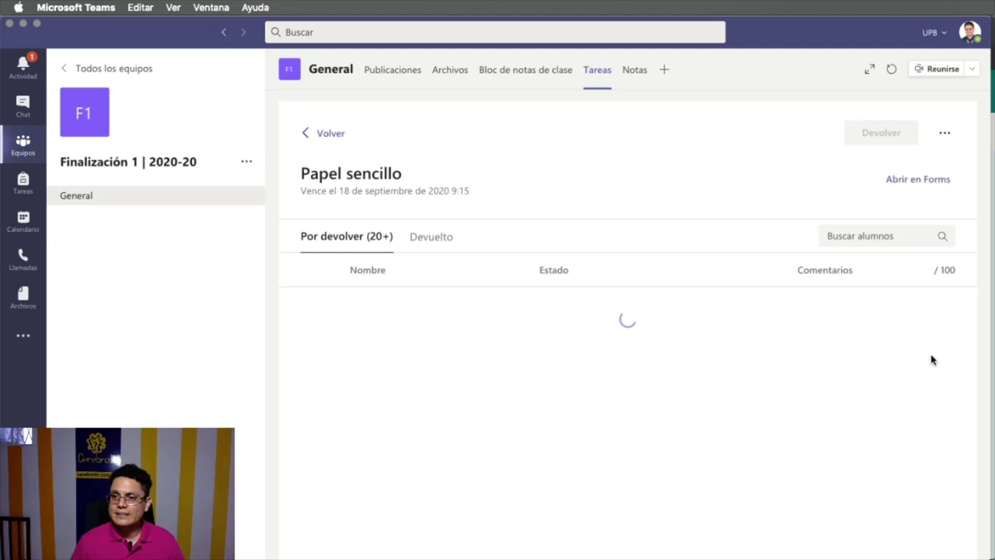
scroll(931, 359, "down", 3)
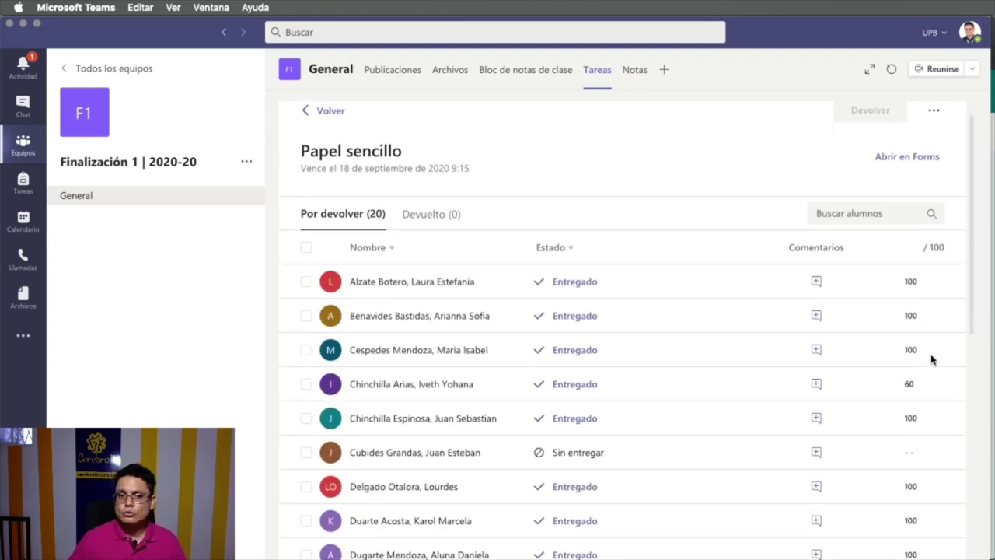
scroll(931, 359, "down", 9)
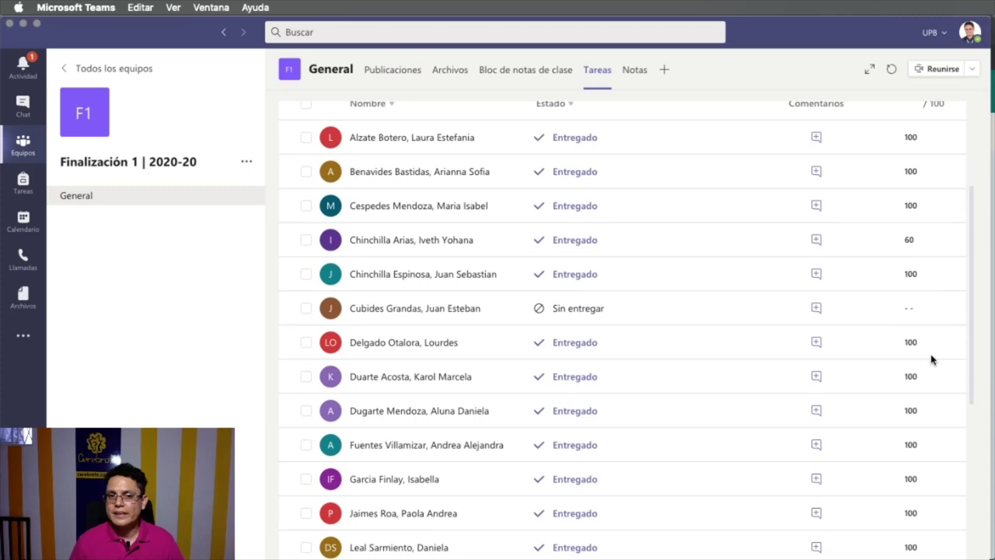
scroll(931, 359, "down", 3)
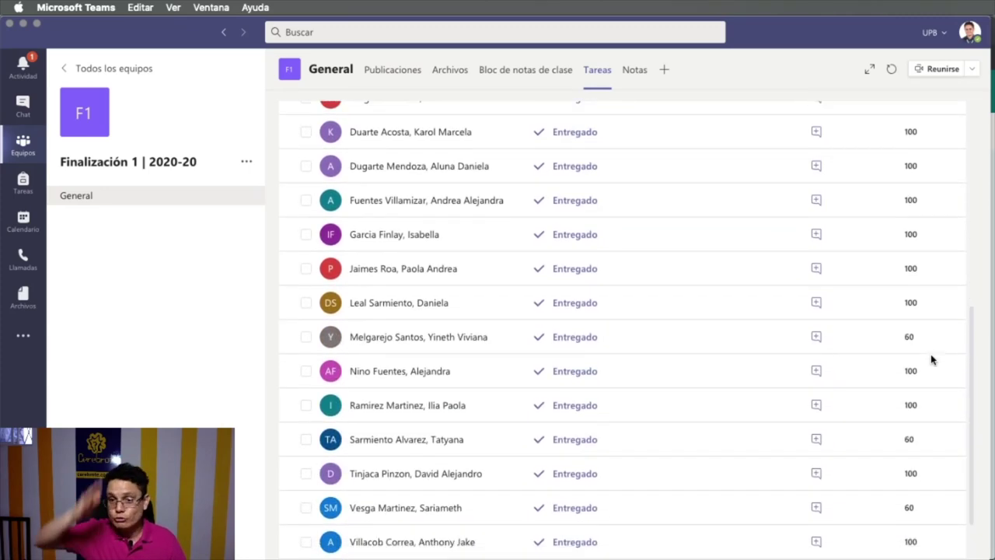
scroll(931, 359, "up", 15)
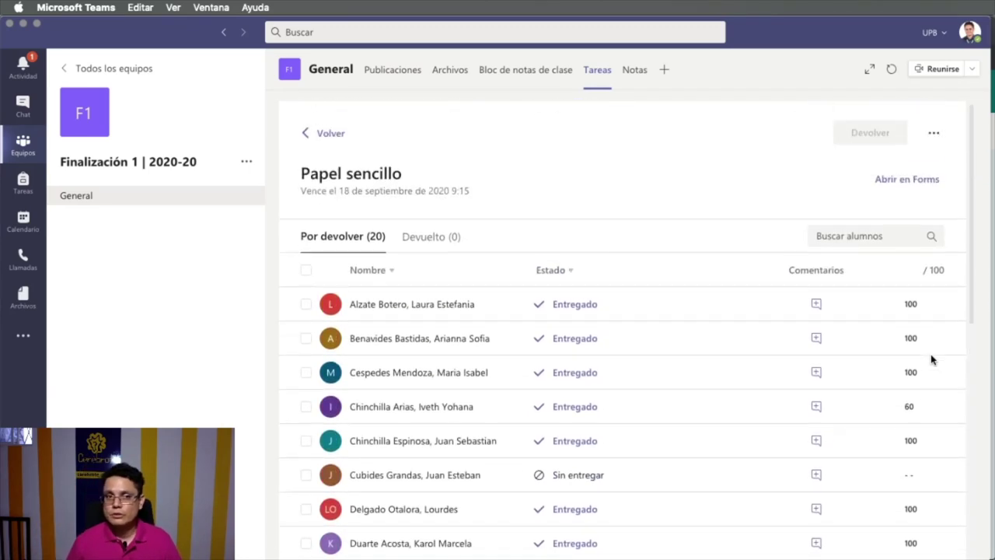
Leave the Papel sencillo assignment and open the General channel of the Prueba team
left_click(326, 132)
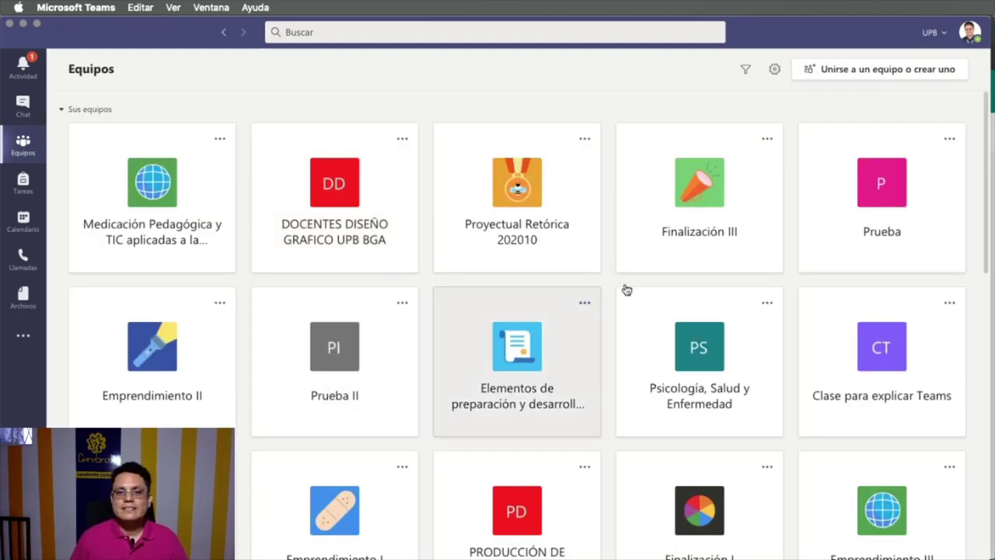
left_click(861, 237)
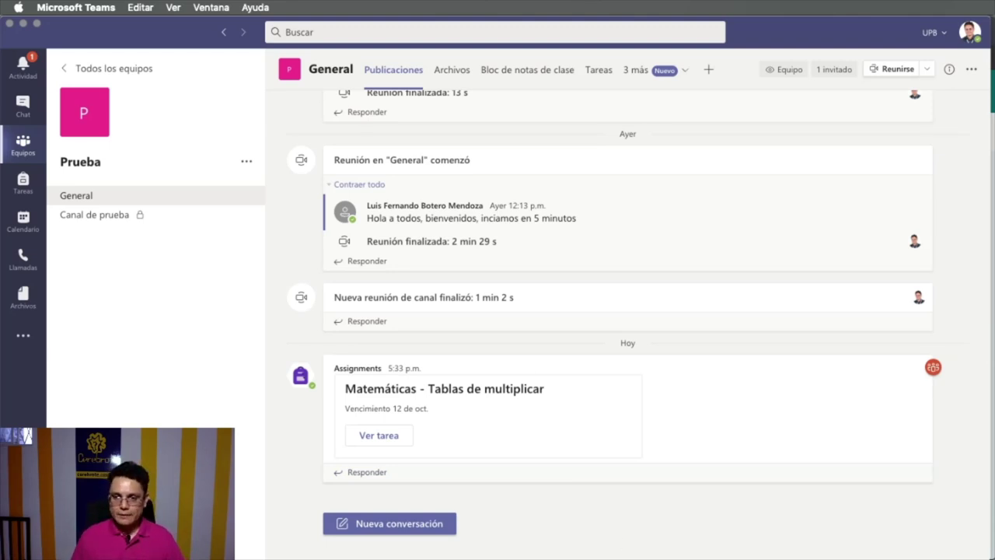
key("super+Tab")
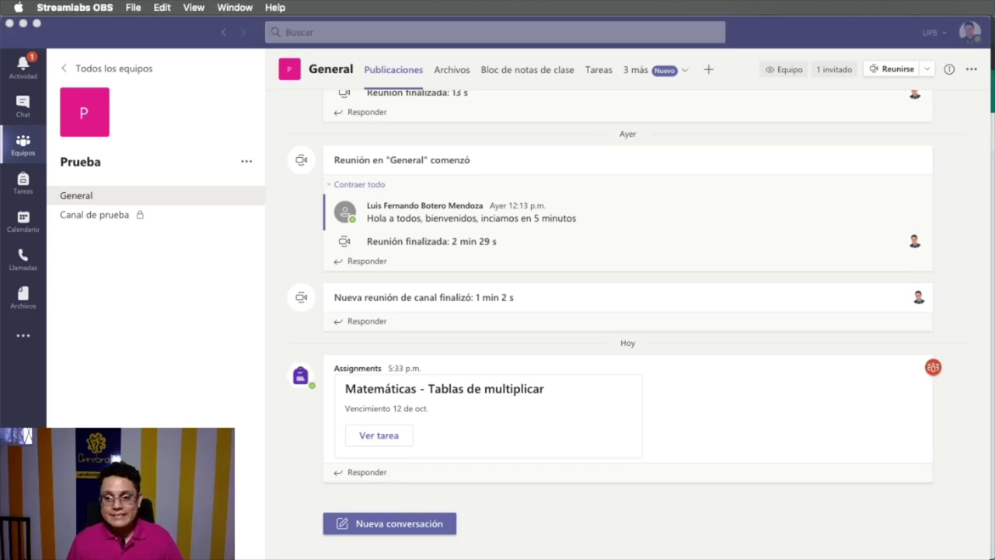